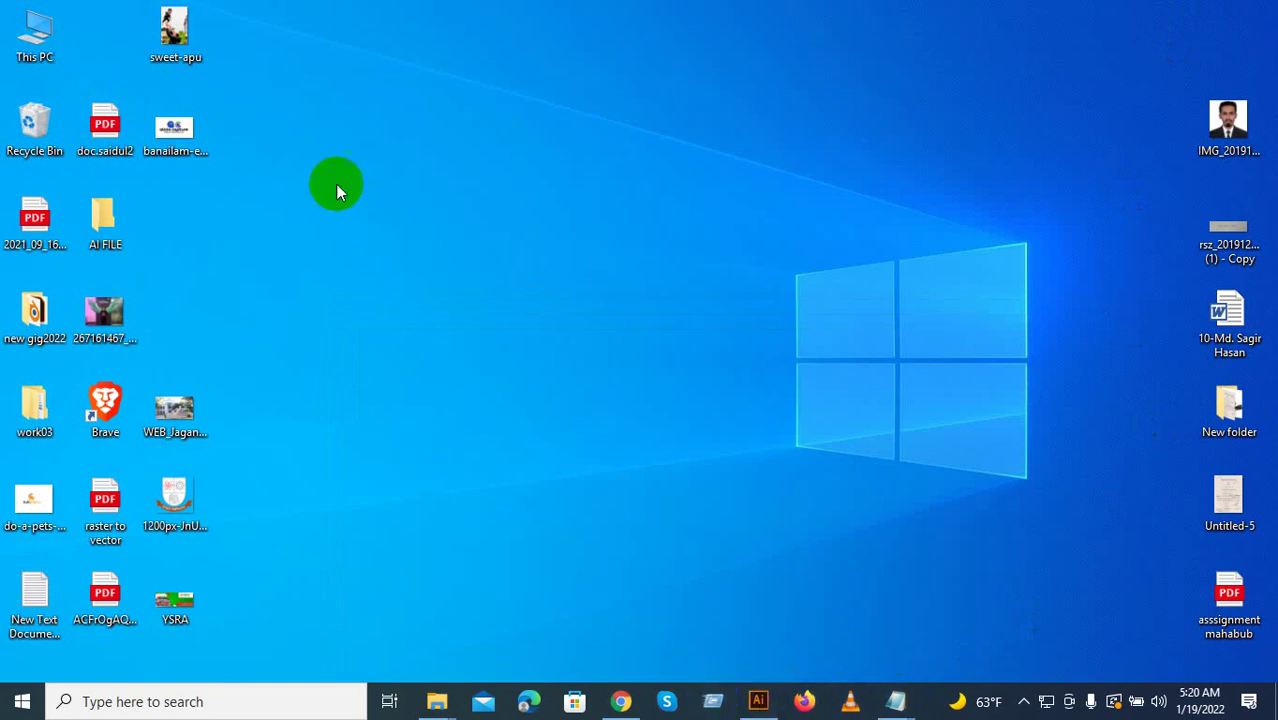
# Refresh the desktop and switch to the logo document open in Illustrator.
pyautogui.rightClick(388, 217)
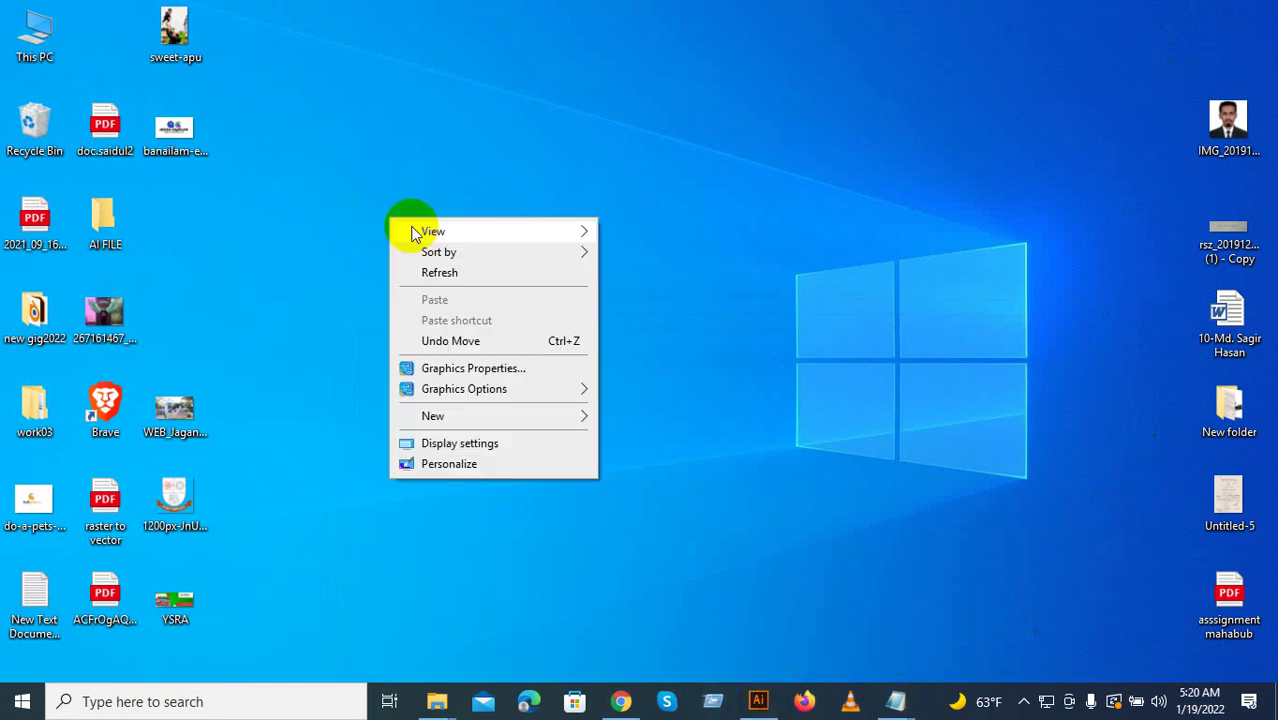
pyautogui.click(444, 274)
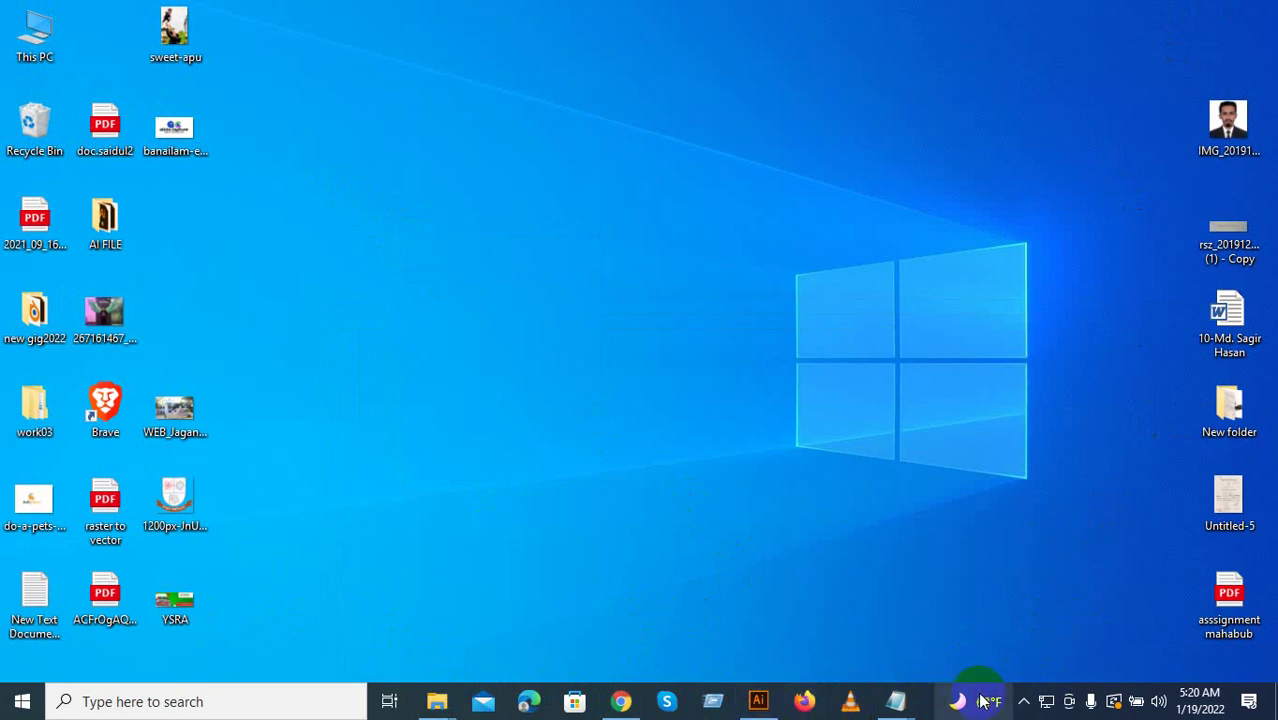
pyautogui.click(1023, 703)
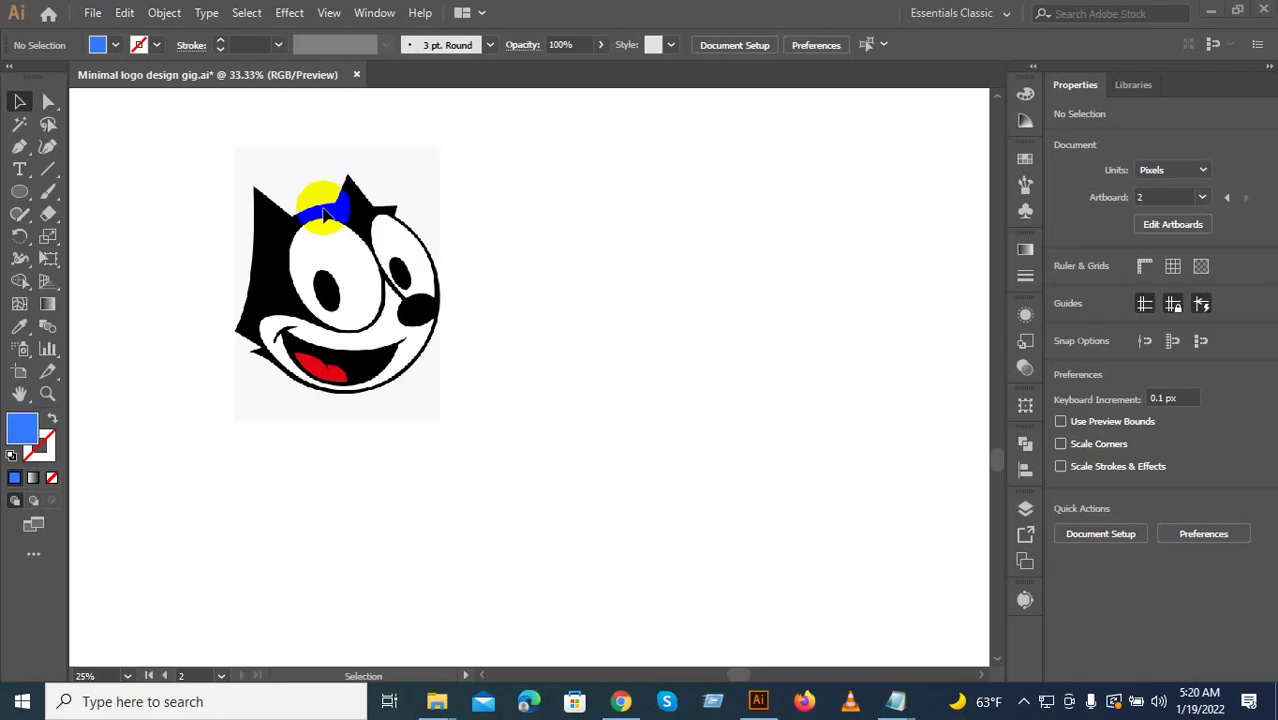
# Start a Pen path at the tip of the cat's right ear and add a straight segment down to its inner base.
pyautogui.scroll(2, 325, 228)
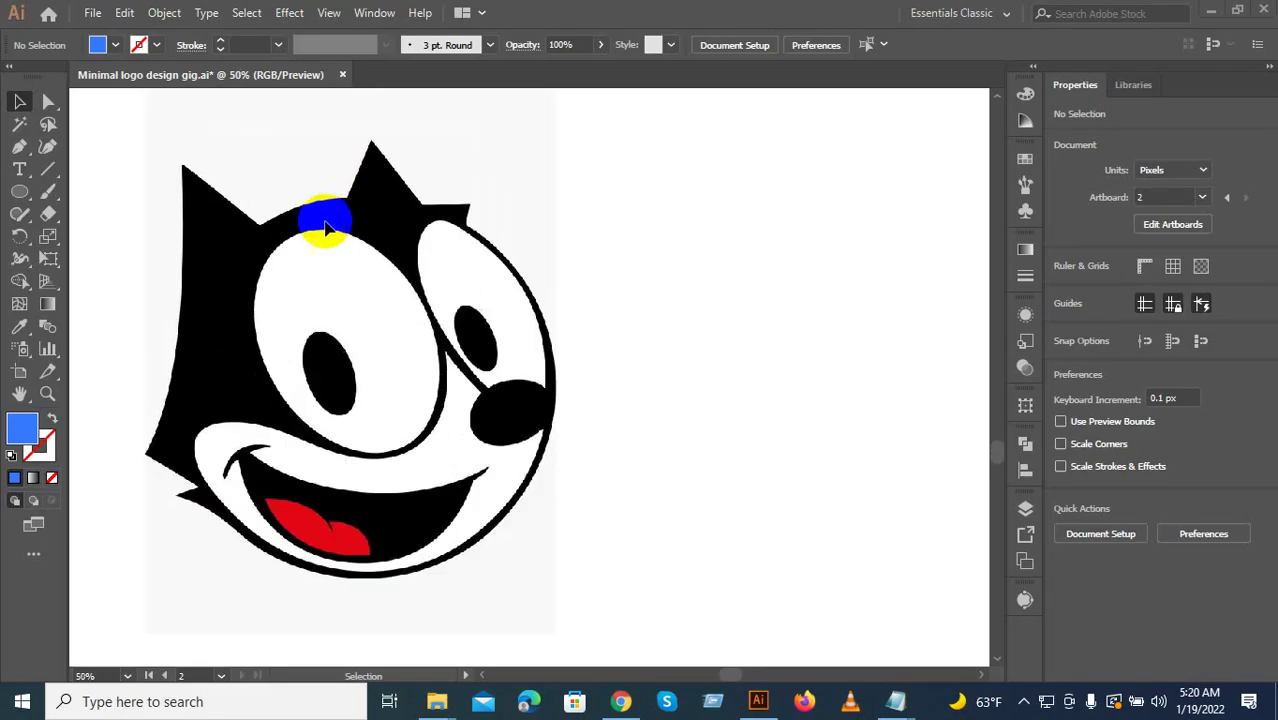
pyautogui.moveTo(280, 230); pyautogui.dragTo(316, 232)
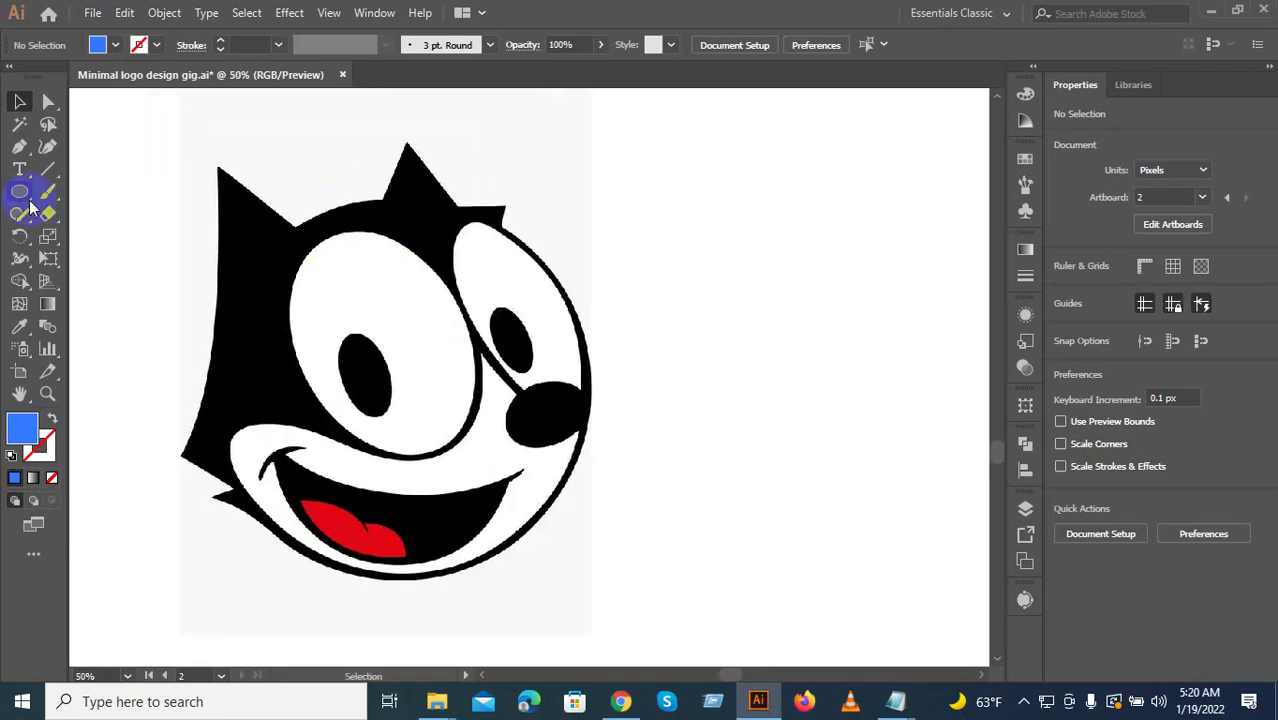
pyautogui.click(19, 147)
pyautogui.scroll(2, 234, 186)
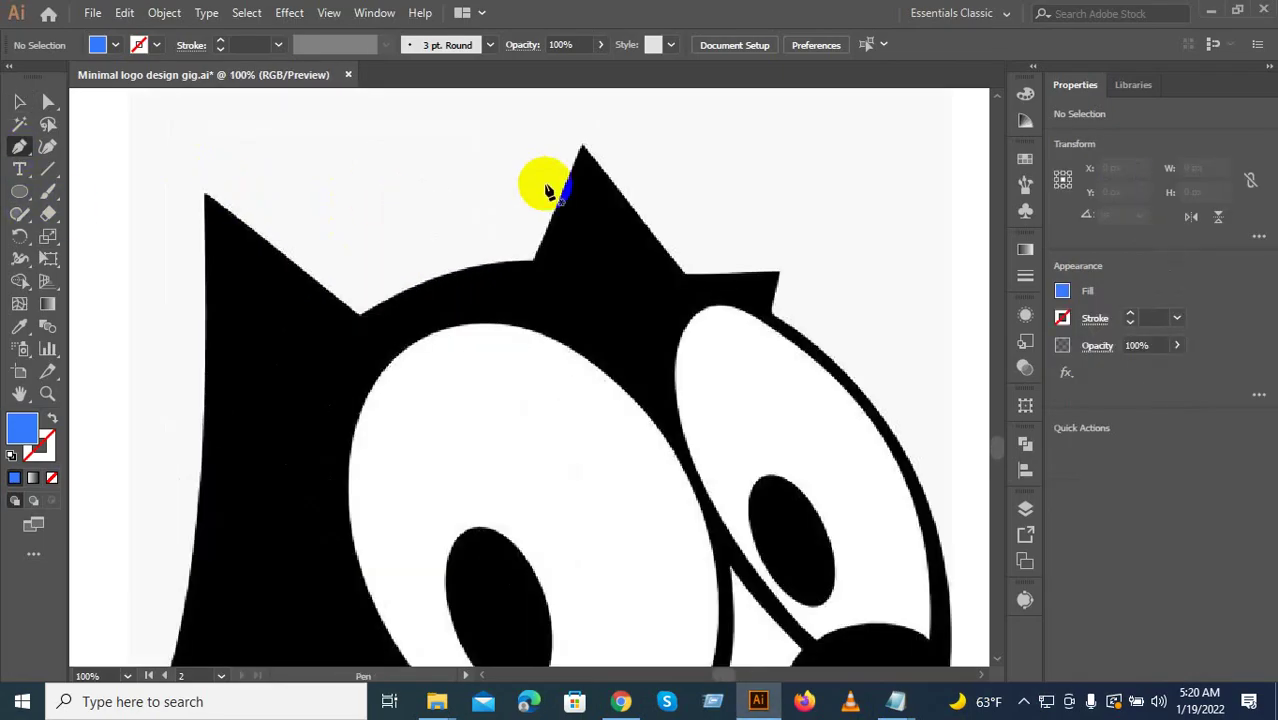
pyautogui.scroll(2, 584, 152)
pyautogui.click(577, 143)
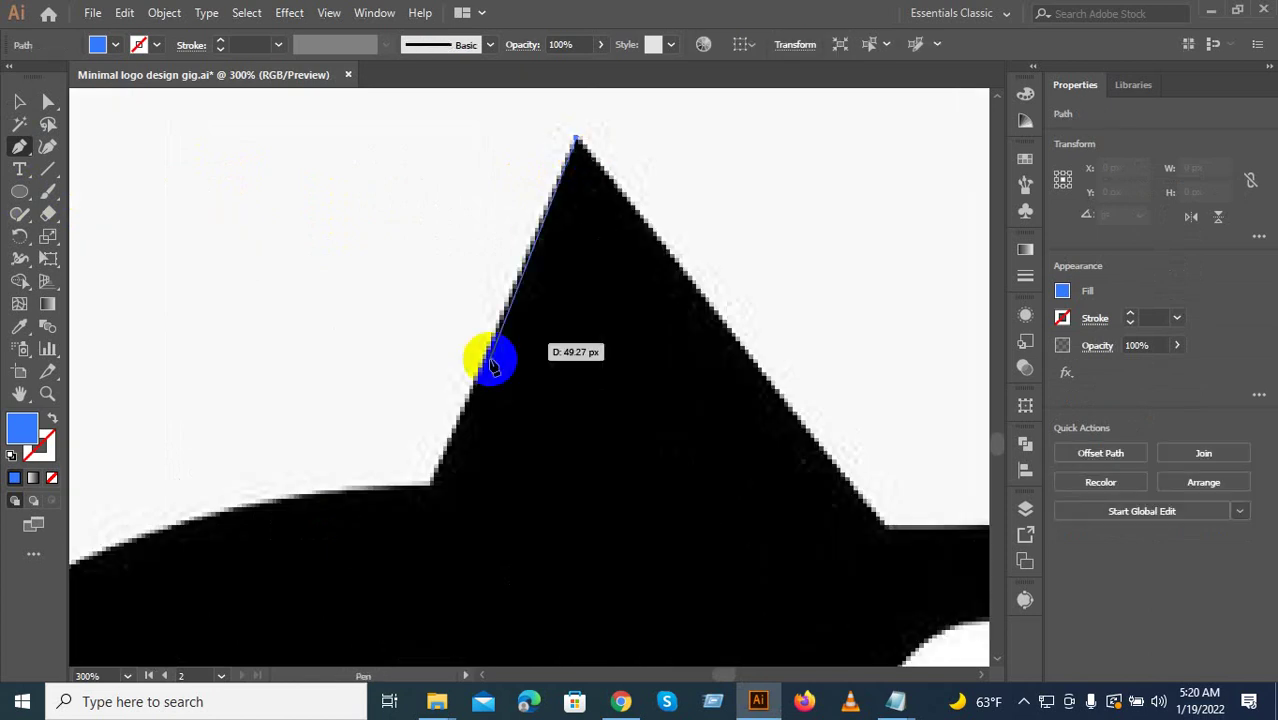
pyautogui.click(431, 492)
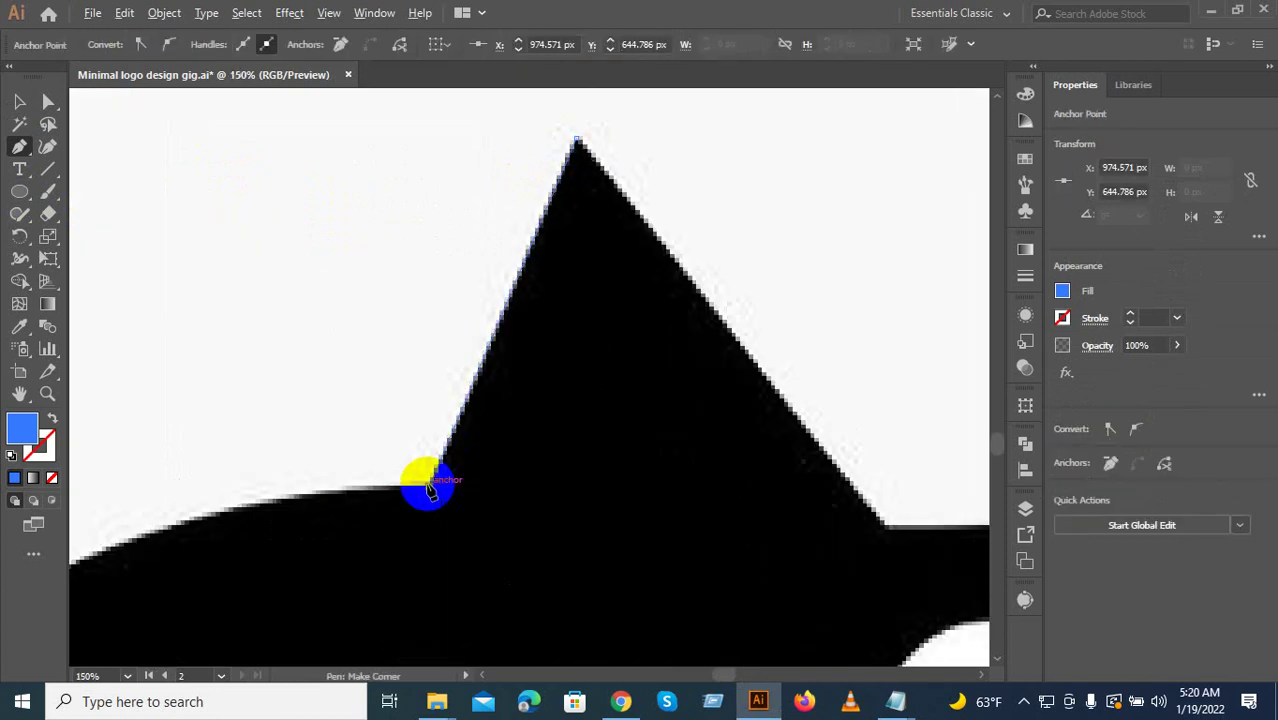
# Continue the path with a curve along the head top to the left ear's base, and give it no fill and a 1 pt black stroke.
pyautogui.scroll(-2, 542, 351)
pyautogui.scroll(1, 345, 400)
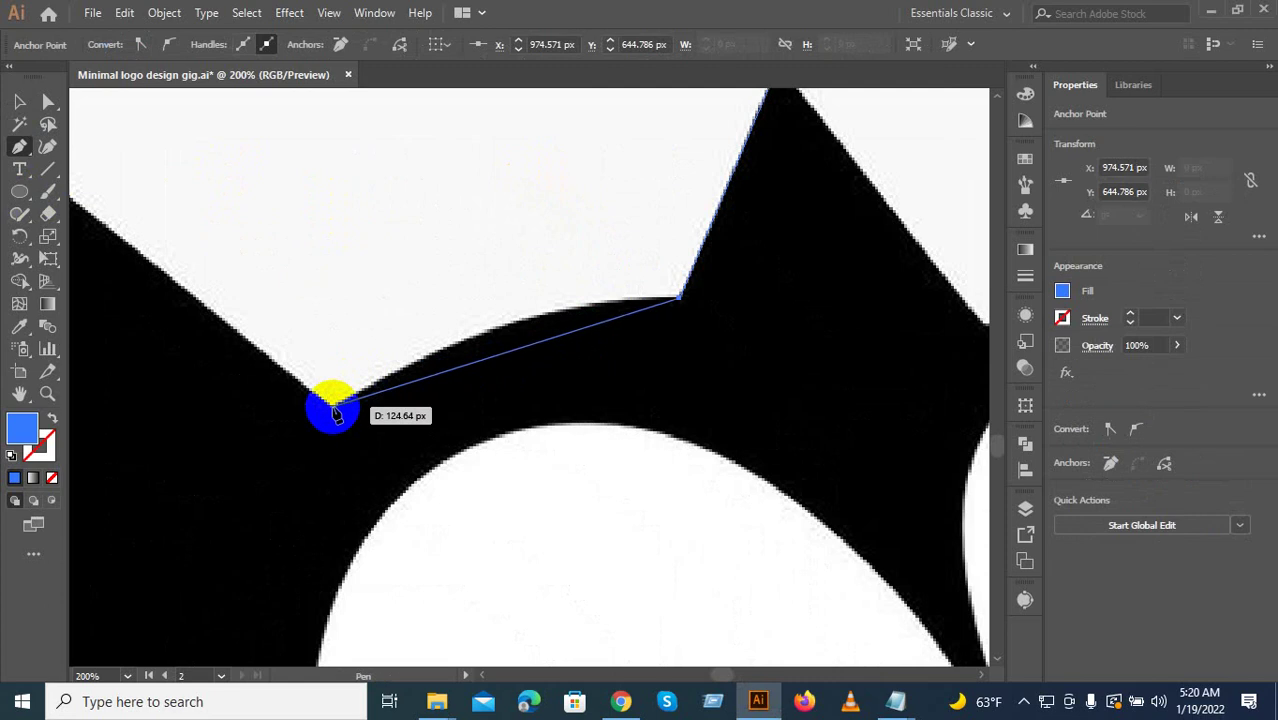
pyautogui.moveTo(333, 408); pyautogui.dragTo(145, 530)
pyautogui.moveTo(333, 408)
pyautogui.mouseDown()
pyautogui.moveTo(305, 391)
pyautogui.moveTo(325, 408)
pyautogui.moveTo(313, 420)
pyautogui.mouseUp()
pyautogui.click(52, 479)
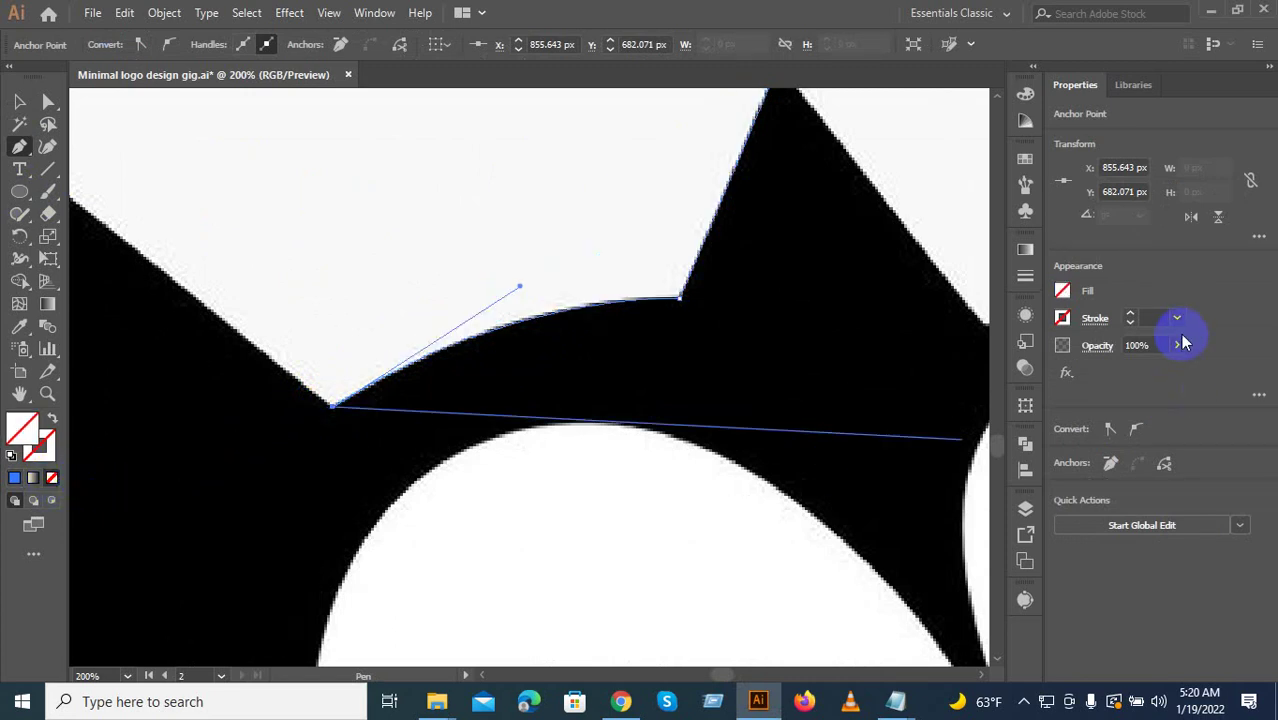
pyautogui.scroll(1, 1155, 317)
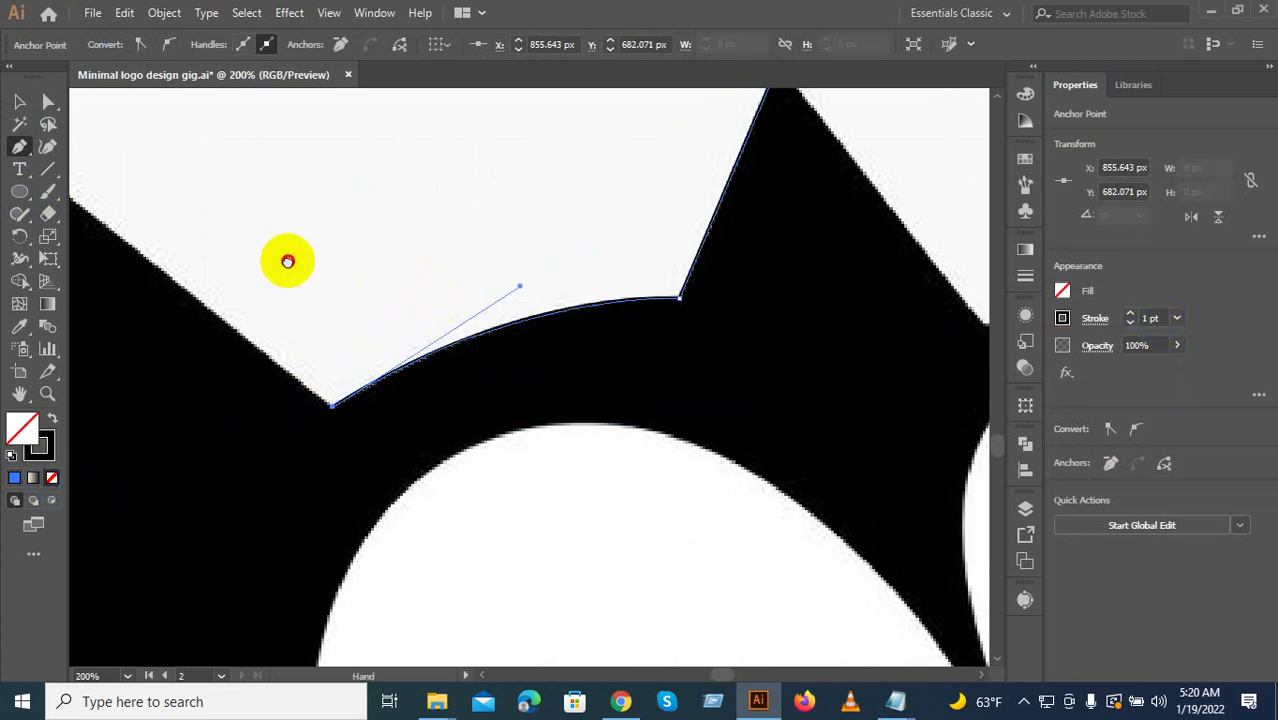
# Trace the left ear up to its tip and curve the path down the head's outer left side to the pointed cheek corner.
pyautogui.moveTo(288, 262); pyautogui.dragTo(685, 386)
pyautogui.click(420, 288)
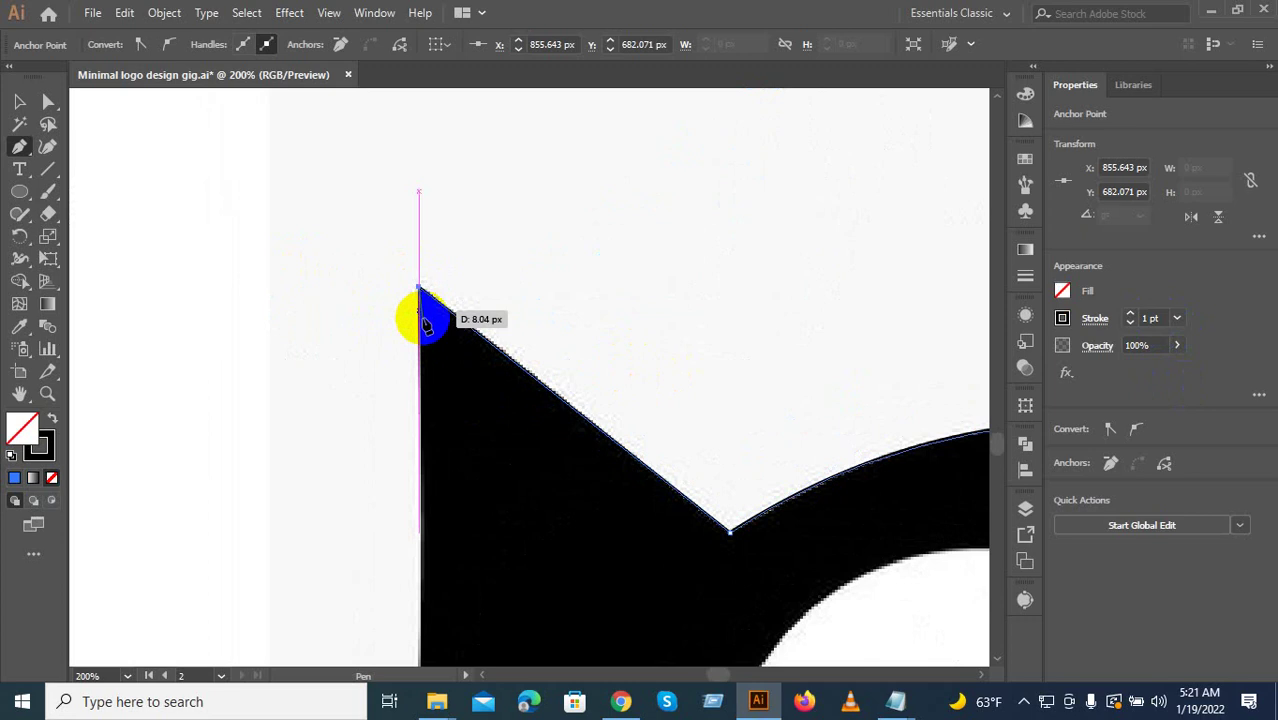
pyautogui.scroll(-1, 422, 367)
pyautogui.moveTo(423, 398); pyautogui.dragTo(404, 156)
pyautogui.scroll(-3, 390, 478)
pyautogui.moveTo(394, 522); pyautogui.dragTo(603, 415)
pyautogui.scroll(1, 561, 490)
pyautogui.hotkey('ctrl', '+')
pyautogui.moveTo(561, 494); pyautogui.dragTo(265, 48)
pyautogui.hotkey('ctrl', '+')
pyautogui.hotkey('ctrl', '+')
pyautogui.hotkey('ctrl', '+')
pyautogui.hotkey('ctrl', '+')
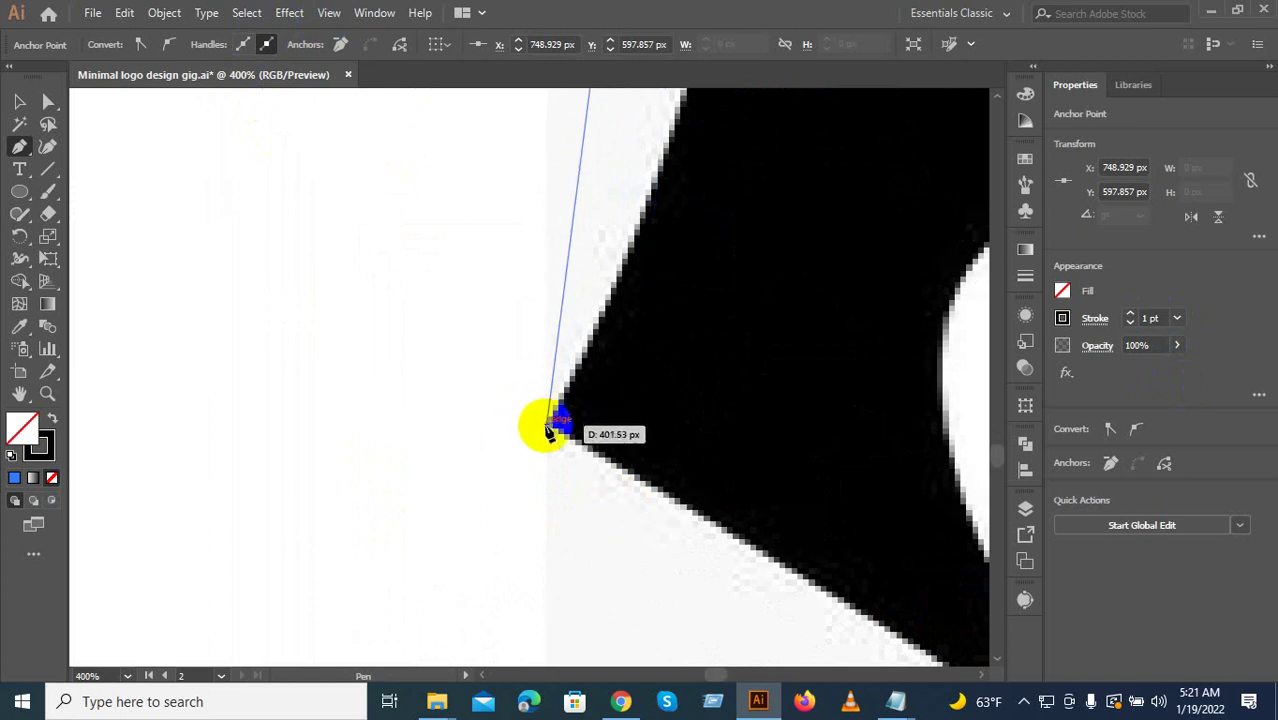
pyautogui.scroll(-3, 545, 421)
pyautogui.moveTo(545, 420); pyautogui.dragTo(529, 485)
pyautogui.scroll(-4, 428, 542)
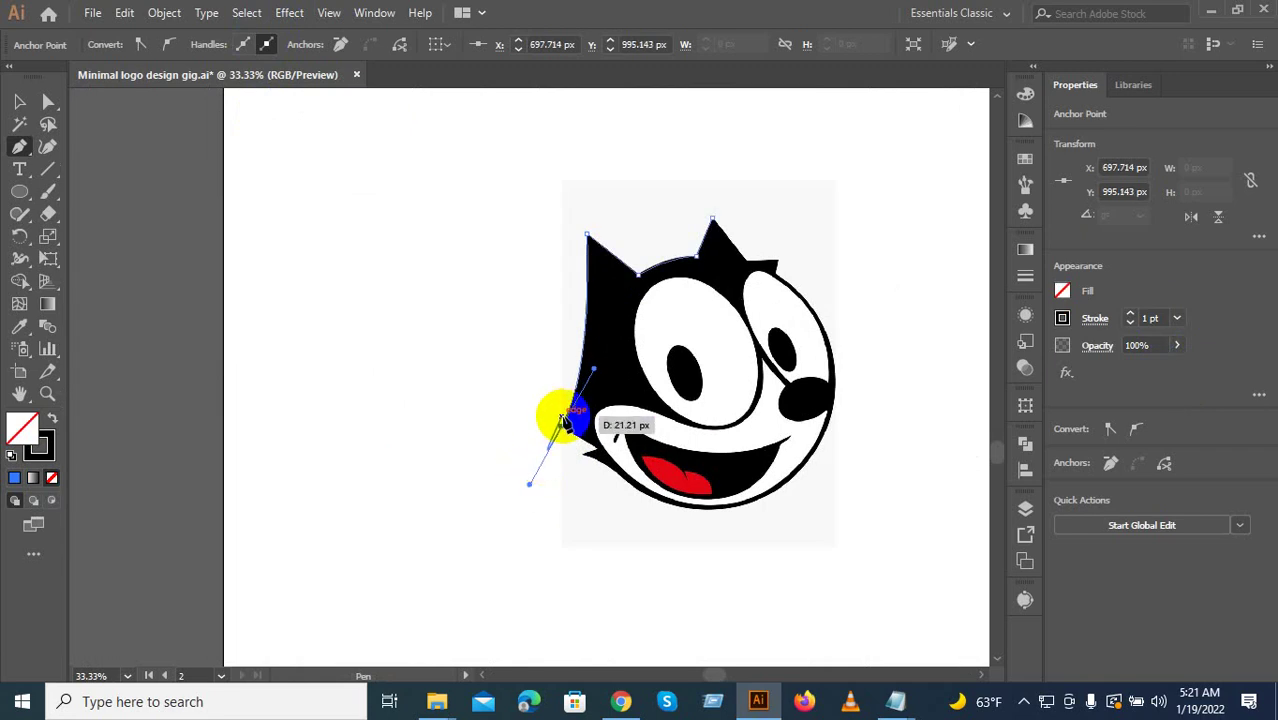
# Extend the outline into the notch below the cheek corner and out to the tip of the small cheek tuft.
pyautogui.scroll(4, 570, 444)
pyautogui.moveTo(666, 450); pyautogui.dragTo(517, 408)
pyautogui.scroll(2, 449, 394)
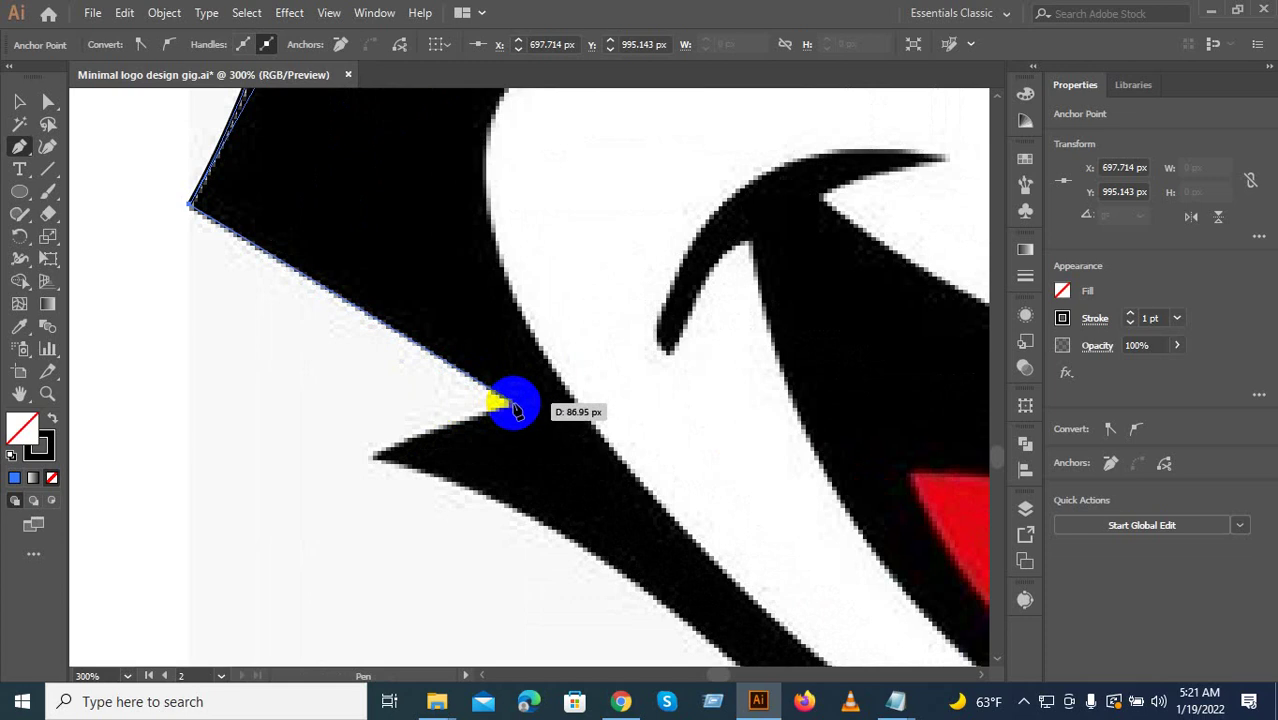
pyautogui.click(513, 403)
pyautogui.moveTo(373, 460)
pyautogui.mouseDown()
pyautogui.moveTo(357, 474)
pyautogui.moveTo(373, 458)
pyautogui.mouseUp()
# Curve the outline from the cheek tuft along the lower jaw to the underside of the chin.
pyautogui.hotkey('ctrl', '-')
pyautogui.hotkey('ctrl', '-')
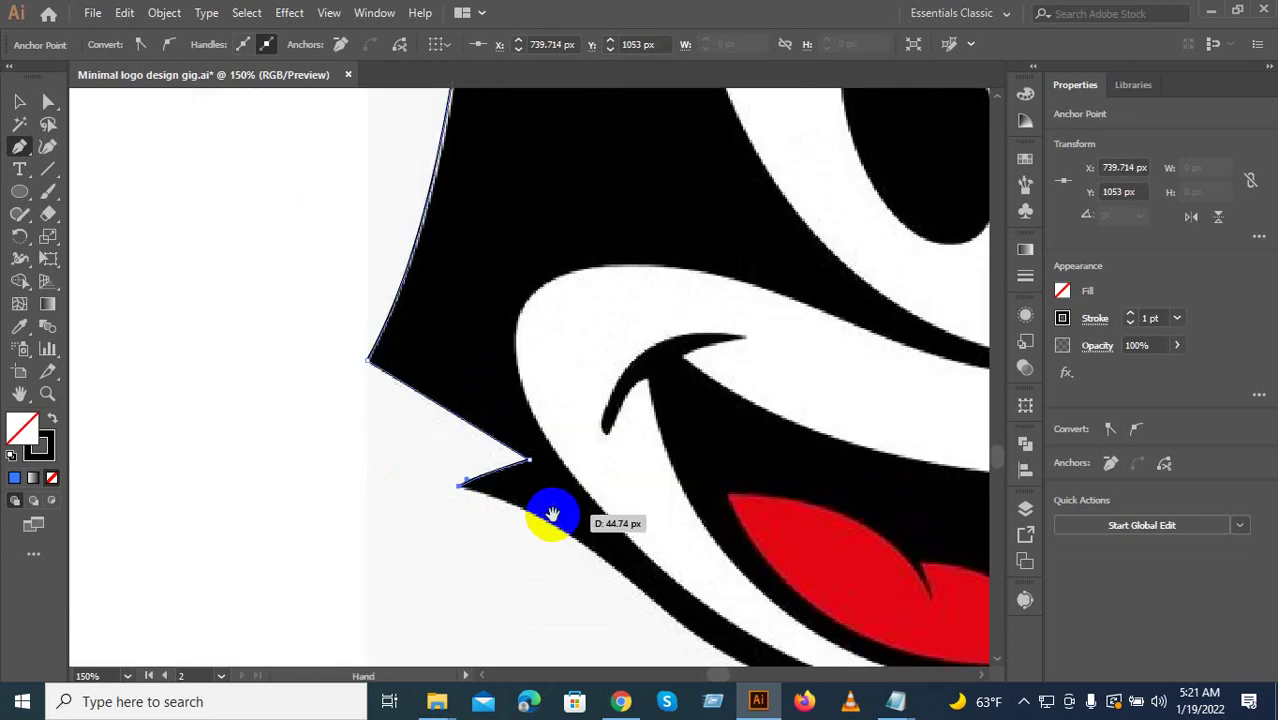
pyautogui.moveTo(487, 433); pyautogui.dragTo(507, 456)
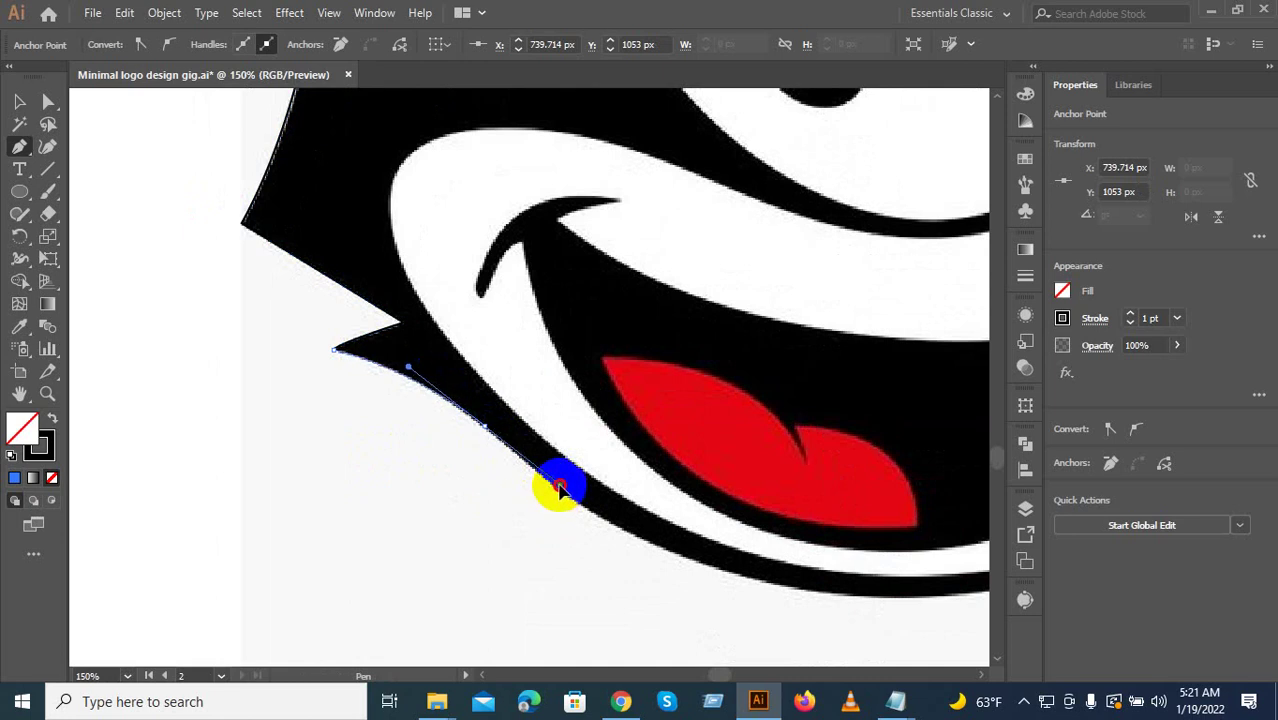
pyautogui.hotkey('ctrl', '-')
pyautogui.hotkey('ctrl', '-')
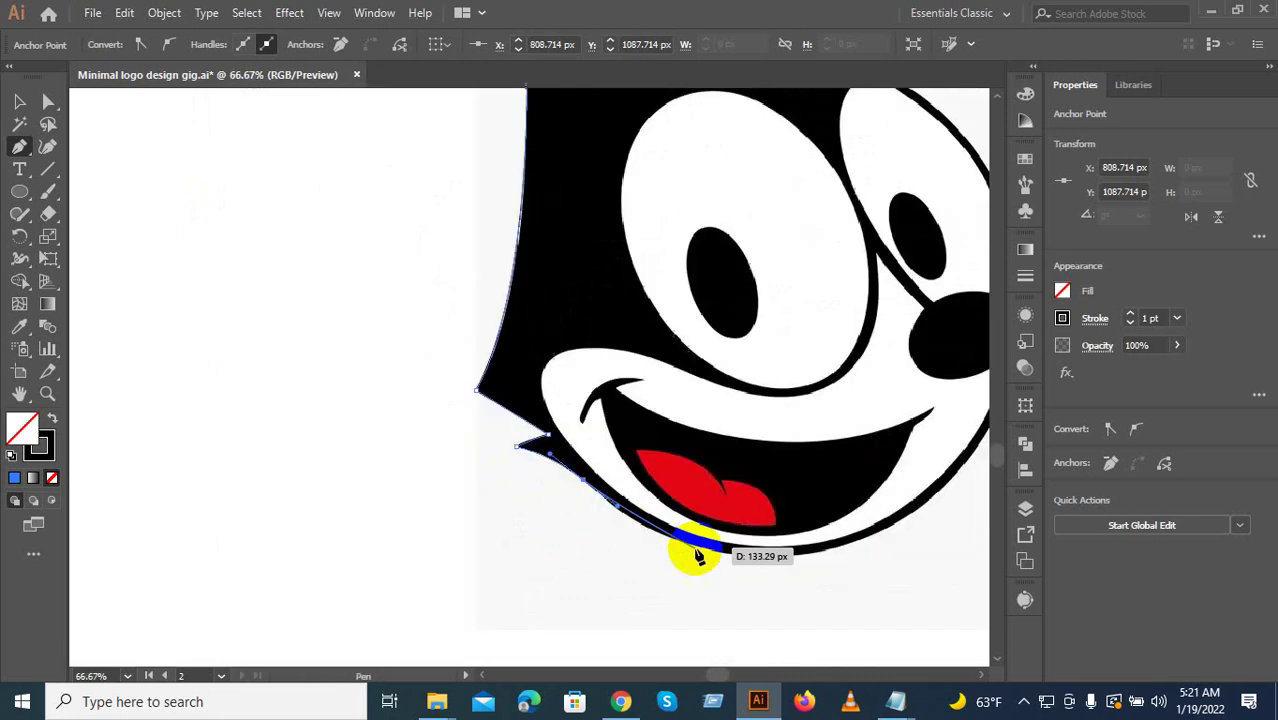
pyautogui.moveTo(541, 487); pyautogui.dragTo(687, 463)
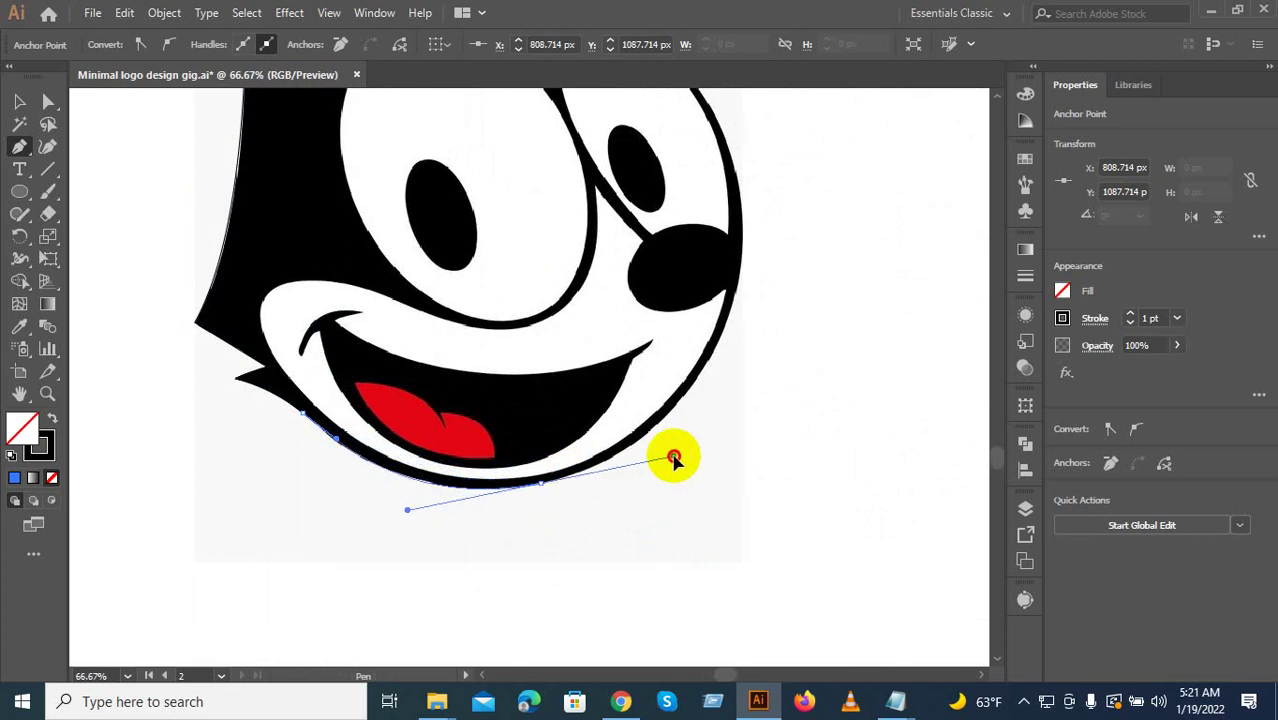
pyautogui.moveTo(674, 457); pyautogui.dragTo(673, 456)
# Curve the outline up the face's right side past the nose to the small tuft's base, redrawing the last anchor to fit the edge.
pyautogui.moveTo(734, 320); pyautogui.dragTo(630, 500)
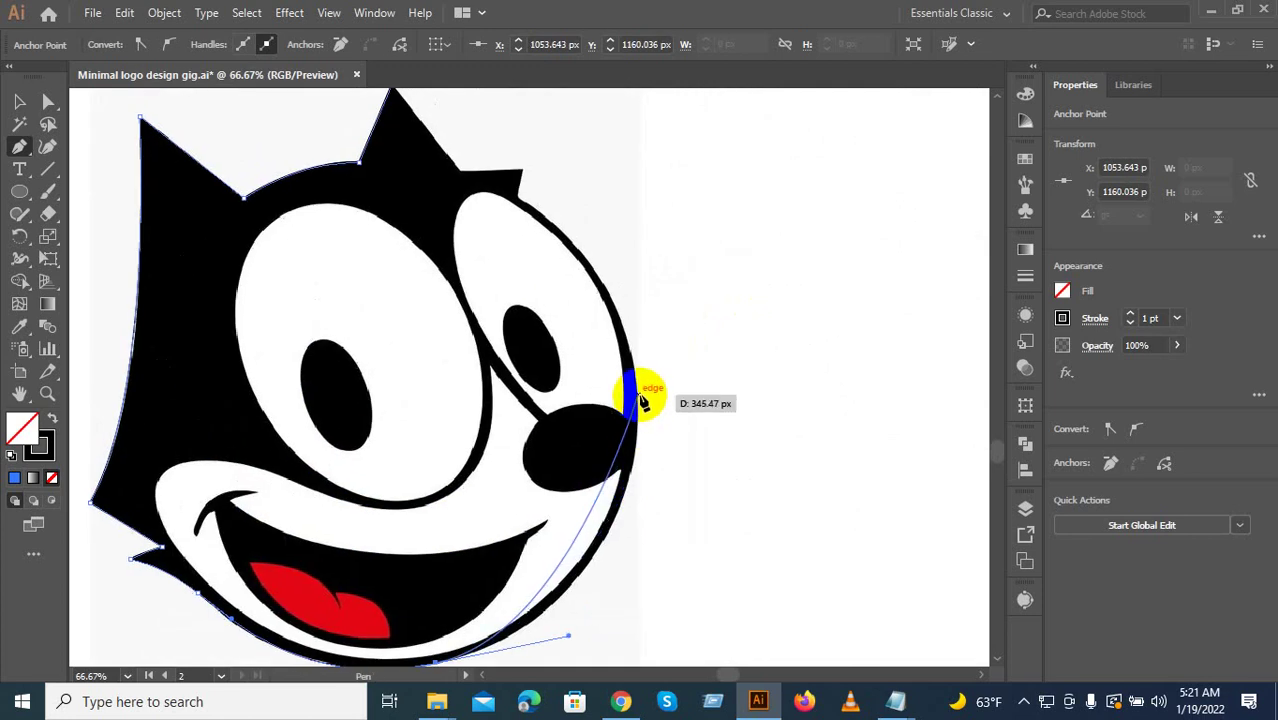
pyautogui.moveTo(641, 400); pyautogui.dragTo(631, 271)
pyautogui.moveTo(555, 213); pyautogui.dragTo(446, 372)
pyautogui.scroll(3, 528, 398)
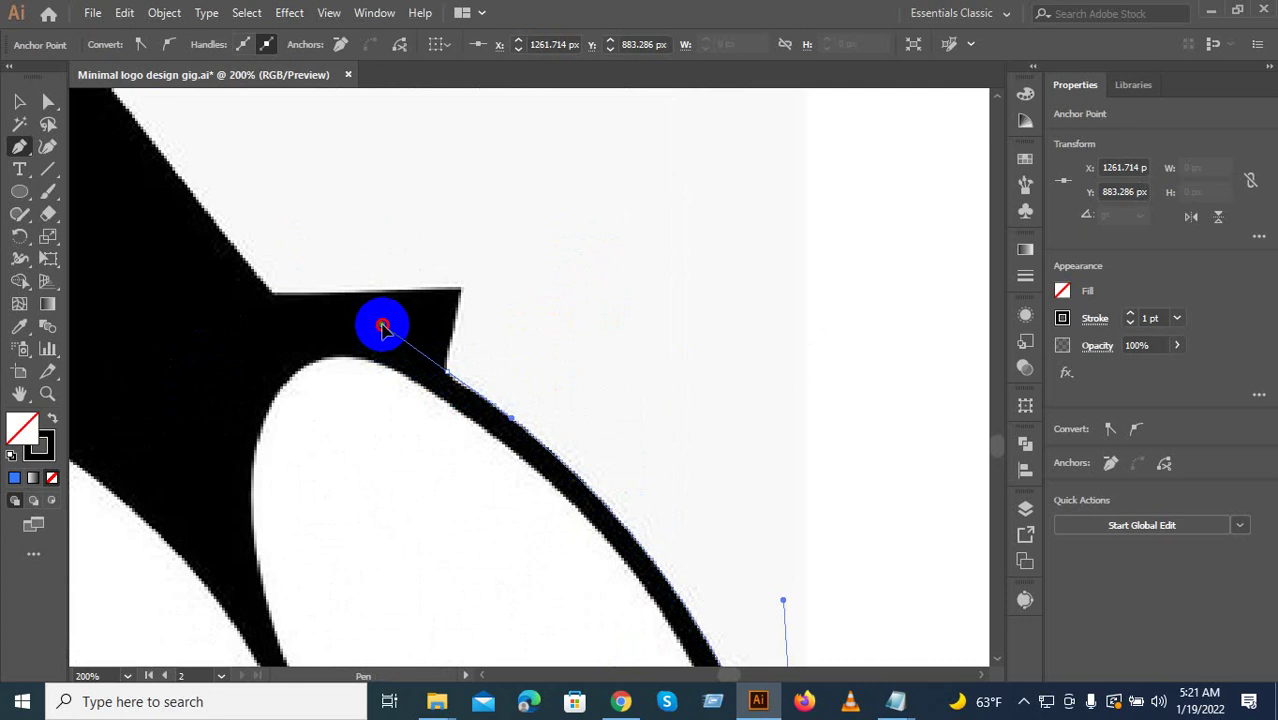
pyautogui.moveTo(382, 325); pyautogui.dragTo(382, 324)
pyautogui.moveTo(540, 450); pyautogui.dragTo(529, 358)
pyautogui.hotkey('ctrl', 'z')
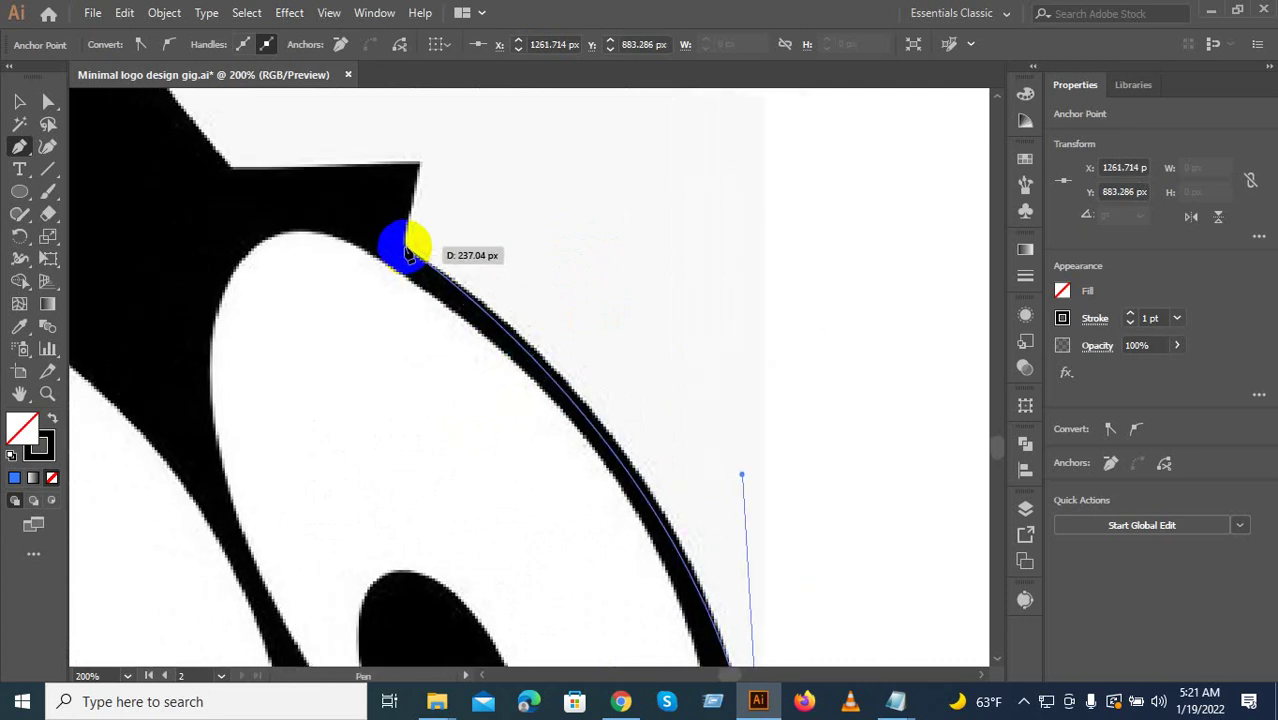
pyautogui.moveTo(407, 250); pyautogui.dragTo(343, 219)
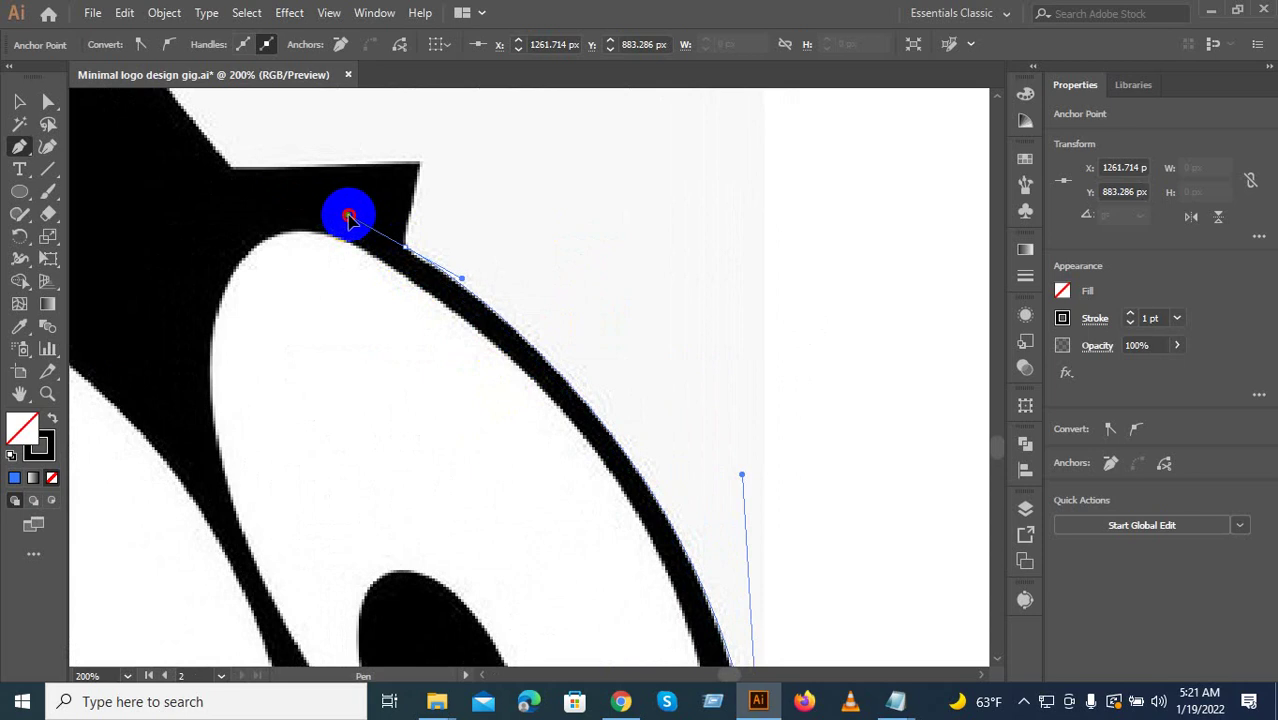
pyautogui.moveTo(349, 216); pyautogui.dragTo(380, 391)
# Trace the small tuft's edges and the right ear's outer edge, closing the head outline at the ear tip.
pyautogui.scroll(3, 380, 230)
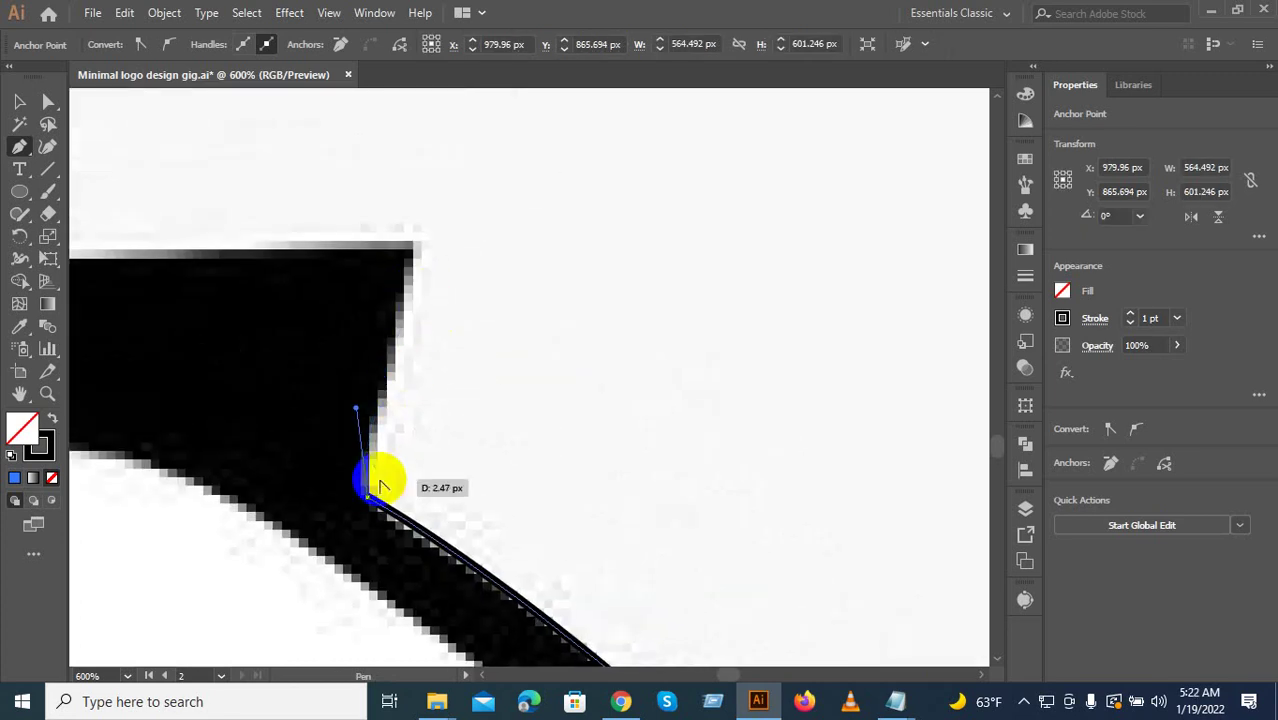
pyautogui.moveTo(380, 482); pyautogui.dragTo(385, 361)
pyautogui.scroll(2, 343, 332)
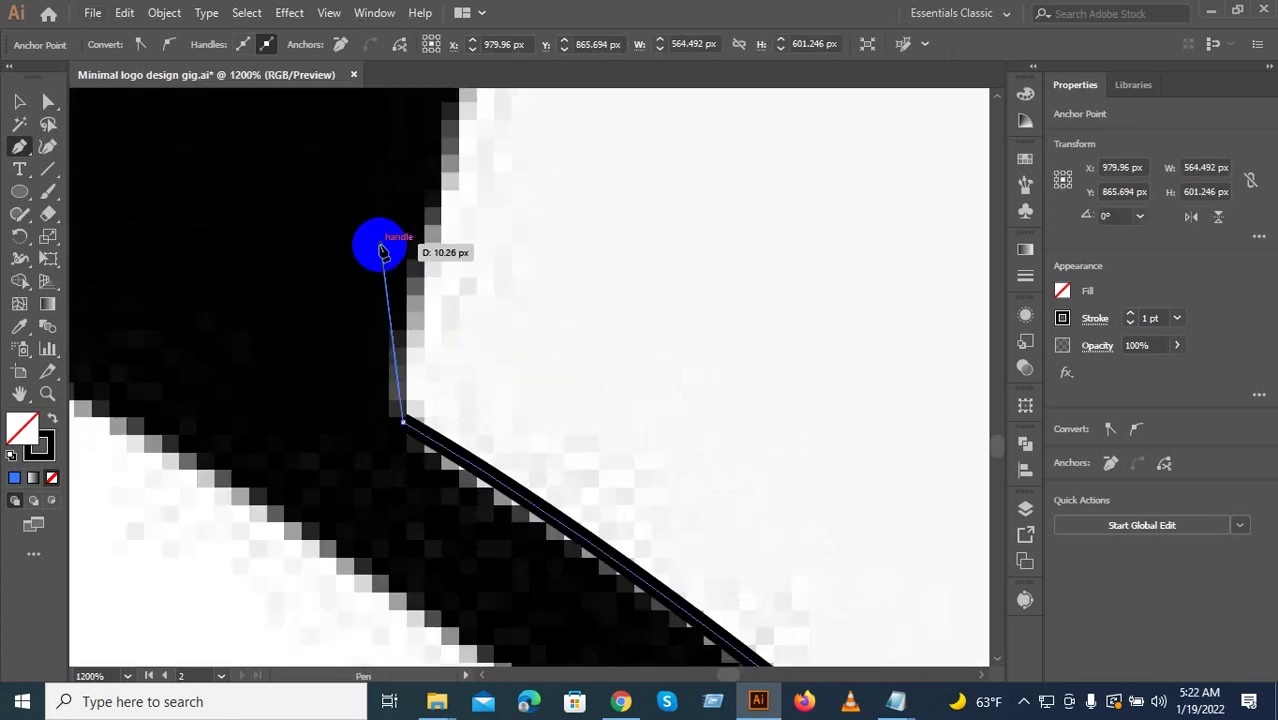
pyautogui.moveTo(382, 252); pyautogui.dragTo(537, 466)
pyautogui.scroll(-2, 460, 451)
pyautogui.scroll(-2, 488, 290)
pyautogui.click(419, 331)
pyautogui.scroll(-3, 410, 326)
pyautogui.scroll(2, 459, 367)
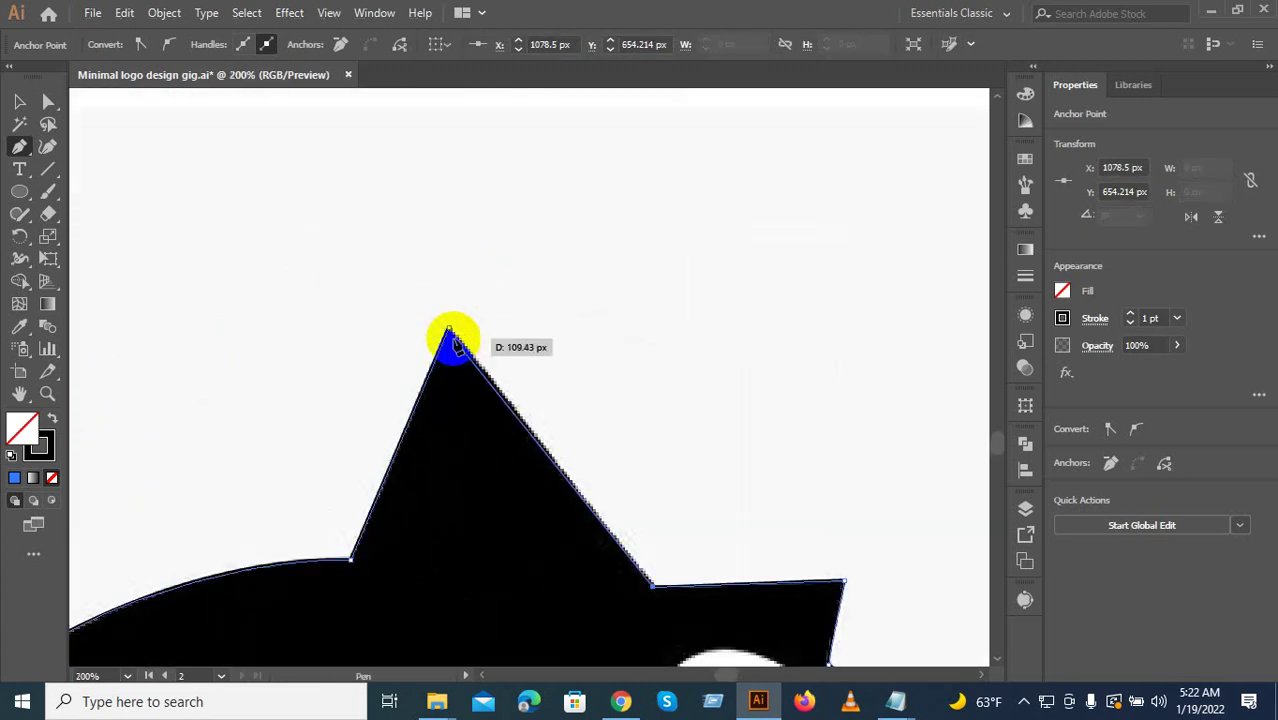
pyautogui.click(448, 328)
pyautogui.moveTo(488, 594); pyautogui.dragTo(590, 322)
pyautogui.scroll(-2, 540, 482)
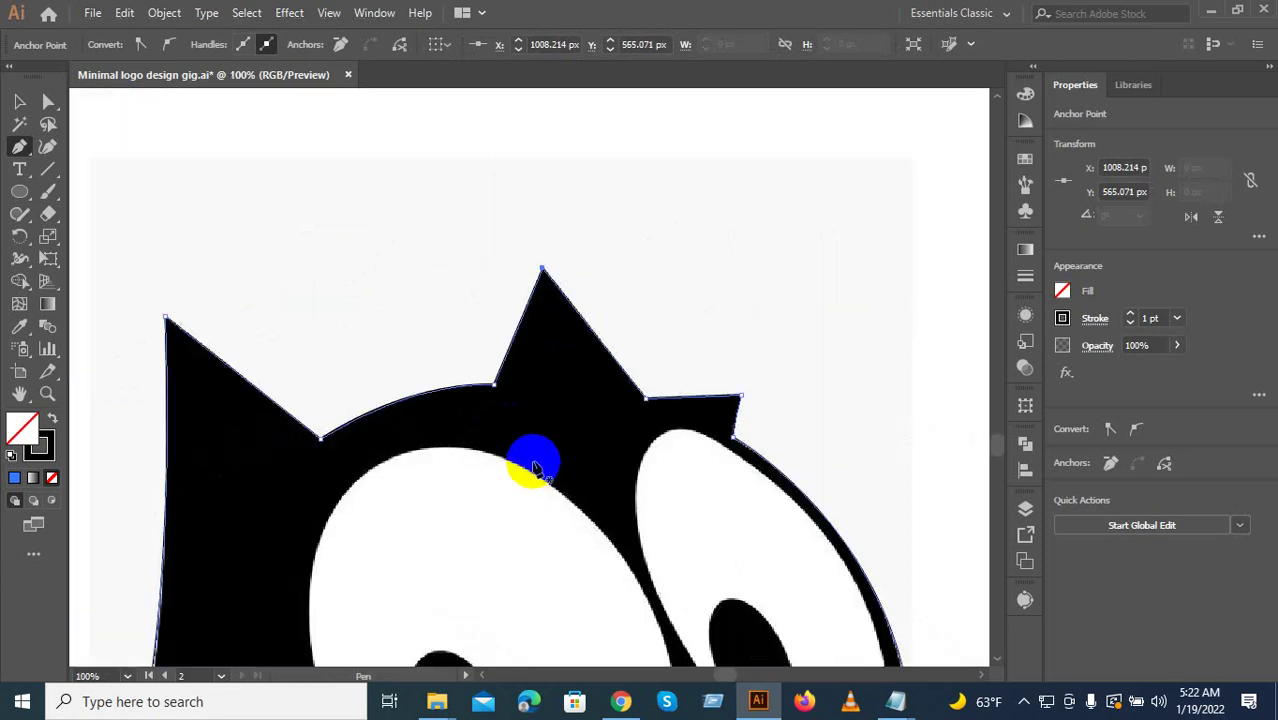
# Draw a circle about 38 px in diameter inside the left eye's pupil with the Ellipse tool.
pyautogui.moveTo(524, 469); pyautogui.dragTo(487, 296)
pyautogui.moveTo(487, 574); pyautogui.dragTo(508, 500)
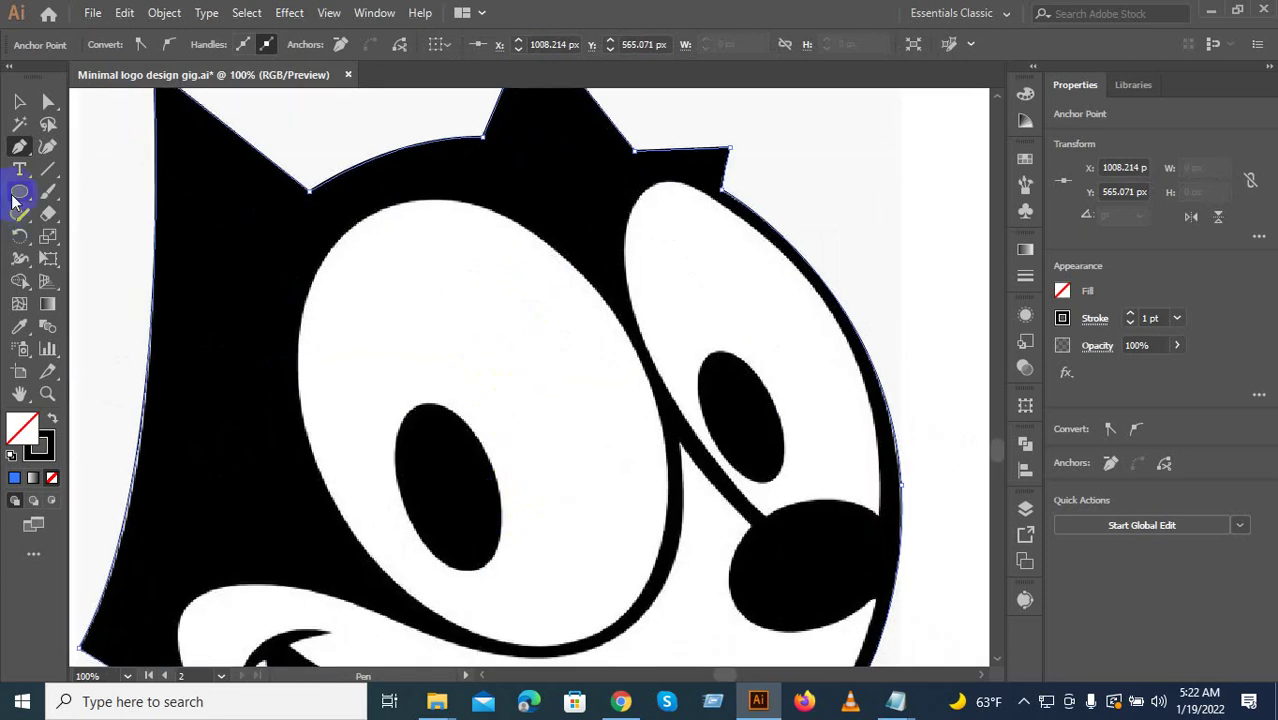
pyautogui.click(18, 193)
pyautogui.scroll(3, 475, 496)
pyautogui.moveTo(408, 463); pyautogui.dragTo(480, 487)
pyautogui.scroll(-3, 480, 487)
# Widen the circle symmetrically to about 66 px and rotate the resulting ellipse to about 290.67° to match the pupil's tilt.
pyautogui.click(19, 101)
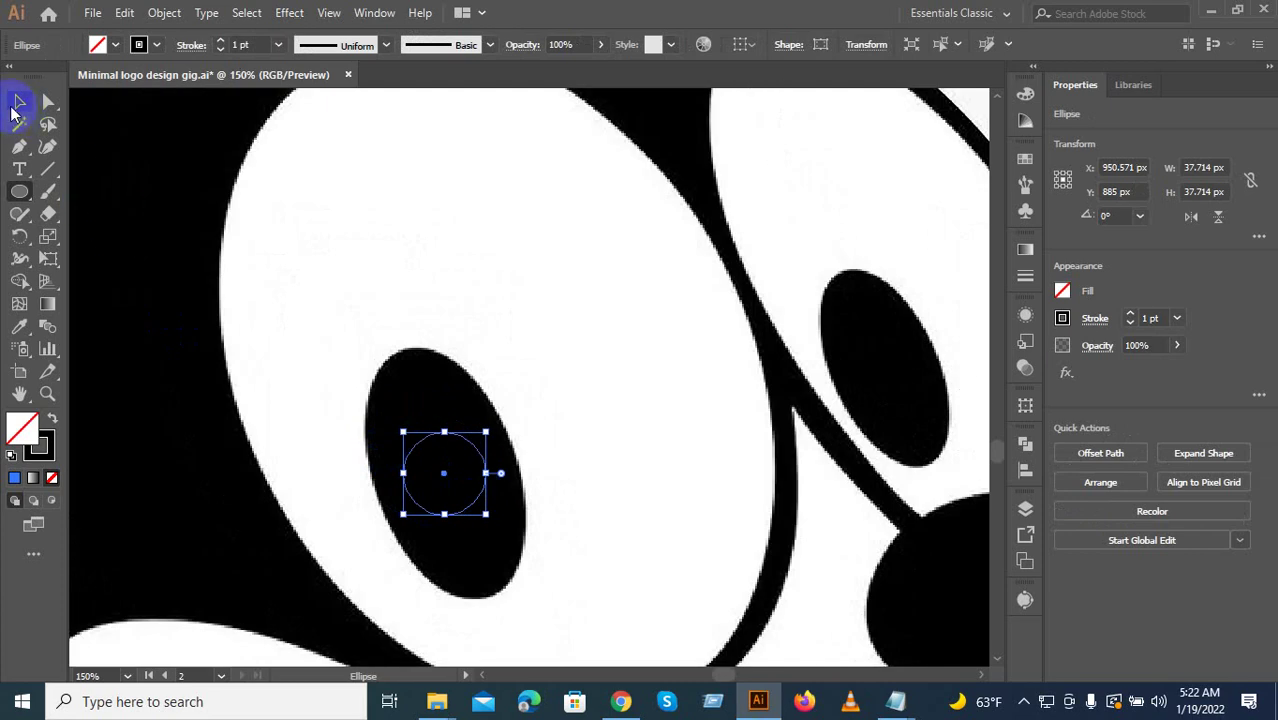
pyautogui.scroll(2, 520, 487)
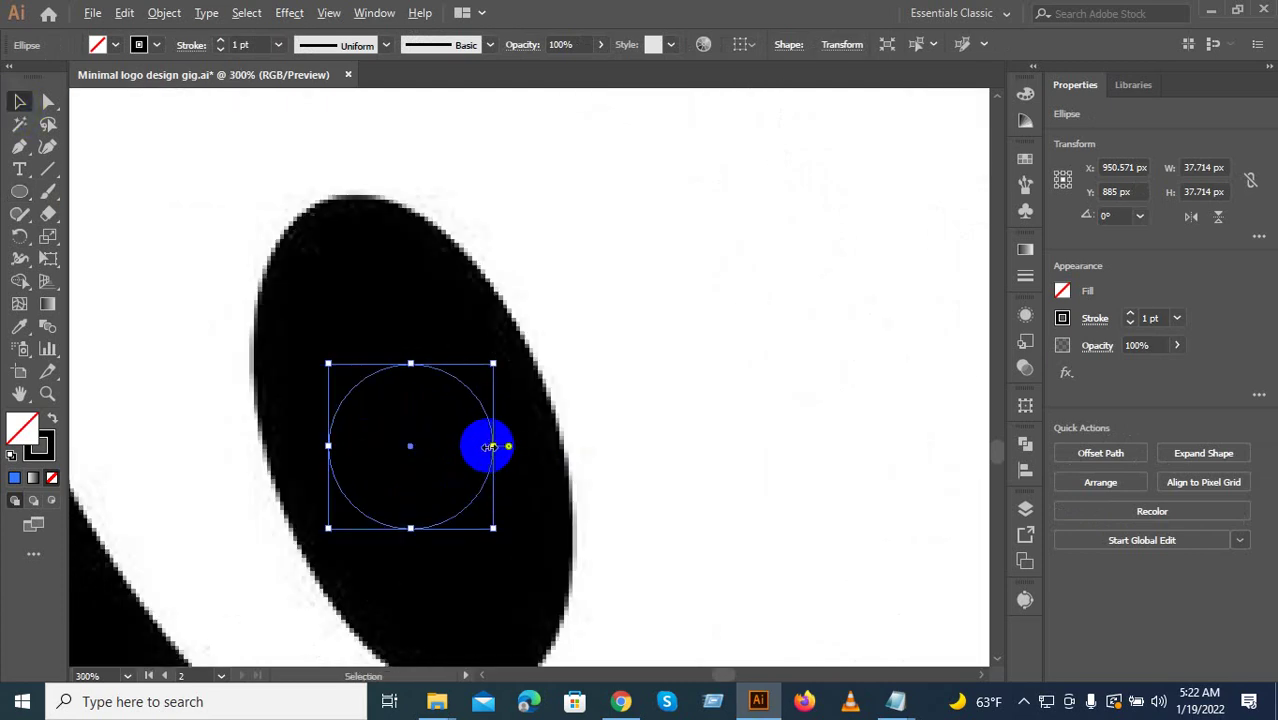
pyautogui.moveTo(491, 446); pyautogui.dragTo(556, 446)
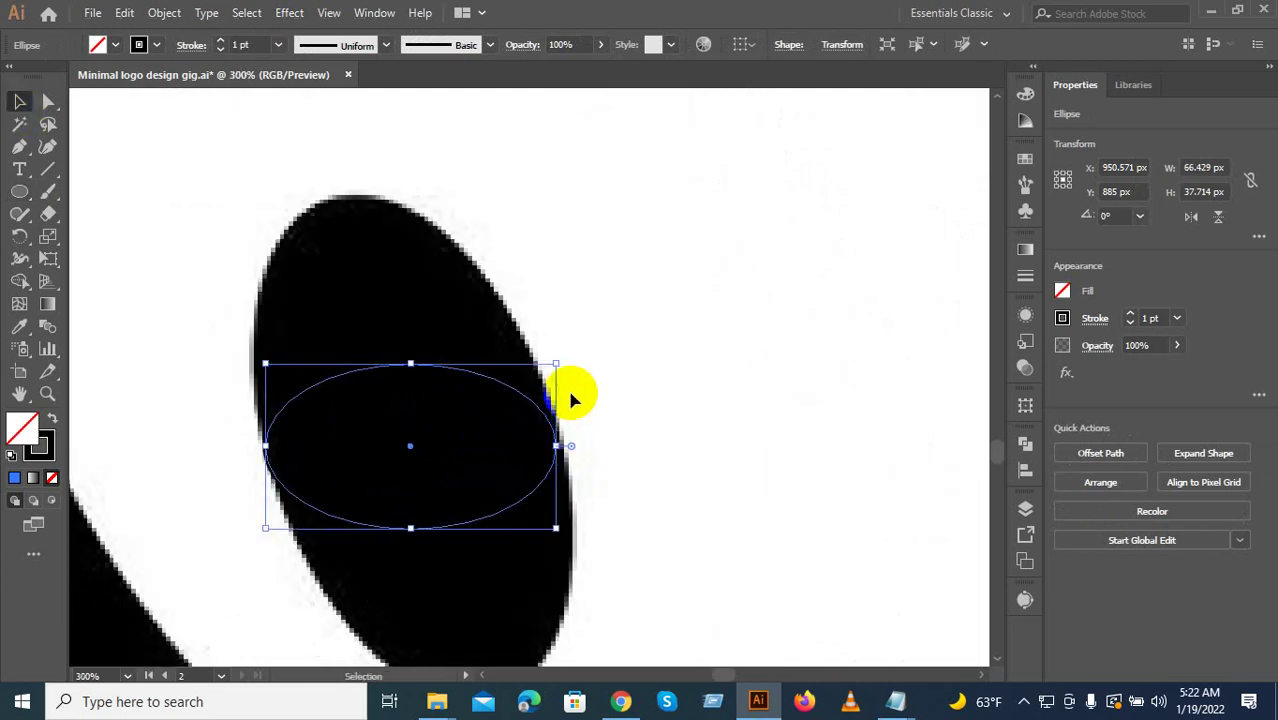
pyautogui.moveTo(565, 360); pyautogui.dragTo(576, 585)
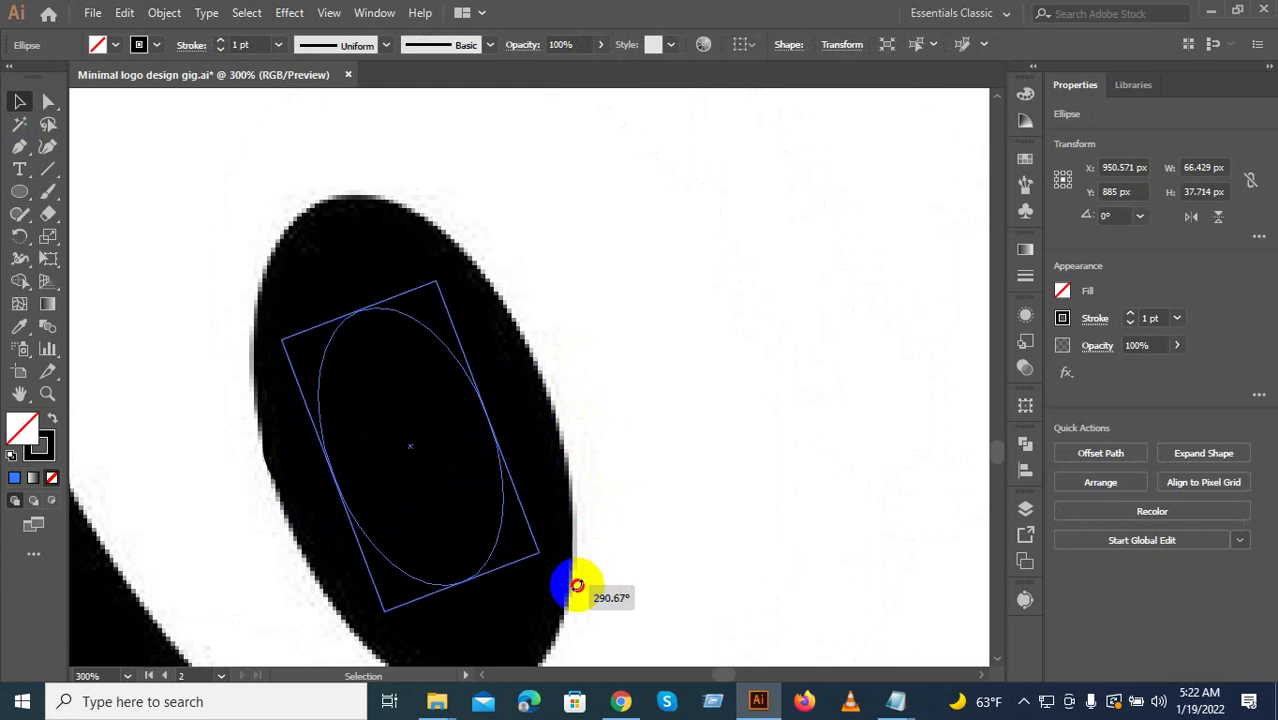
# Enlarge the ellipse symmetrically to about 72.5 × 112.7 px so that it reaches the left pupil's outer edge.
pyautogui.moveTo(491, 418); pyautogui.dragTo(540, 397)
pyautogui.moveTo(360, 307); pyautogui.dragTo(327, 172)
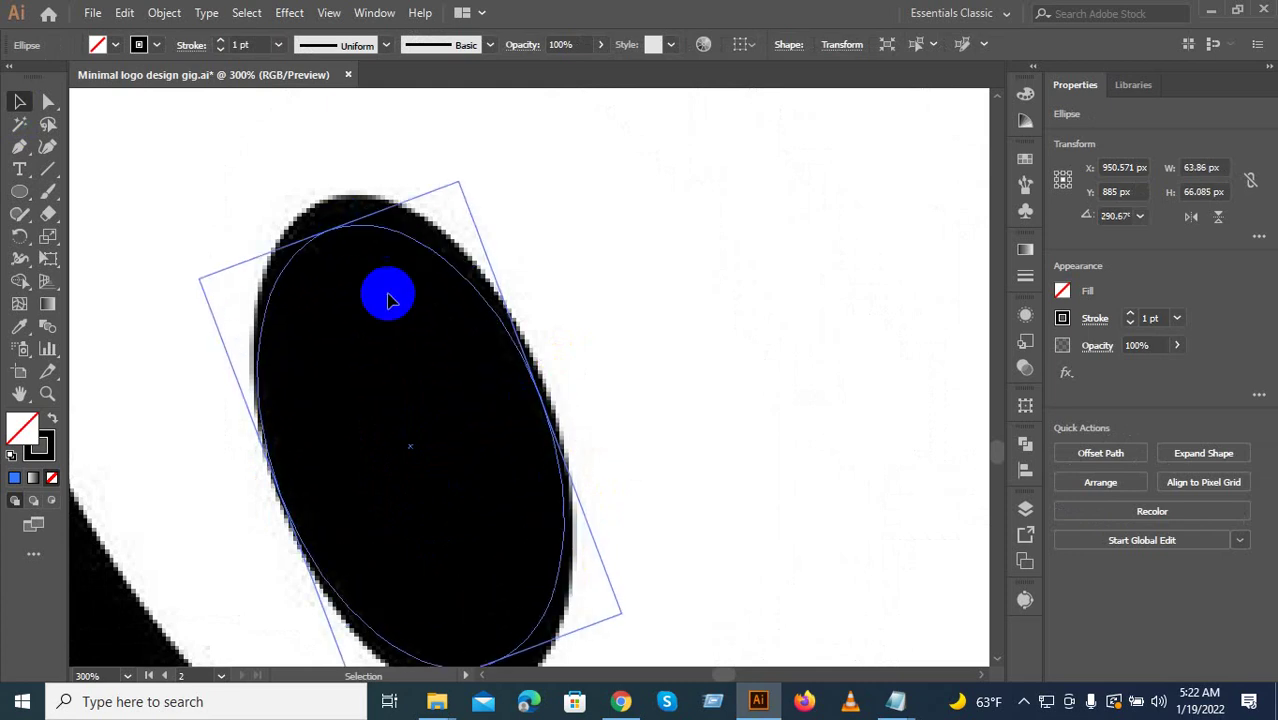
pyautogui.click(313, 155)
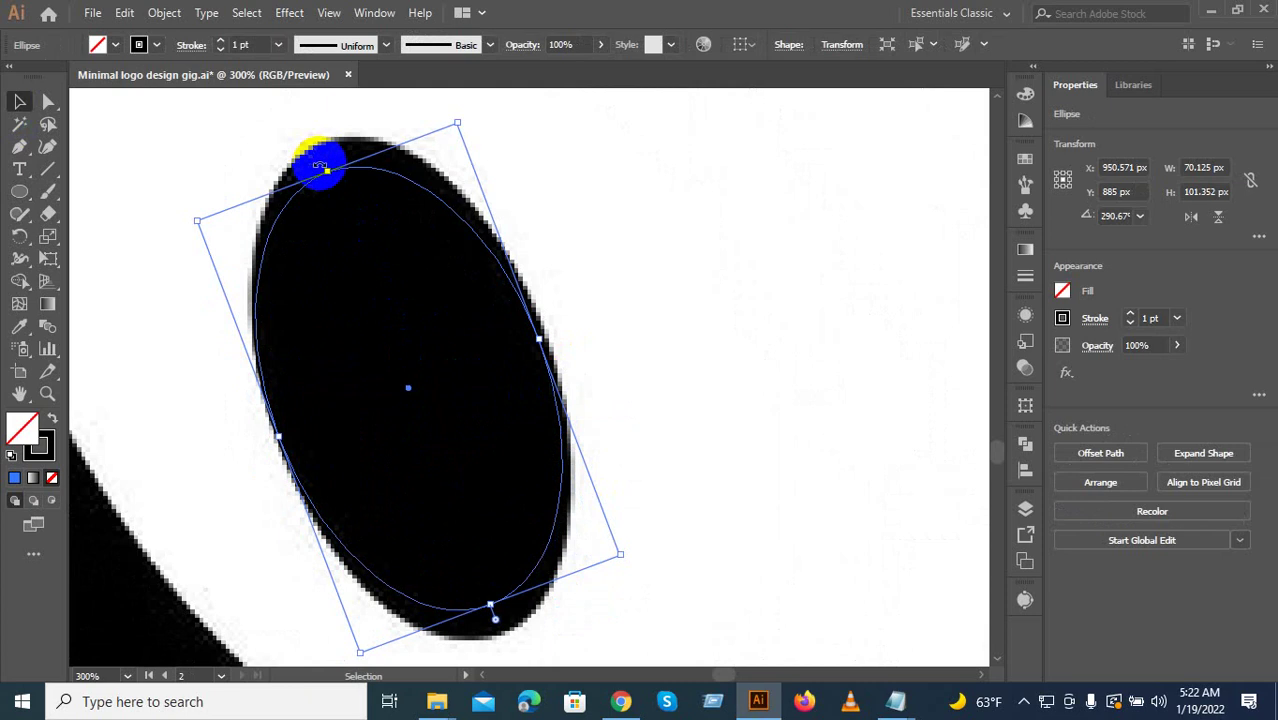
pyautogui.moveTo(325, 173); pyautogui.dragTo(322, 150)
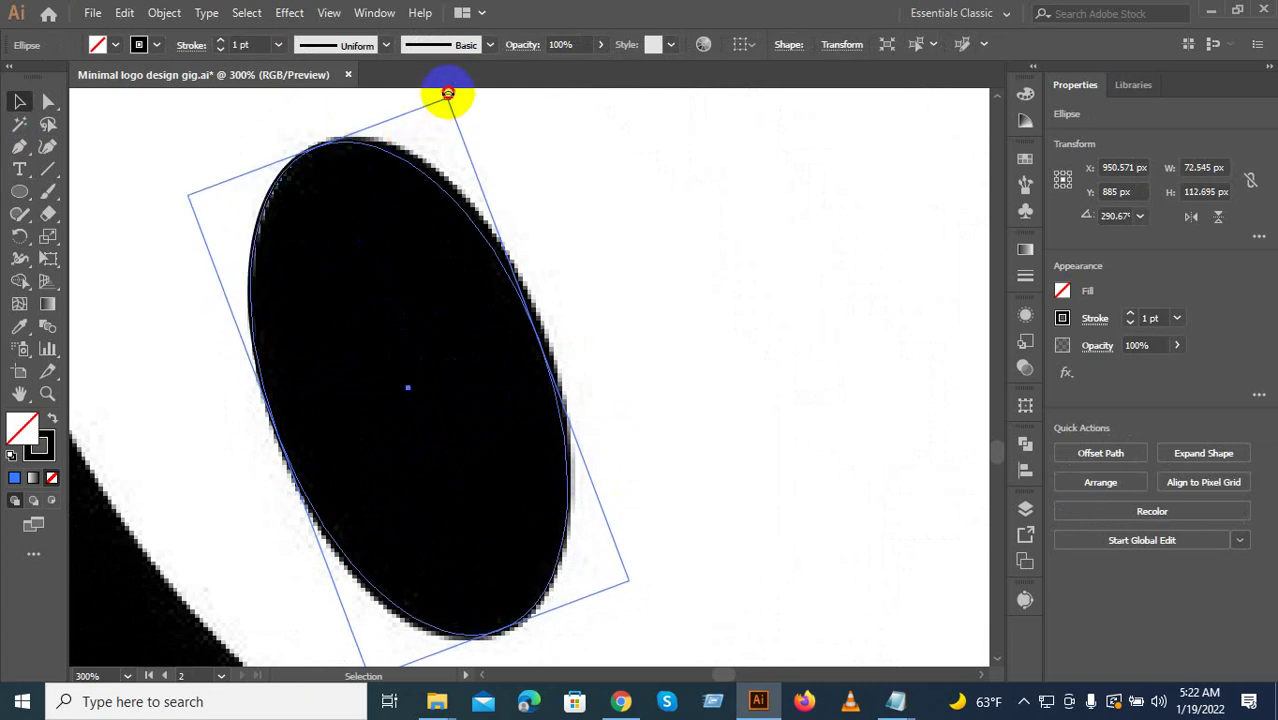
# Stretch the ellipse's right side to the left pupil's edge and rotate it to about 288.94°.
pyautogui.scroll(5, 448, 93)
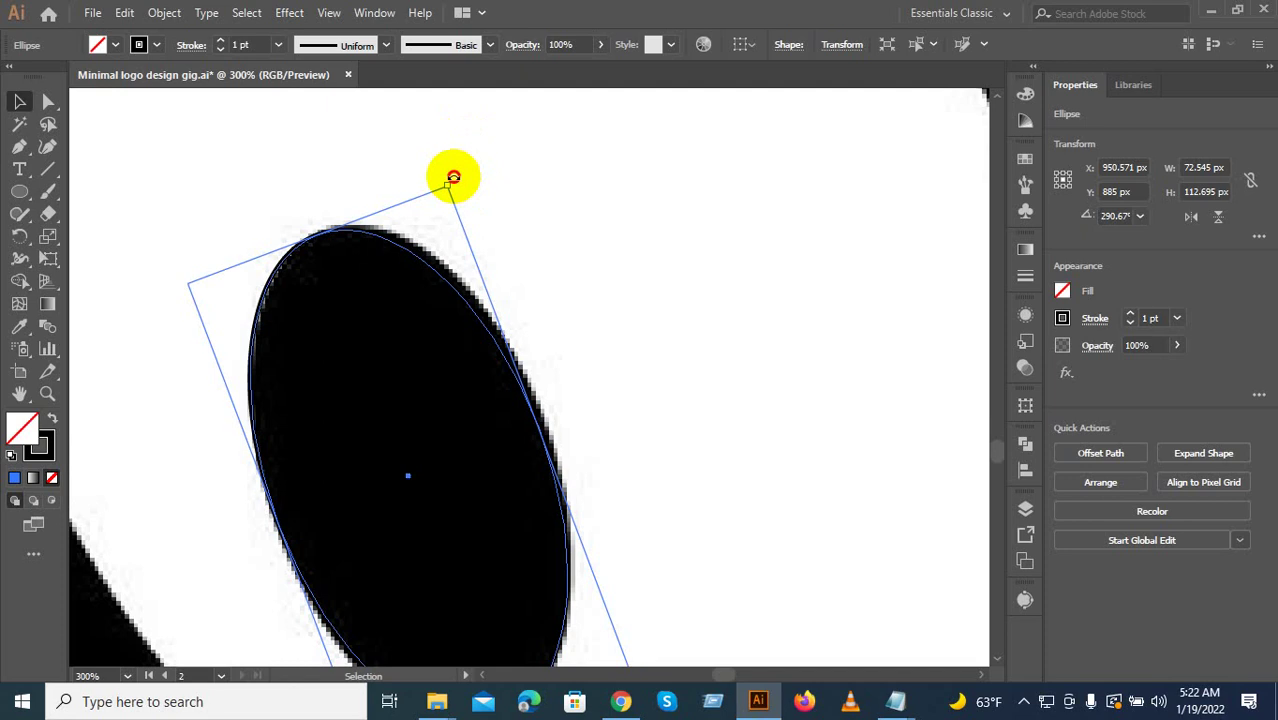
pyautogui.moveTo(453, 177); pyautogui.dragTo(451, 177)
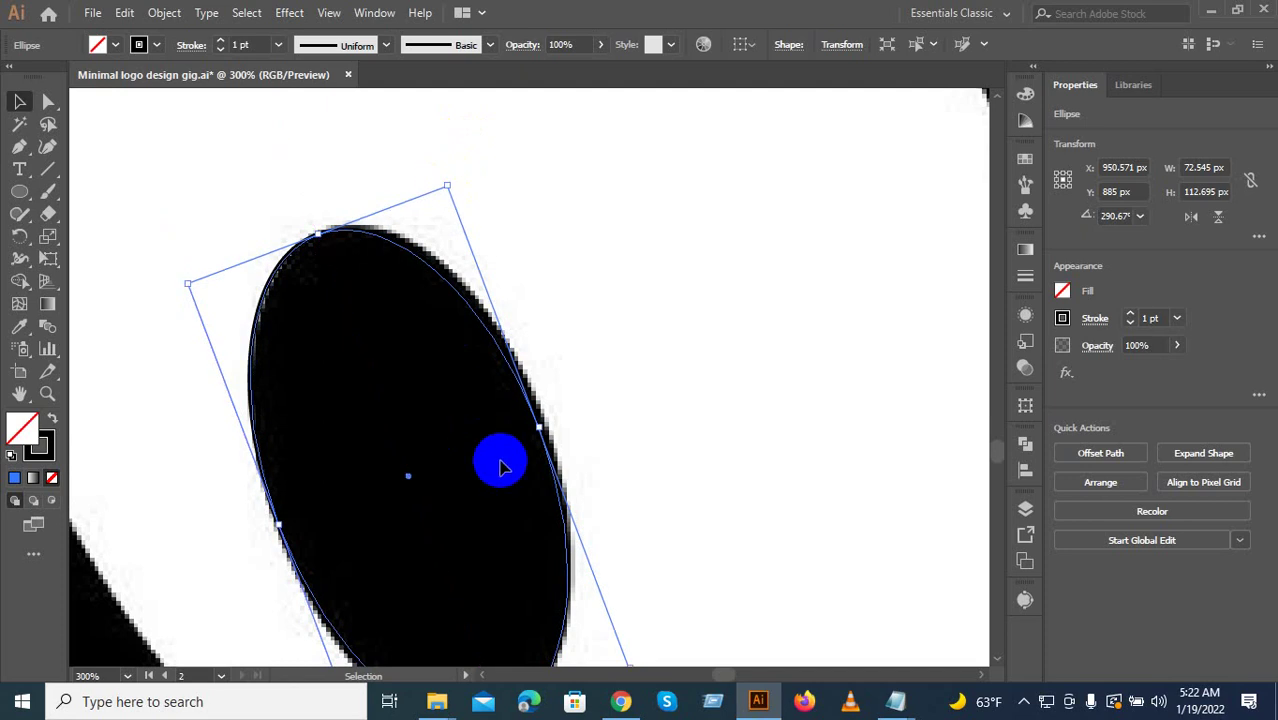
pyautogui.moveTo(535, 428); pyautogui.dragTo(546, 425)
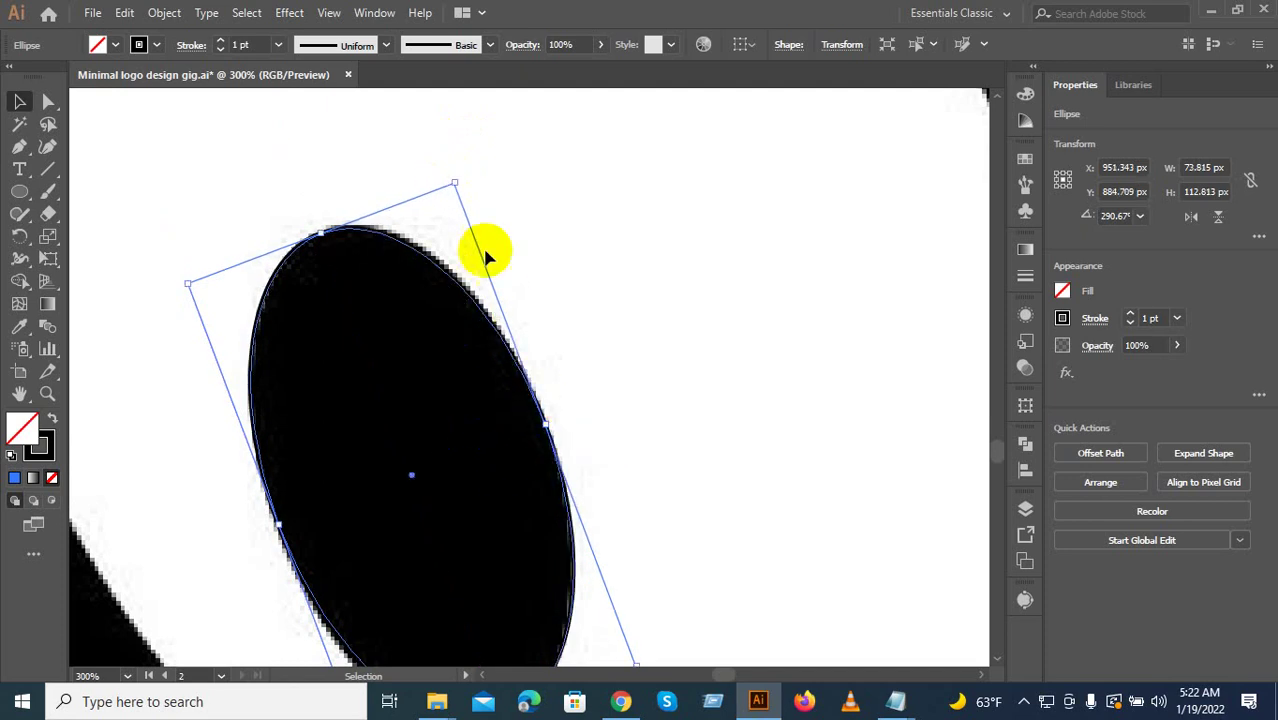
pyautogui.moveTo(462, 174); pyautogui.dragTo(466, 174)
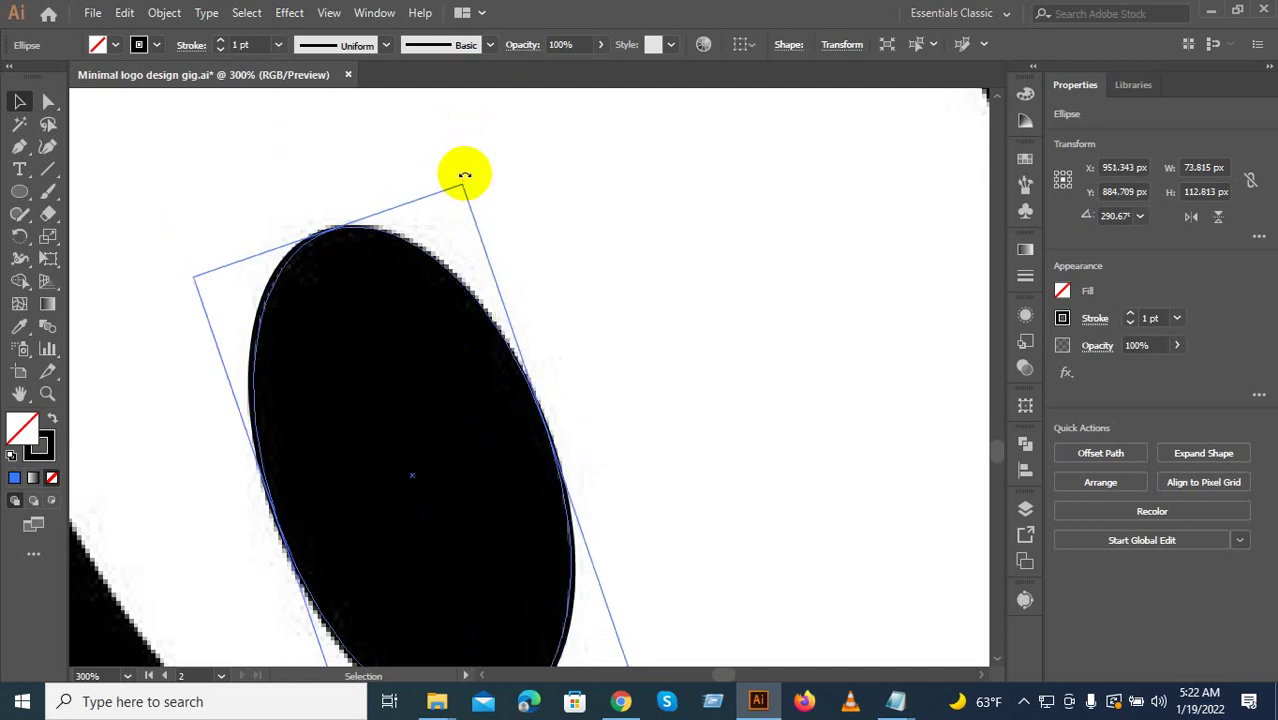
# Extend the ellipse's lower end to the left pupil's bottom edge, making it about 72.7 × 114.7 px.
pyautogui.moveTo(580, 443); pyautogui.dragTo(542, 283)
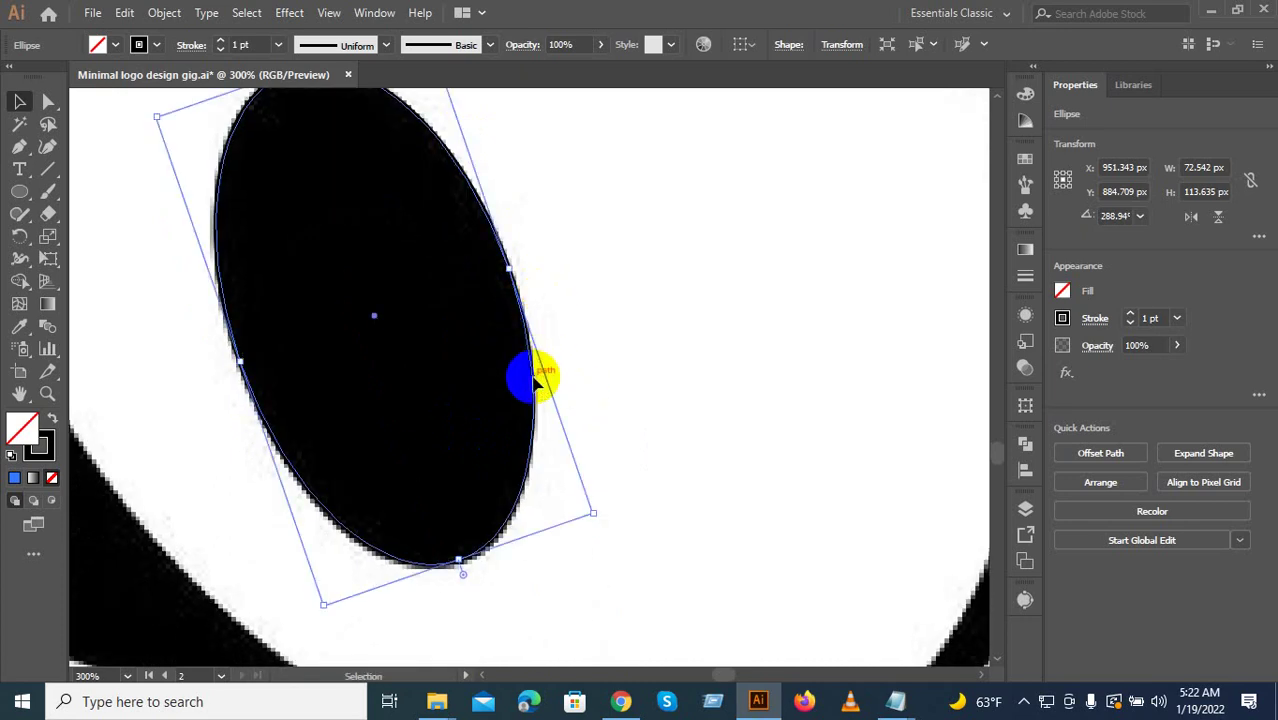
pyautogui.scroll(4, 456, 566)
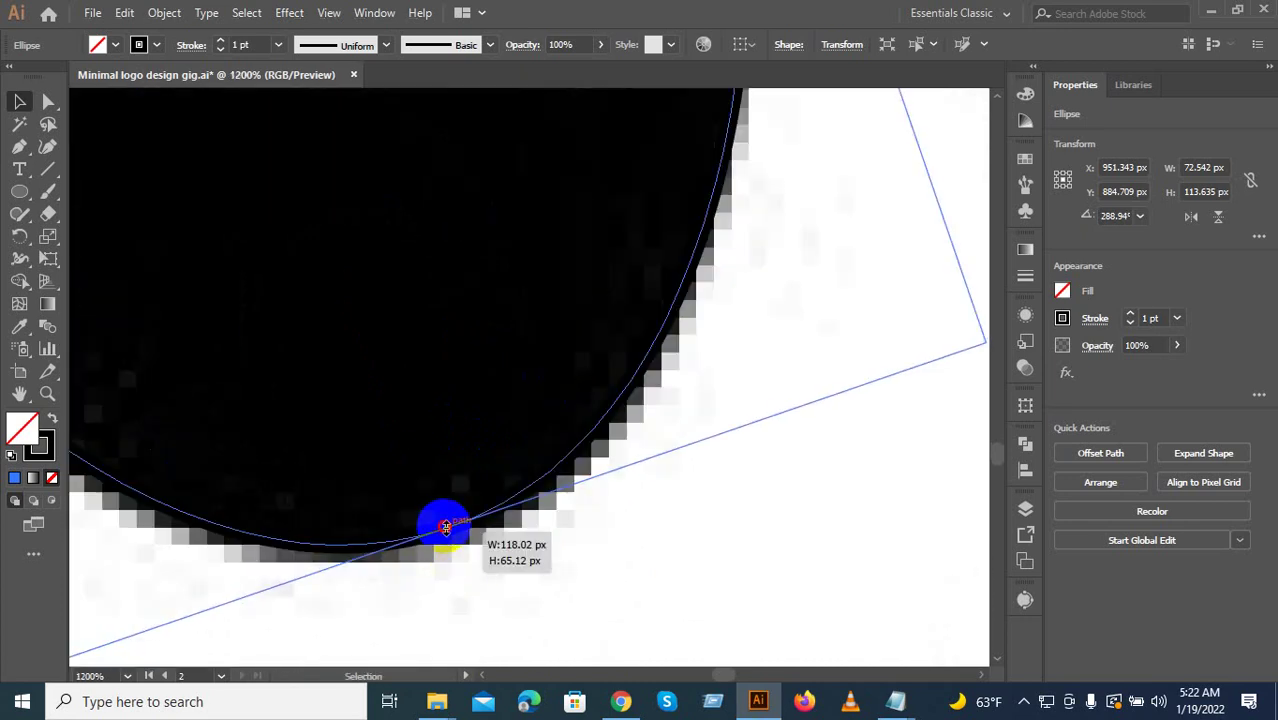
pyautogui.moveTo(445, 527)
pyautogui.mouseDown()
pyautogui.moveTo(448, 543)
pyautogui.moveTo(456, 516)
pyautogui.mouseUp()
pyautogui.scroll(-4, 463, 510)
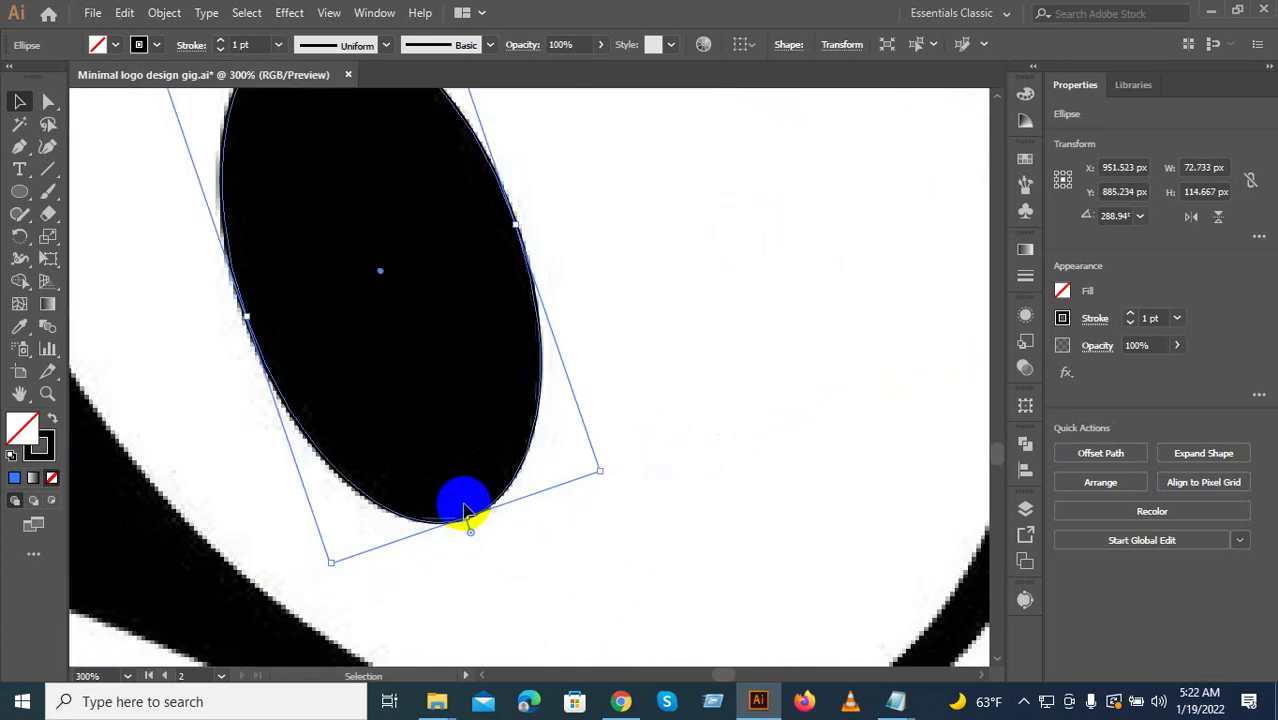
# Copy the left pupil's ellipse onto the right pupil and shrink it about its centre to about 56.5 × 88.5 px.
pyautogui.moveTo(630, 338); pyautogui.dragTo(666, 378)
pyautogui.scroll(-3, 602, 472)
pyautogui.click(368, 468)
pyautogui.scroll(2, 678, 346)
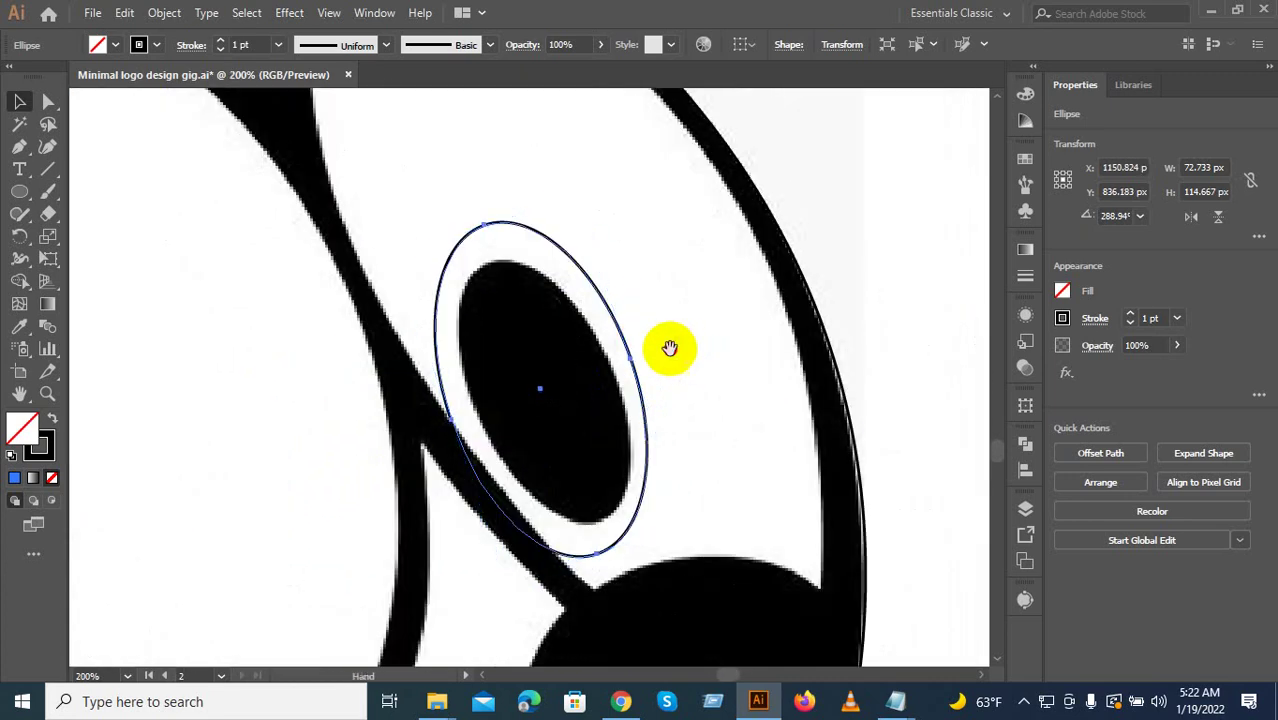
pyautogui.moveTo(517, 219); pyautogui.dragTo(504, 244)
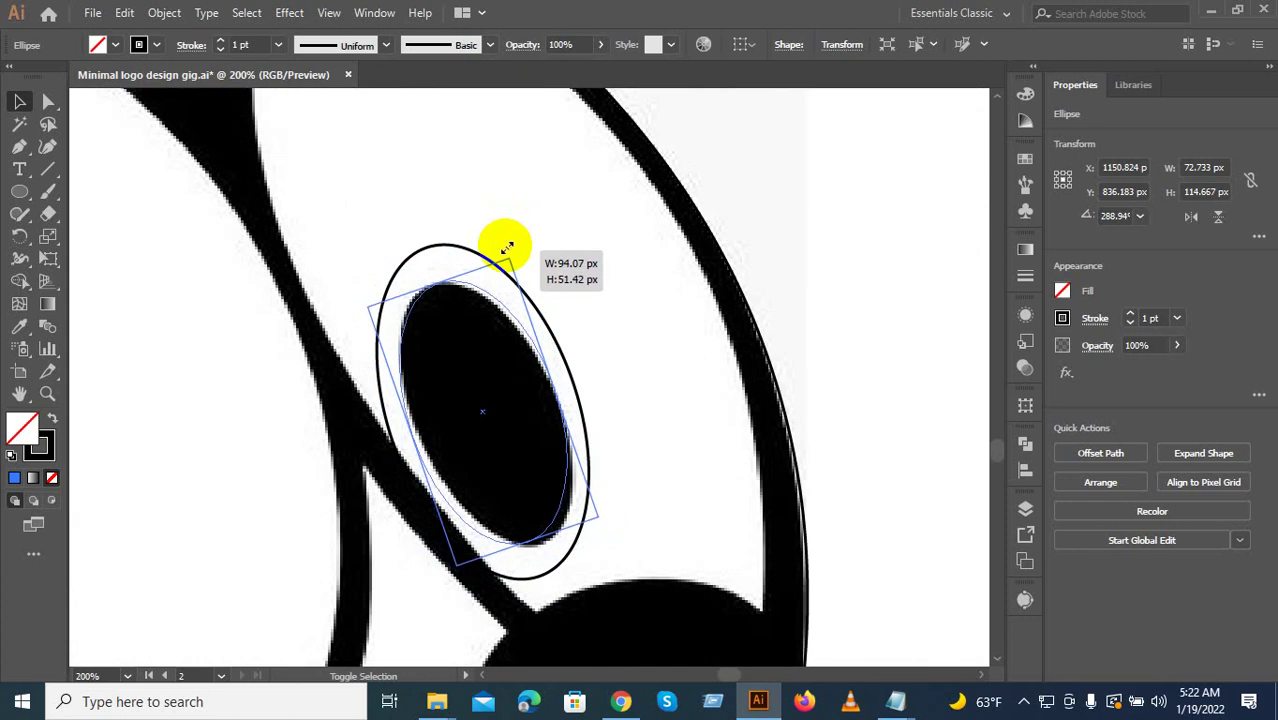
# Rotate the right pupil's ellipse to about 292.76° and stretch its lower right corner for a size of about 58.3 × 90.6 px.
pyautogui.scroll(2, 504, 244)
pyautogui.moveTo(500, 180); pyautogui.dragTo(477, 200)
pyautogui.press('space')
pyautogui.moveTo(686, 416); pyautogui.dragTo(575, 269)
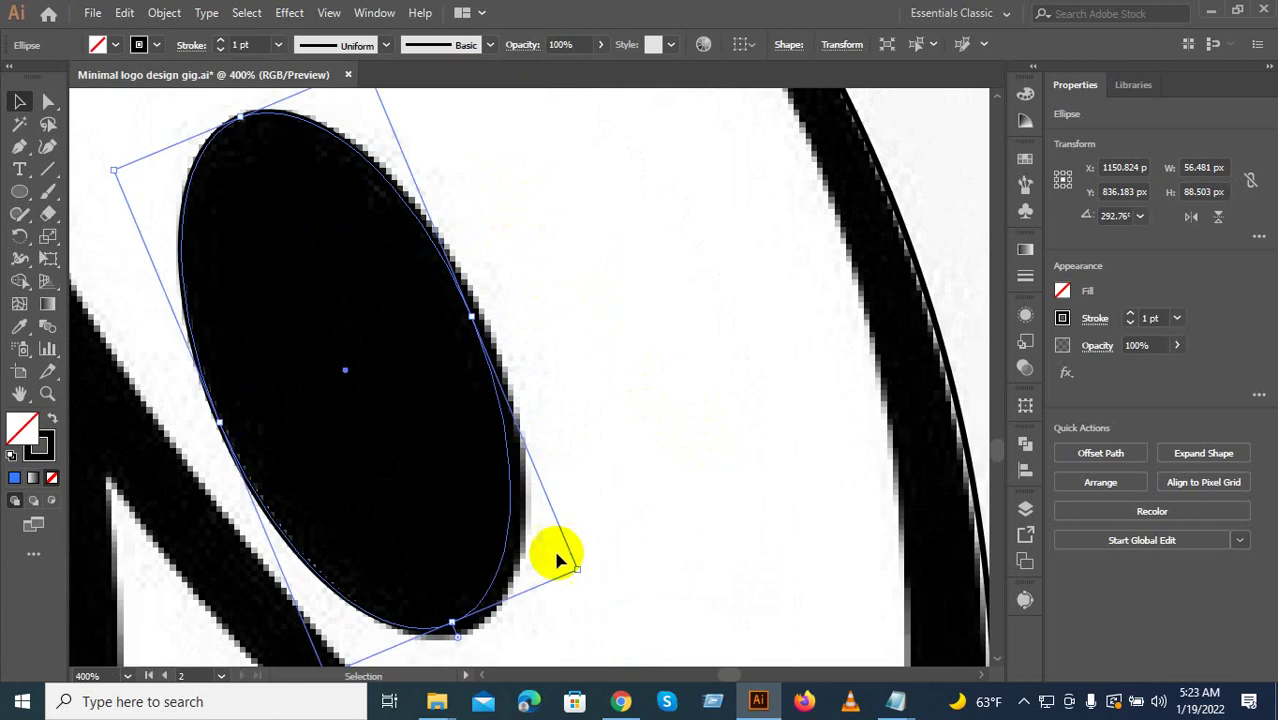
pyautogui.moveTo(578, 572); pyautogui.dragTo(592, 577)
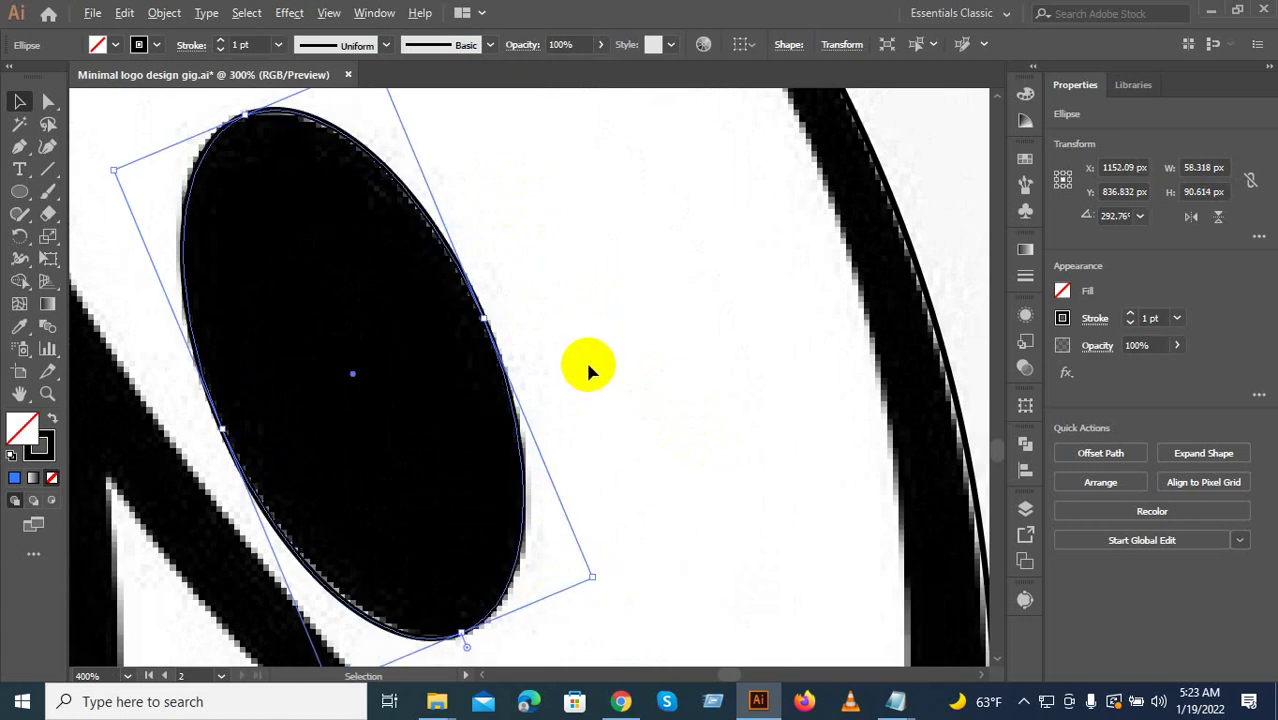
# Rotate the right pupil's ellipse to about 293.83° to match the pupil's upper edge.
pyautogui.scroll(-1, 587, 361)
pyautogui.press('space')
pyautogui.moveTo(580, 359); pyautogui.dragTo(622, 493)
pyautogui.scroll(1, 478, 335)
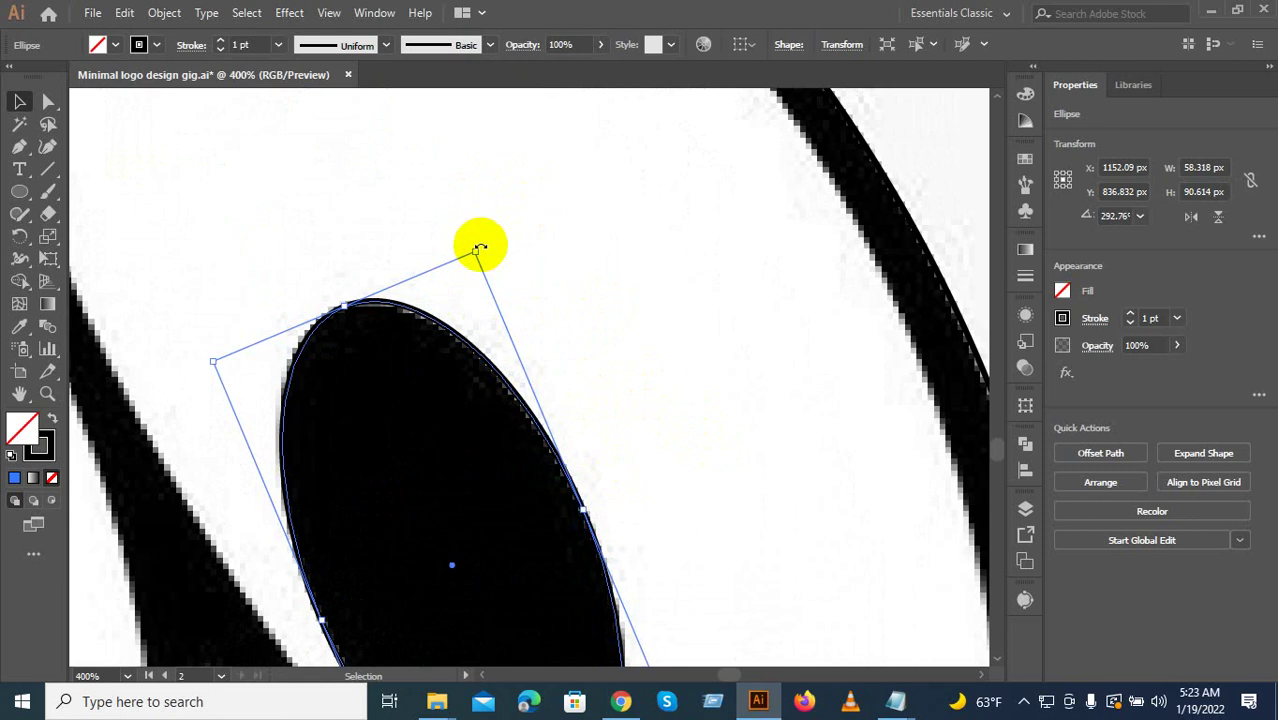
pyautogui.moveTo(479, 248); pyautogui.dragTo(466, 246)
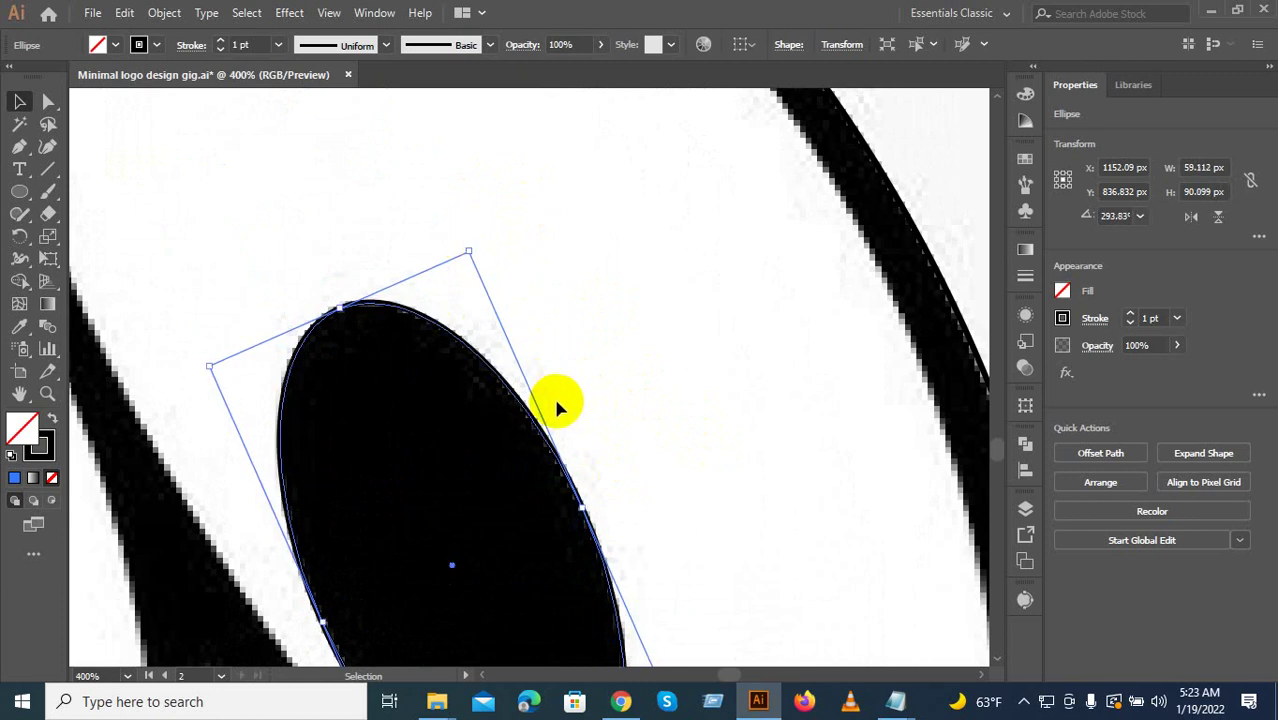
# Copy the left pupil's ellipse onto the nose, rotate it to about 206.73° and resize it to about 110 × 79 px.
pyautogui.scroll(-1, 610, 475)
pyautogui.moveTo(665, 542); pyautogui.dragTo(636, 328)
pyautogui.scroll(-3, 622, 380)
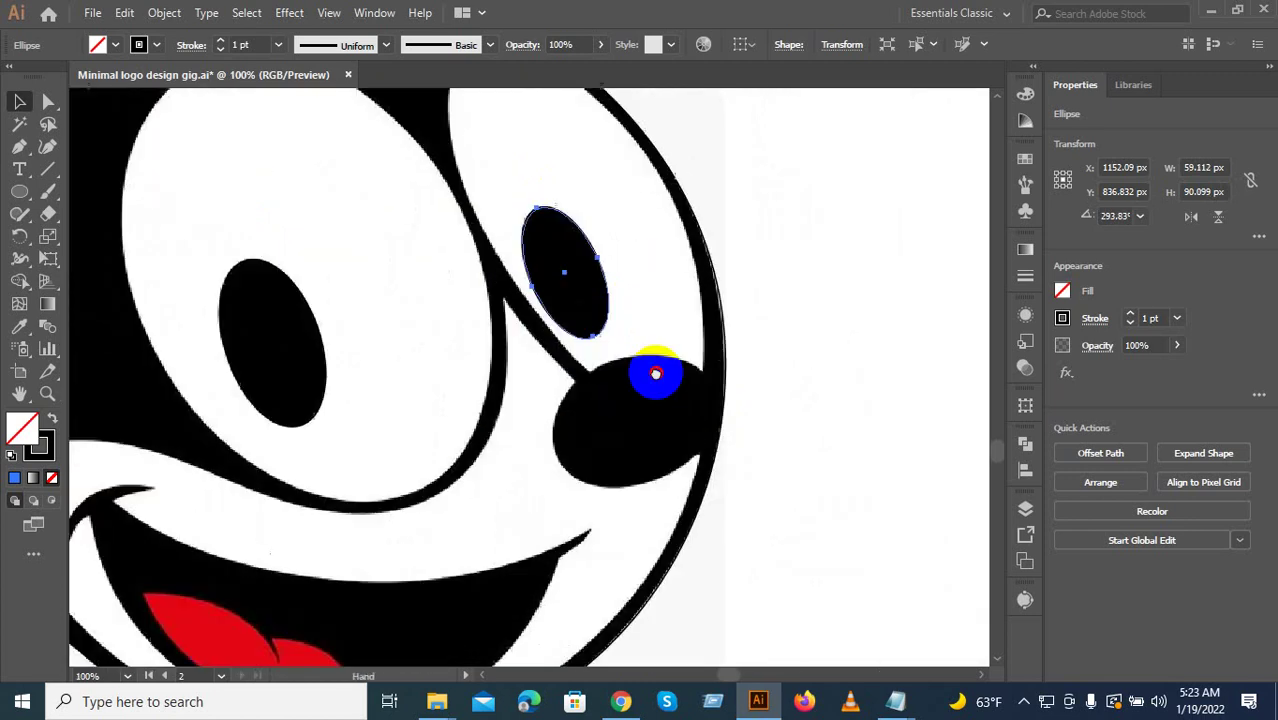
pyautogui.moveTo(331, 360); pyautogui.dragTo(528, 423)
pyautogui.scroll(2, 691, 415)
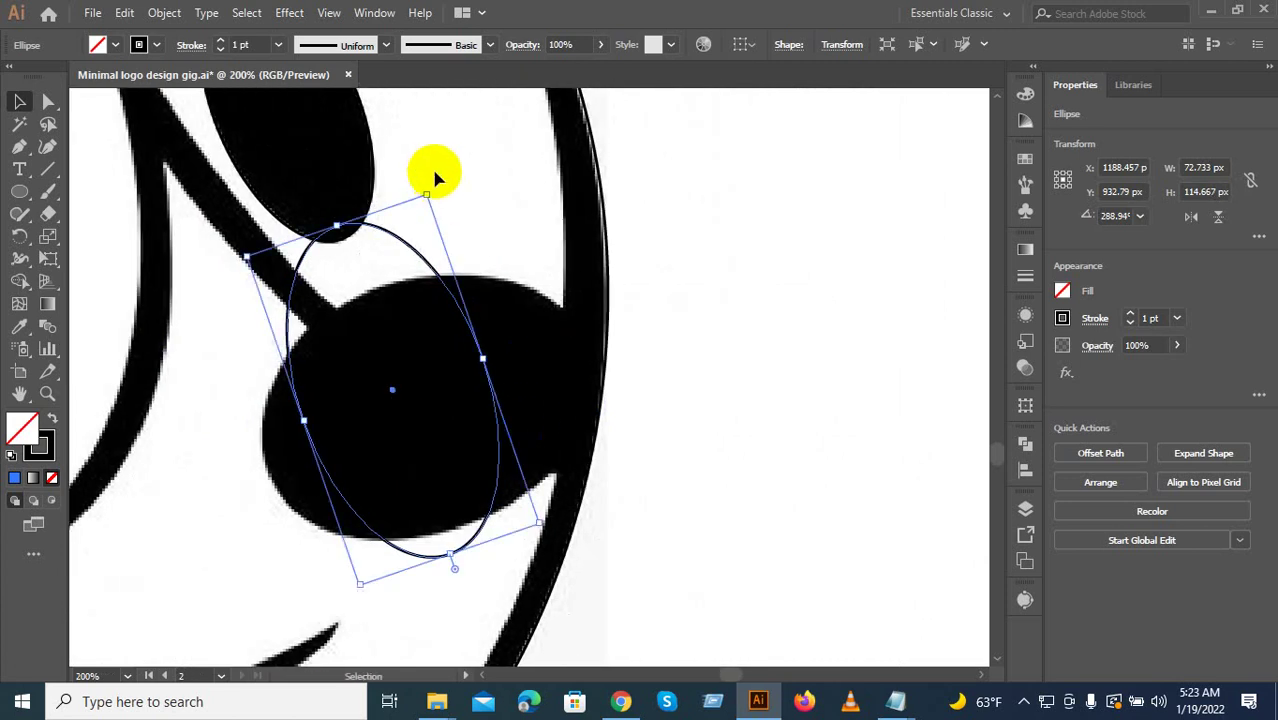
pyautogui.moveTo(431, 185); pyautogui.dragTo(548, 398)
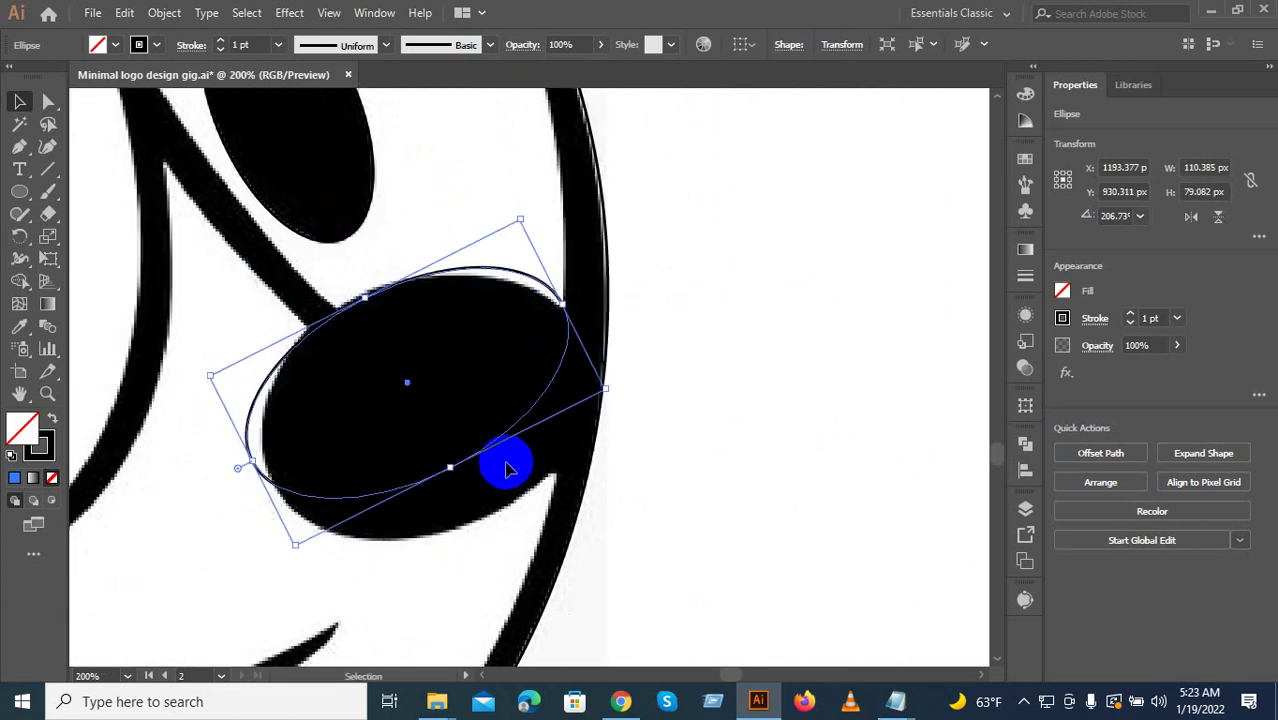
# Stretch the nose ellipse to the nose's lower, left and upper edges, making it about 111 × 94 px.
pyautogui.moveTo(455, 475); pyautogui.dragTo(498, 518)
pyautogui.scroll(1, 256, 505)
pyautogui.moveTo(256, 484); pyautogui.dragTo(281, 466)
pyautogui.scroll(3, 415, 352)
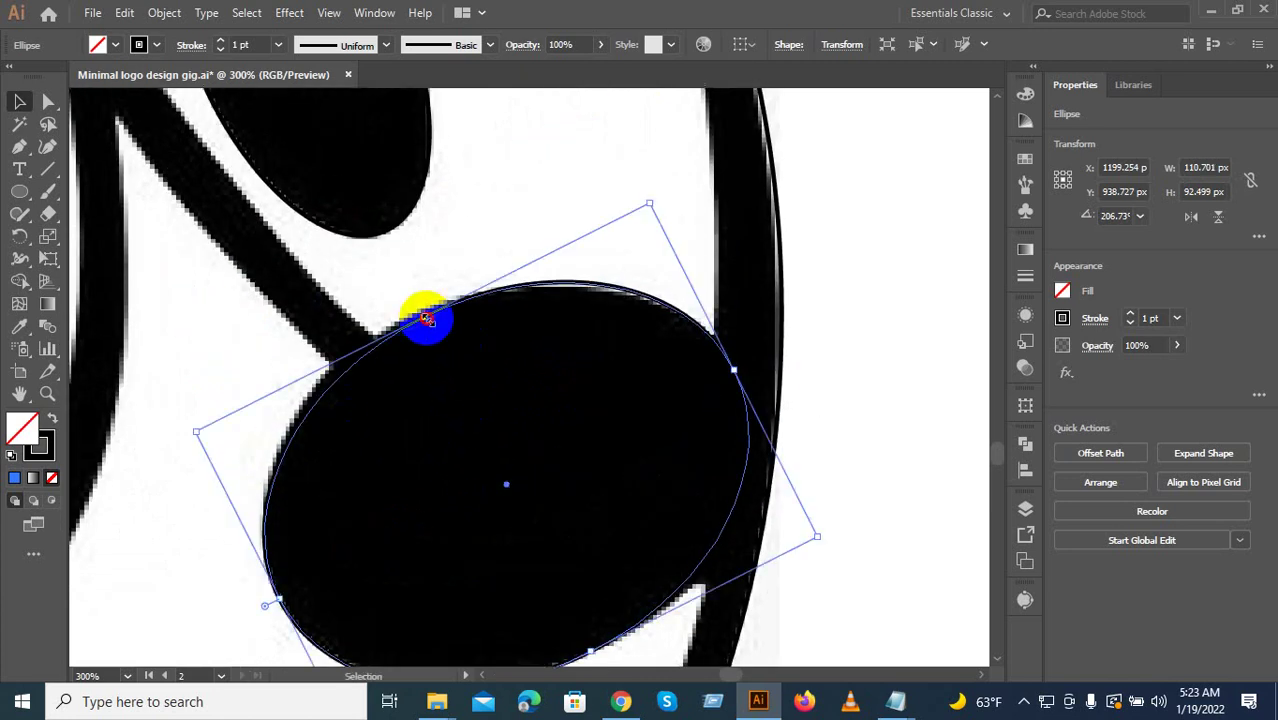
pyautogui.moveTo(427, 318); pyautogui.dragTo(415, 312)
# Move the nose ellipse's right anchor outward and down to about X 1255.5, Y 917.6 px with the Direct Selection tool.
pyautogui.moveTo(679, 374); pyautogui.dragTo(476, 400)
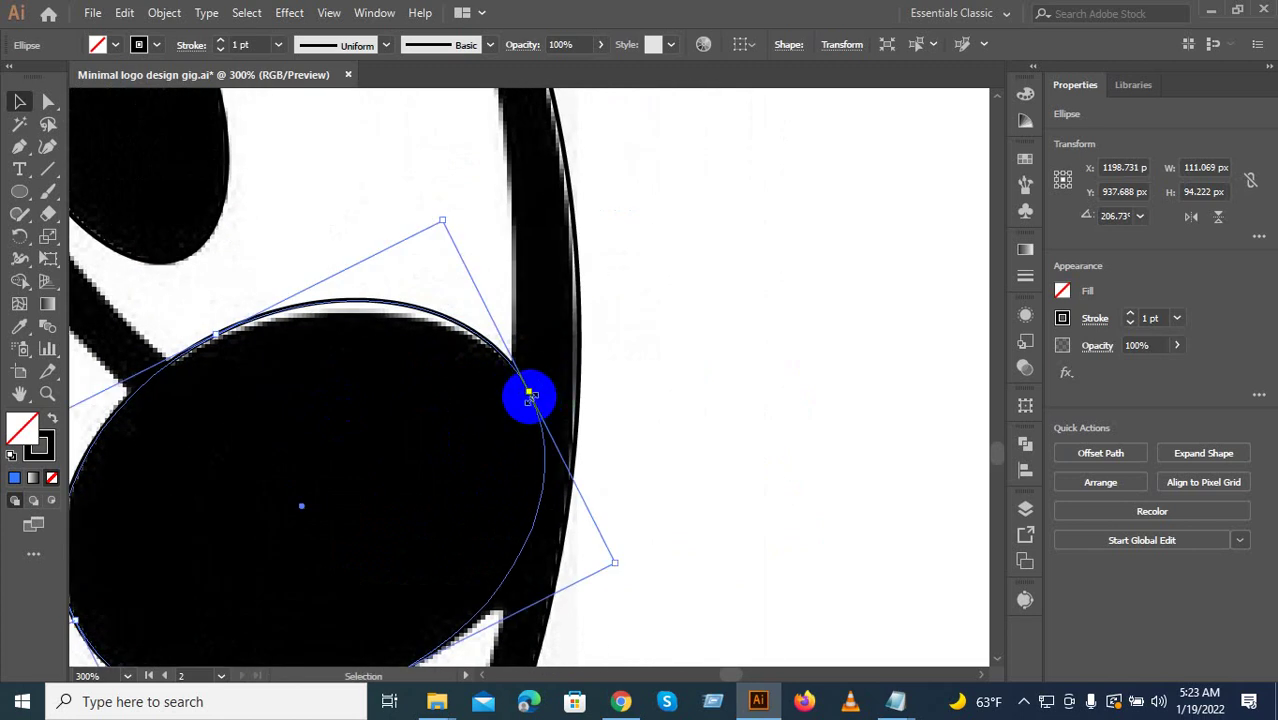
pyautogui.click(48, 102)
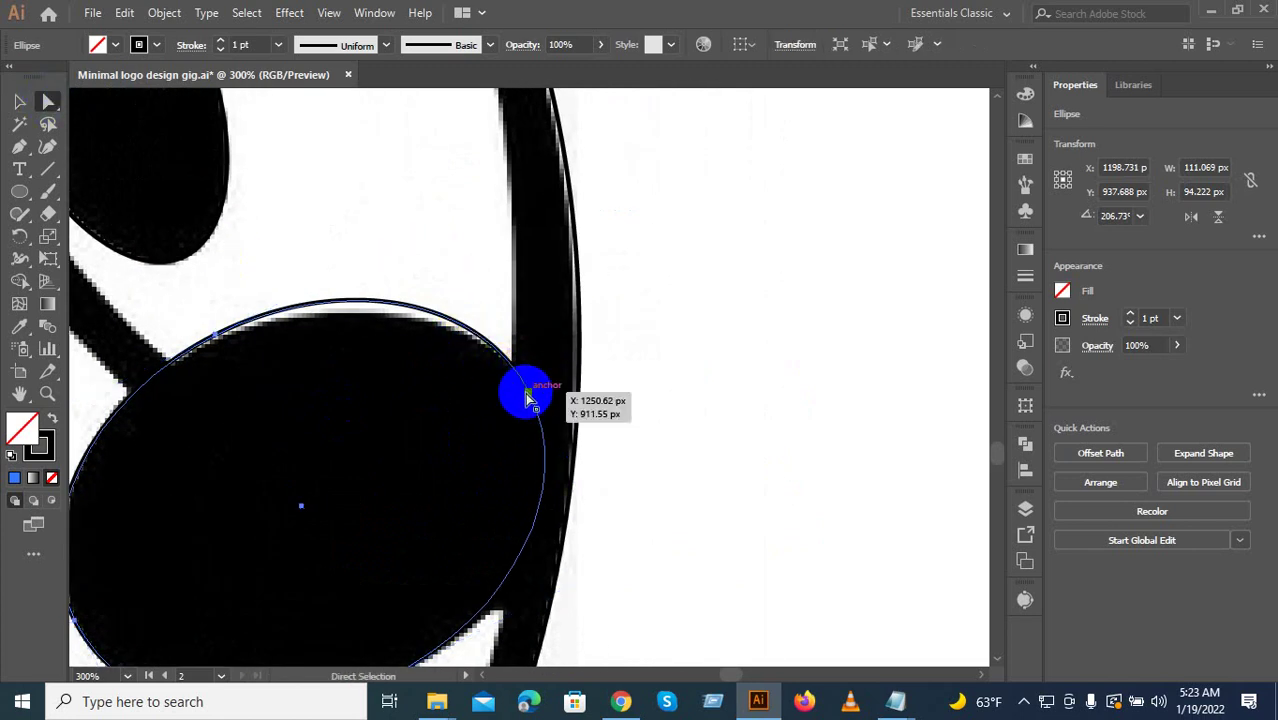
pyautogui.moveTo(529, 397); pyautogui.dragTo(550, 419)
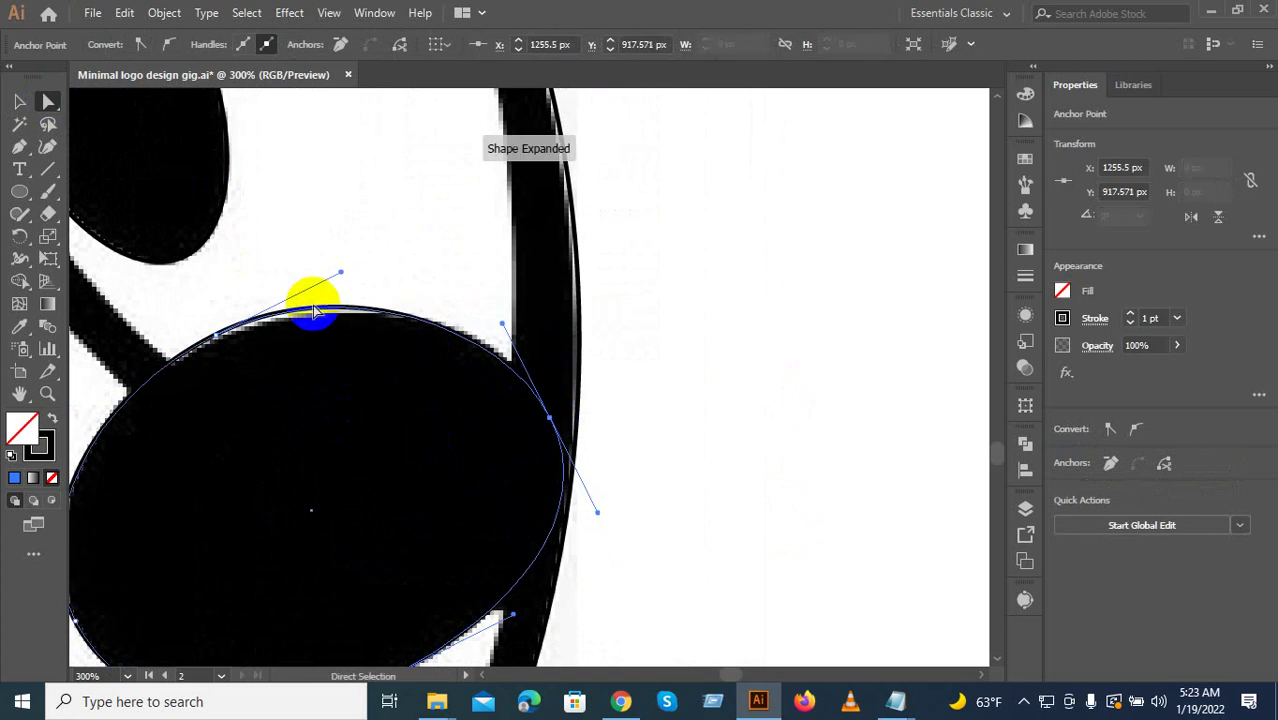
# Move the nose path's upper-left anchor onto the nose's edge at about X 1177.2, Y 900.2 px.
pyautogui.click(217, 338)
pyautogui.scroll(2, 216, 340)
pyautogui.moveTo(216, 340); pyautogui.dragTo(334, 320)
pyautogui.scroll(-2, 425, 362)
pyautogui.scroll(1, 357, 353)
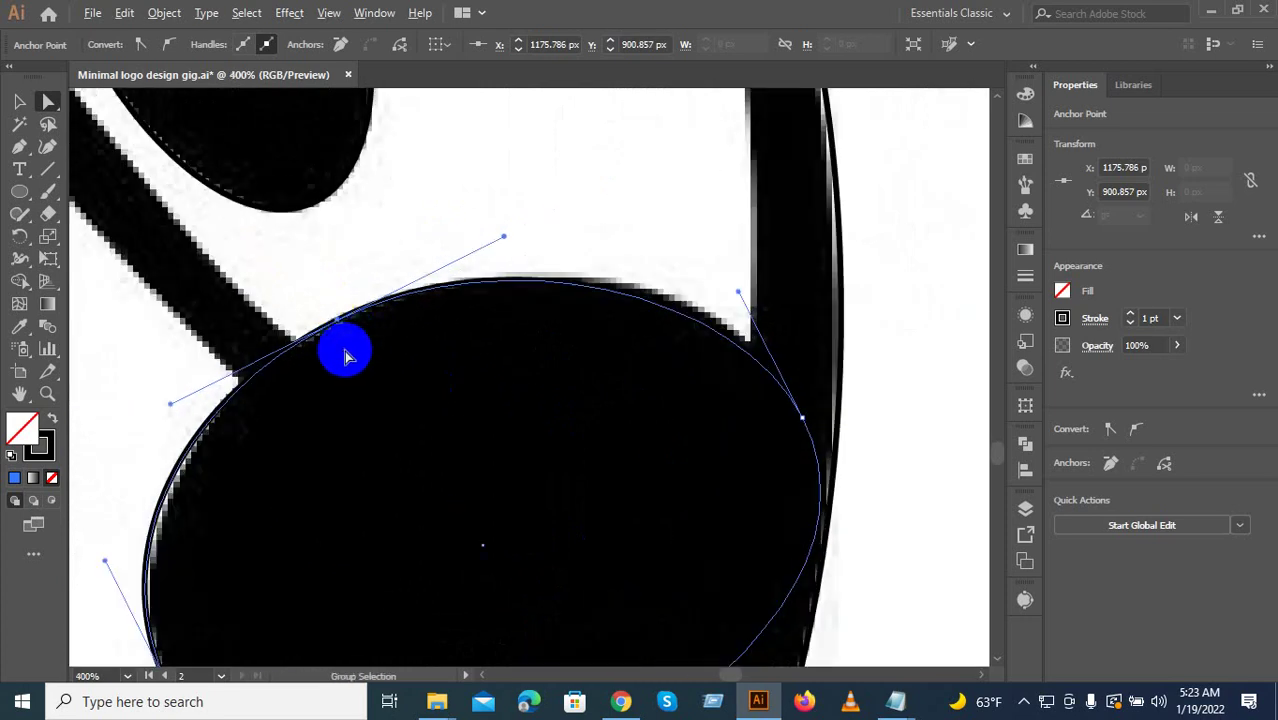
pyautogui.moveTo(341, 324); pyautogui.dragTo(347, 319)
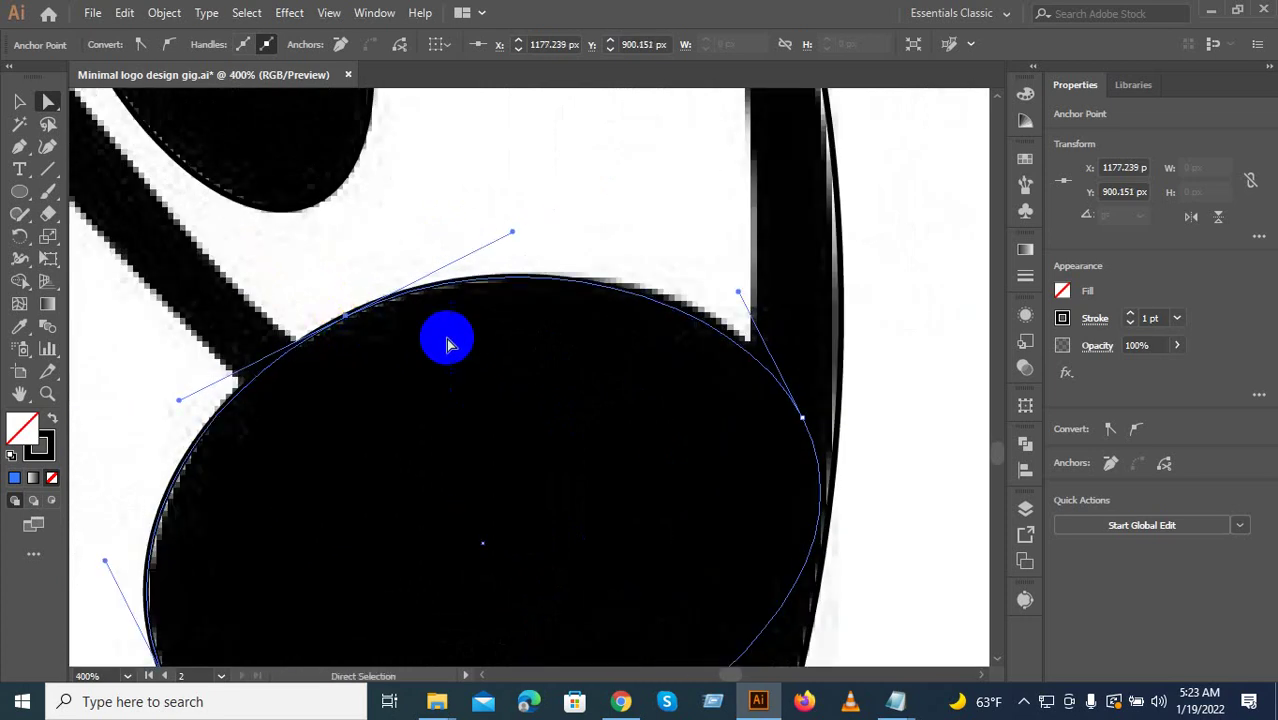
# Adjust the direction handles of the nose's upper-left and right anchors so the top curve follows the nose's edge.
pyautogui.moveTo(737, 292); pyautogui.dragTo(728, 265)
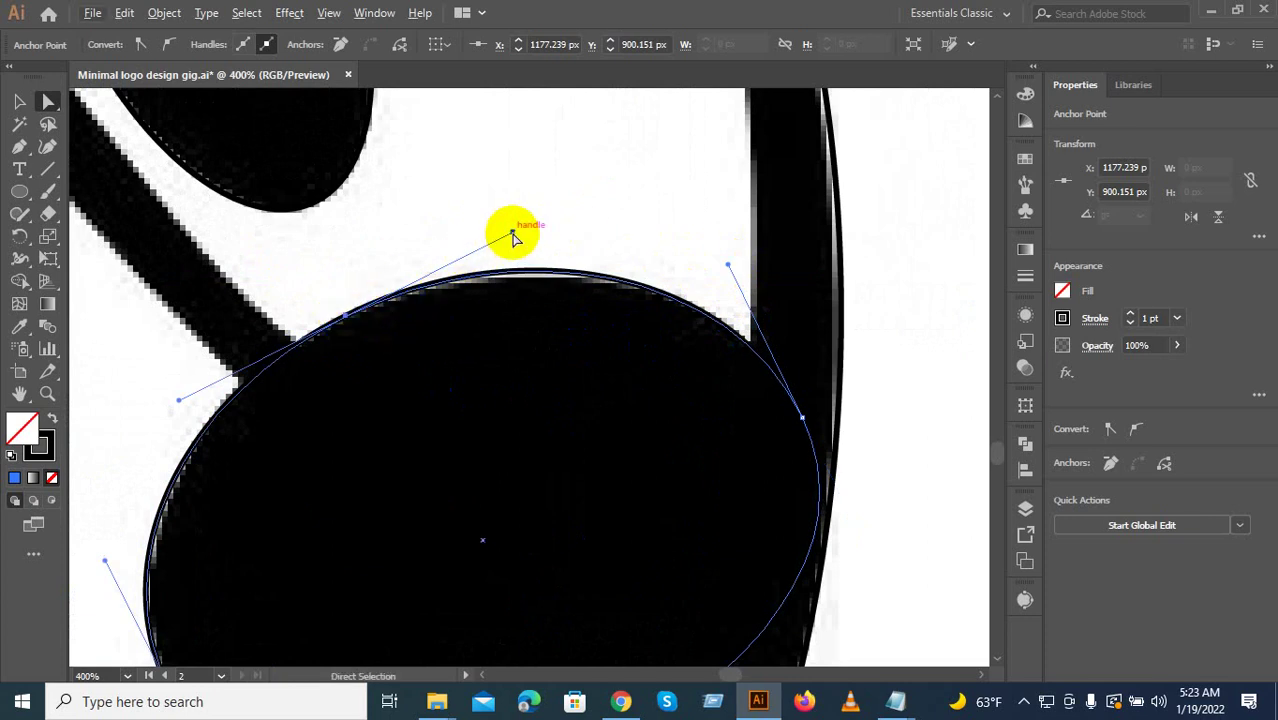
pyautogui.moveTo(511, 234); pyautogui.dragTo(494, 243)
pyautogui.click(750, 285)
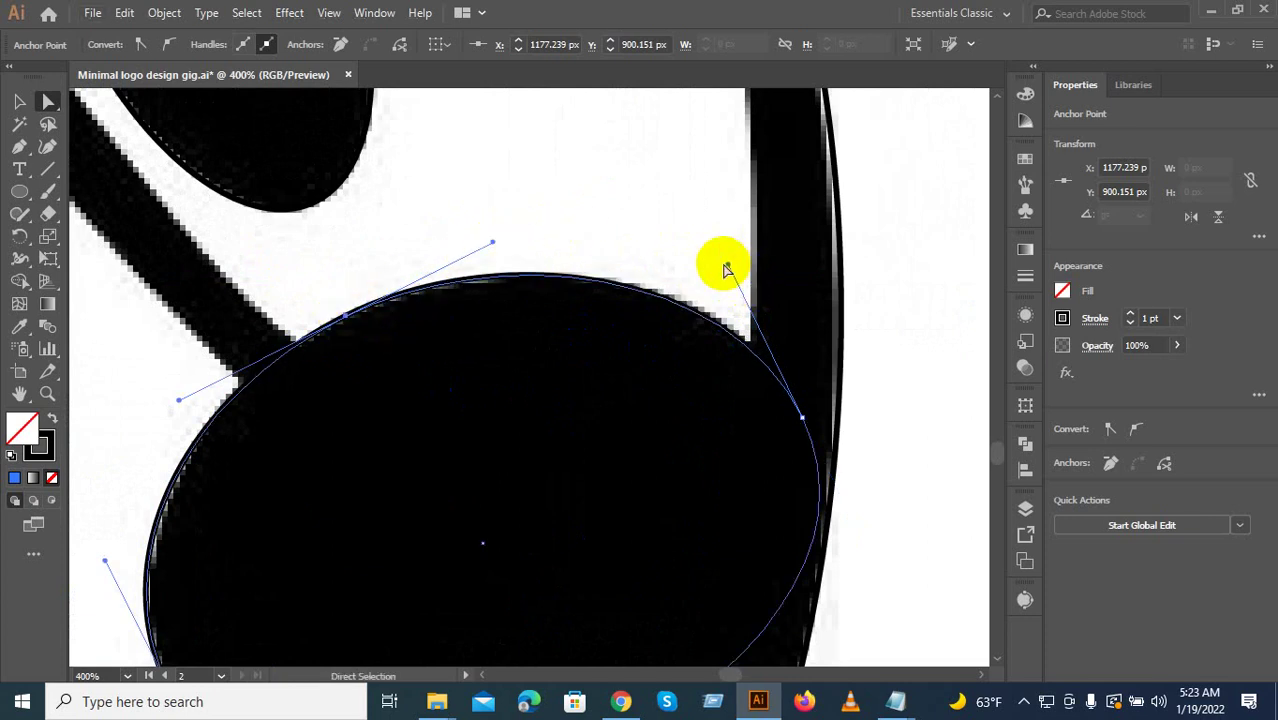
pyautogui.moveTo(728, 265); pyautogui.dragTo(740, 256)
# Shorten the upper direction handle of the nose's lower-left anchor slightly to fit the left edge.
pyautogui.press('space')
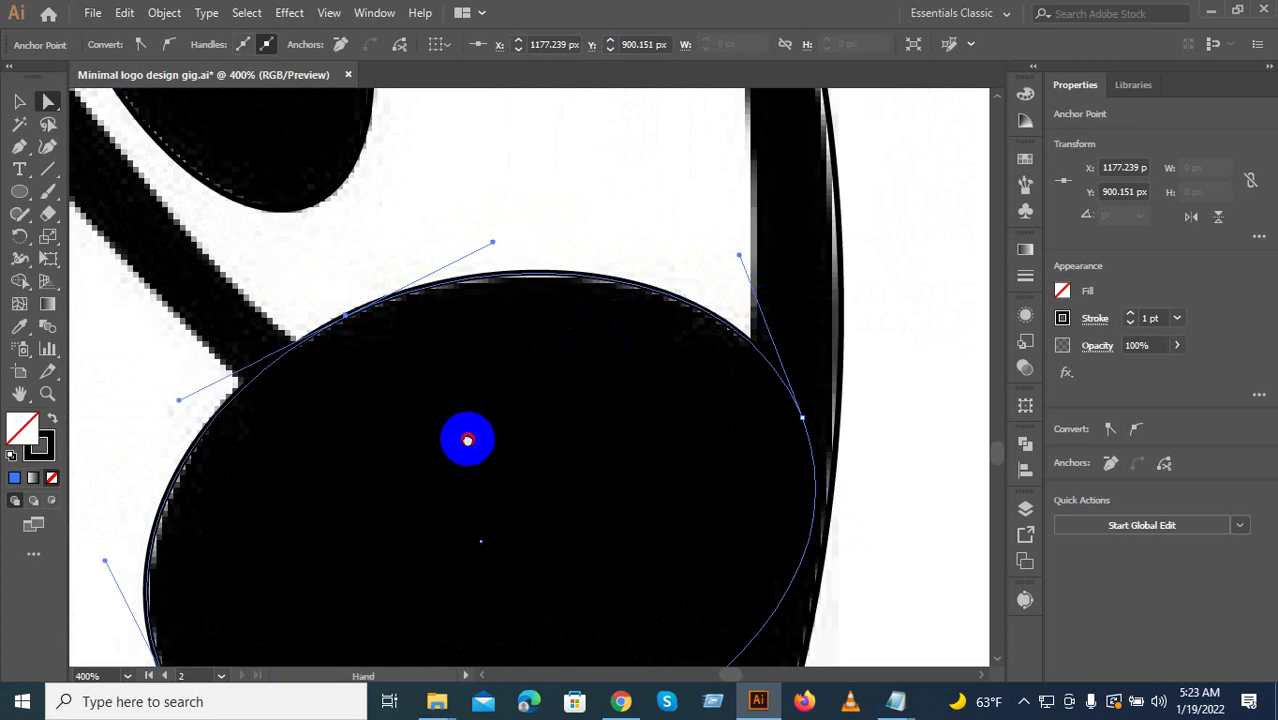
pyautogui.moveTo(468, 439); pyautogui.dragTo(684, 232)
pyautogui.click(389, 474)
pyautogui.click(386, 484)
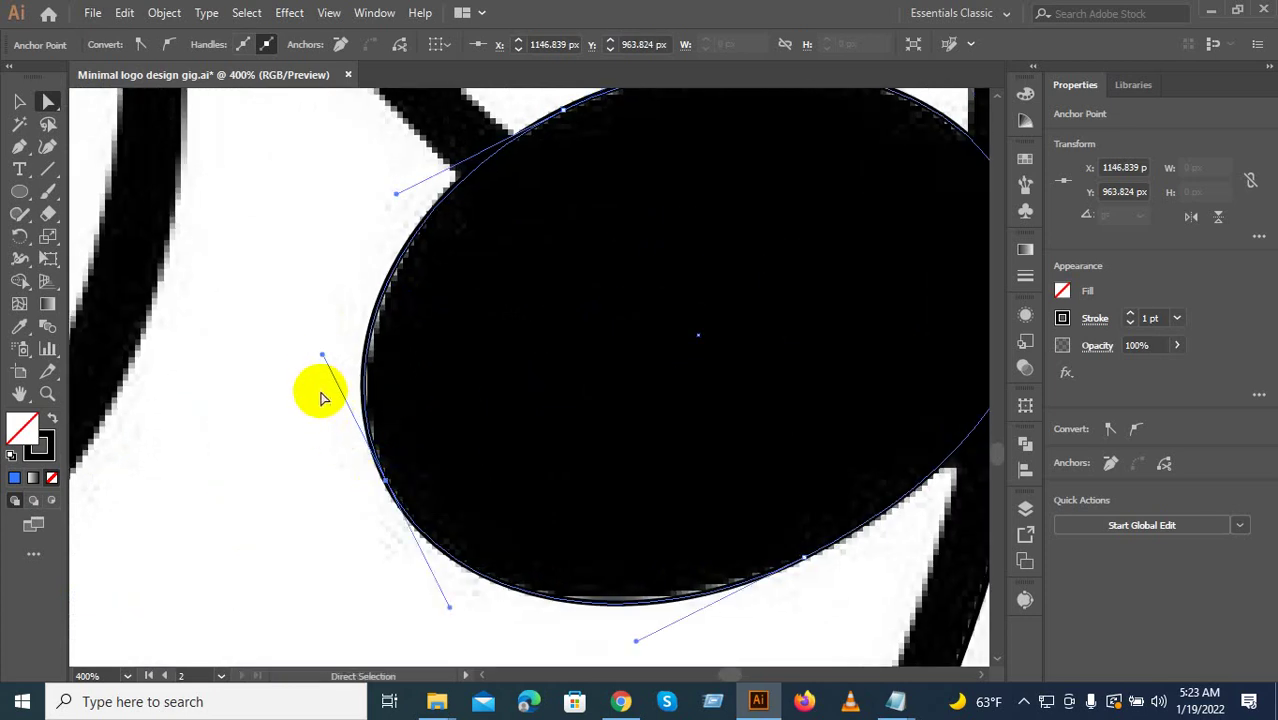
pyautogui.moveTo(324, 359); pyautogui.dragTo(329, 366)
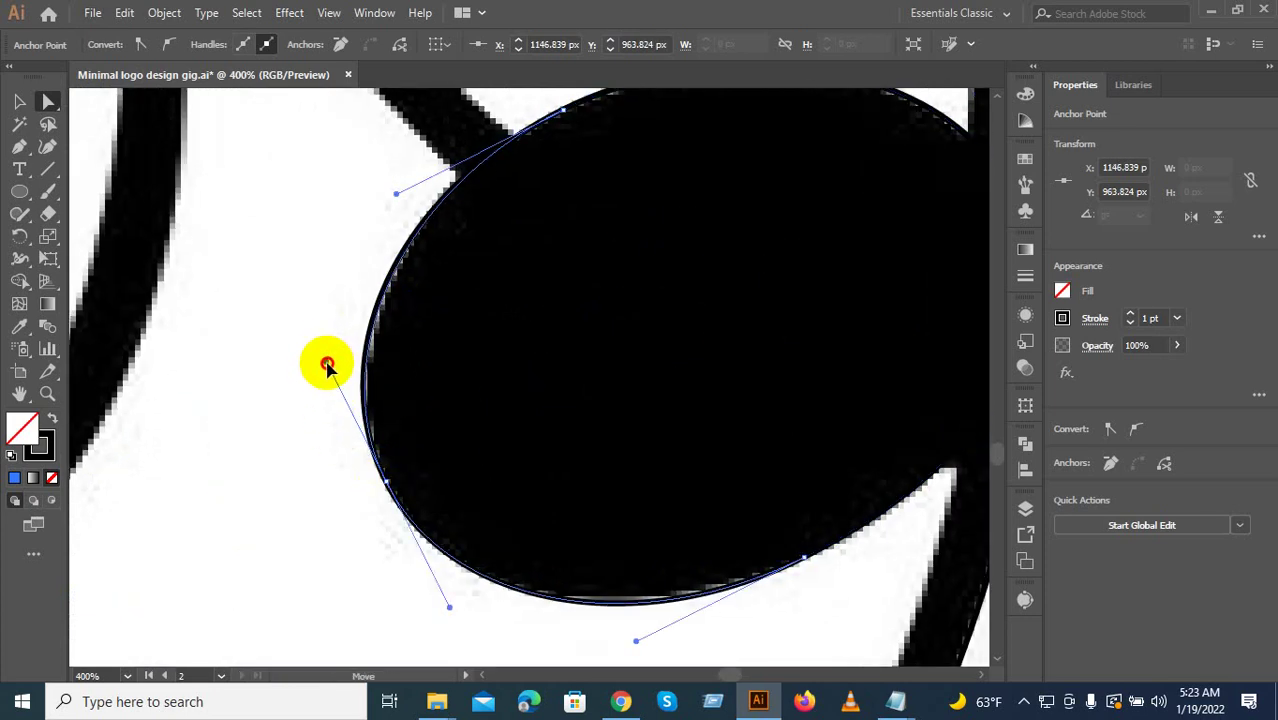
pyautogui.scroll(-3, 277, 400)
pyautogui.moveTo(271, 424); pyautogui.dragTo(502, 414)
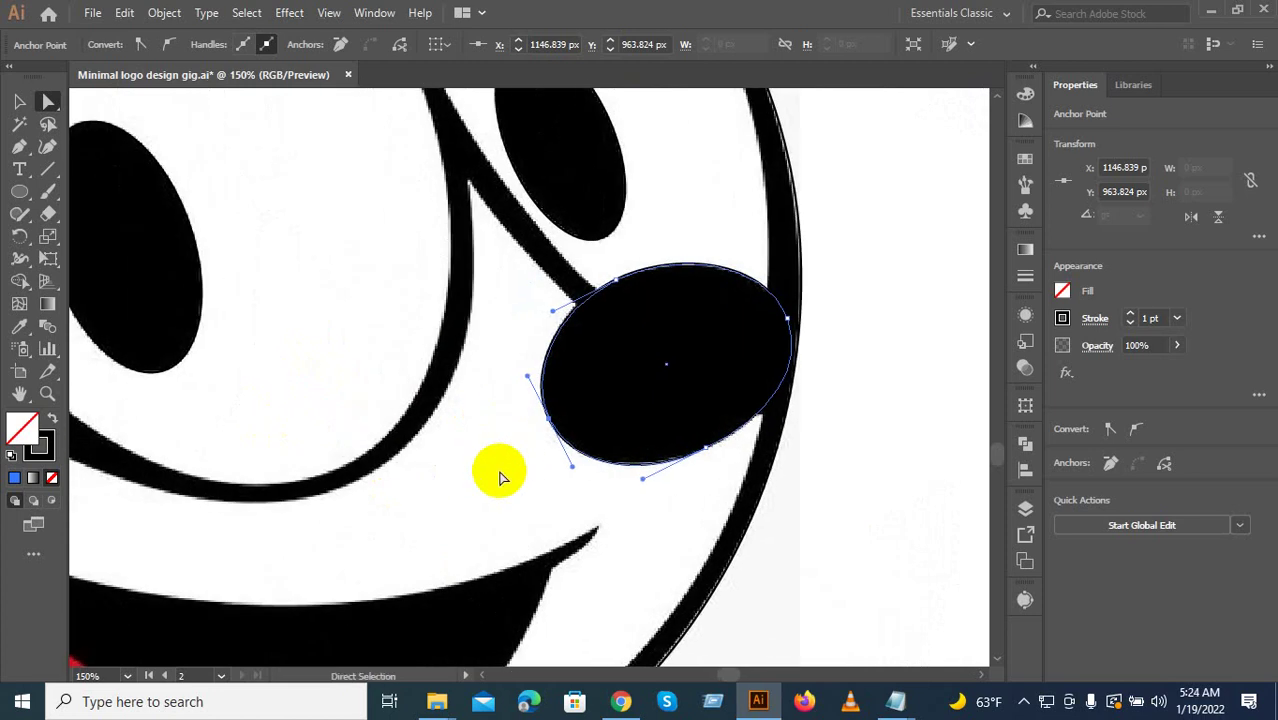
pyautogui.scroll(-2, 502, 477)
pyautogui.moveTo(473, 511); pyautogui.dragTo(506, 521)
pyautogui.moveTo(328, 579); pyautogui.dragTo(422, 422)
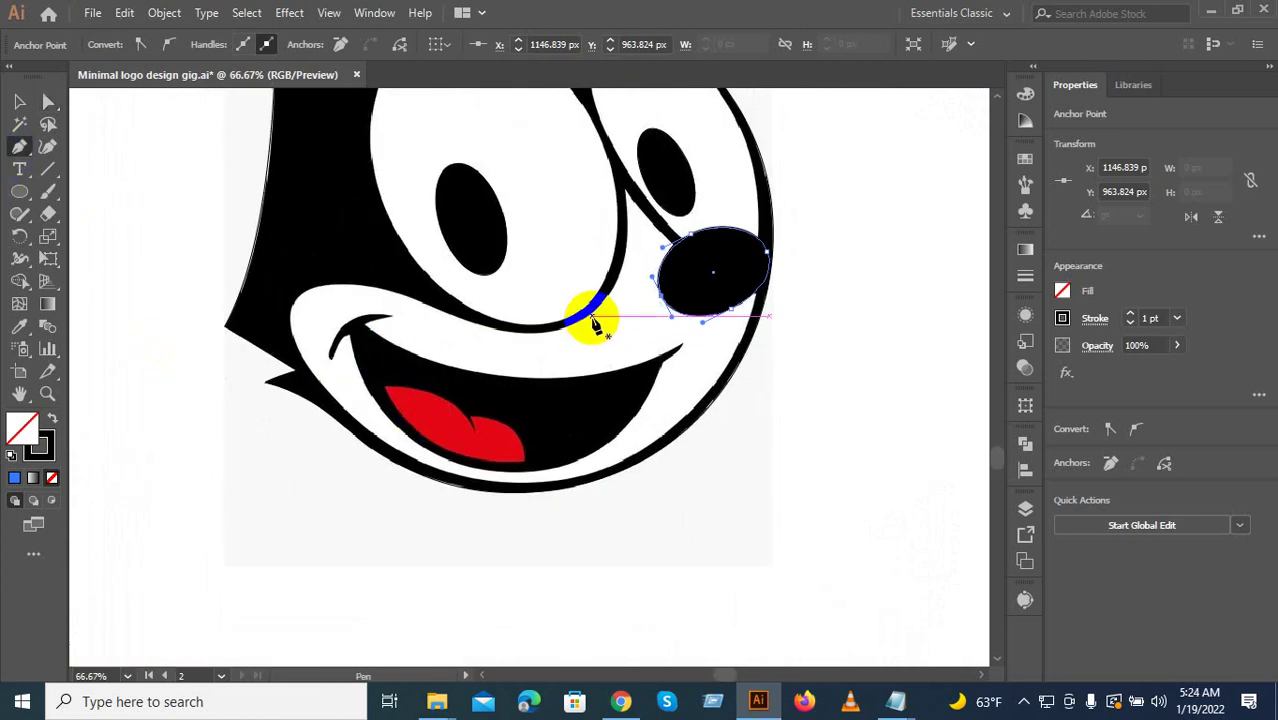
pyautogui.scroll(1, 498, 408)
pyautogui.scroll(2, 605, 365)
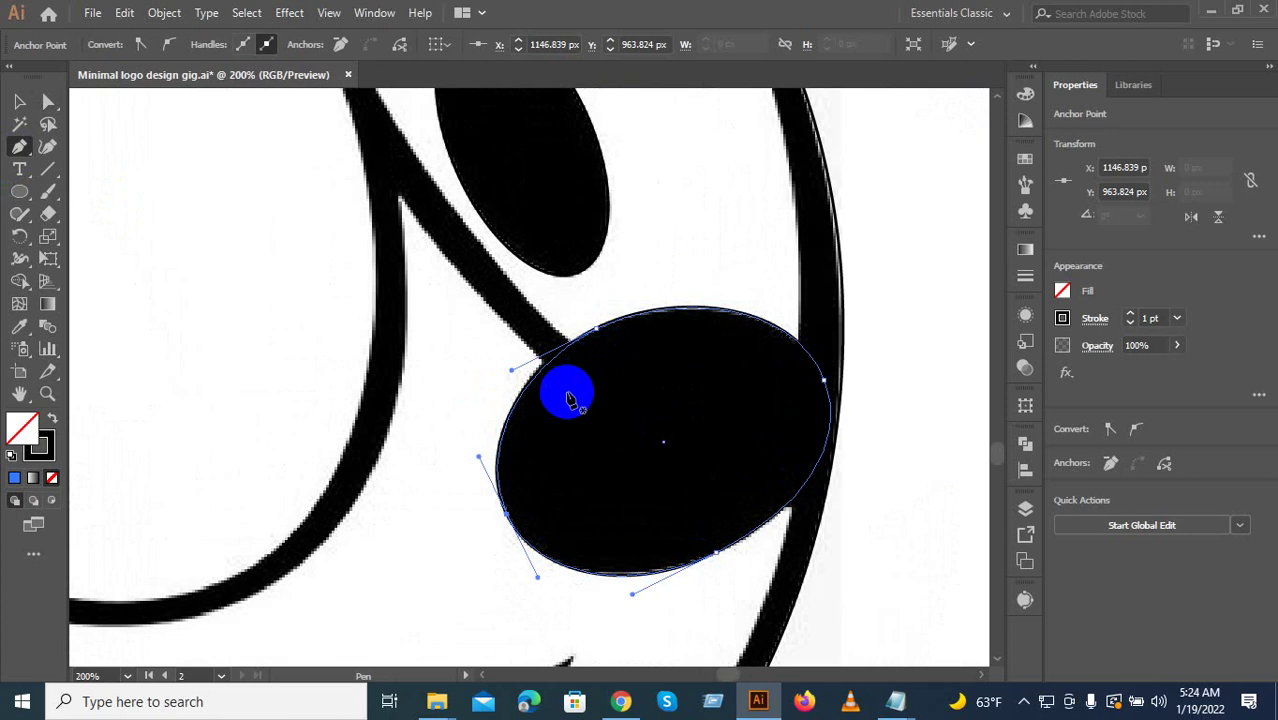
pyautogui.click(566, 395)
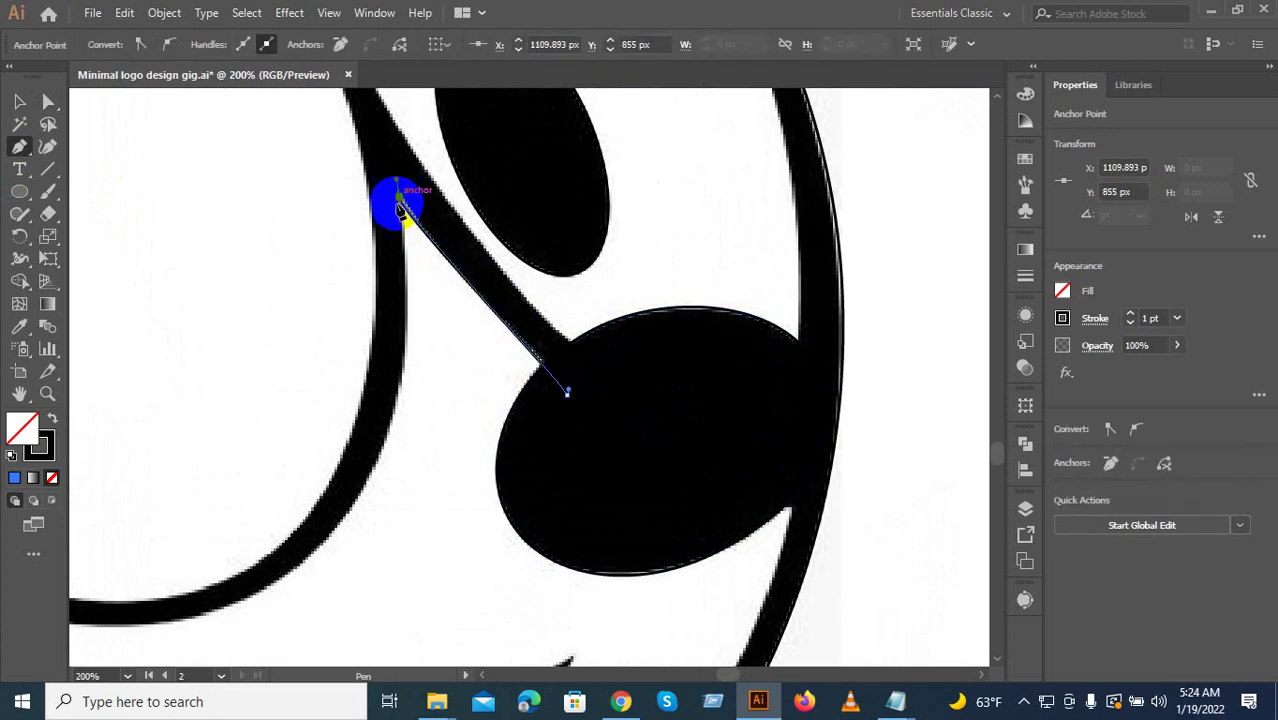
pyautogui.scroll(2, 402, 200)
pyautogui.moveTo(373, 241); pyautogui.dragTo(294, 291)
pyautogui.hotkey('ctrl', 'z')
pyautogui.moveTo(573, 573); pyautogui.dragTo(527, 460)
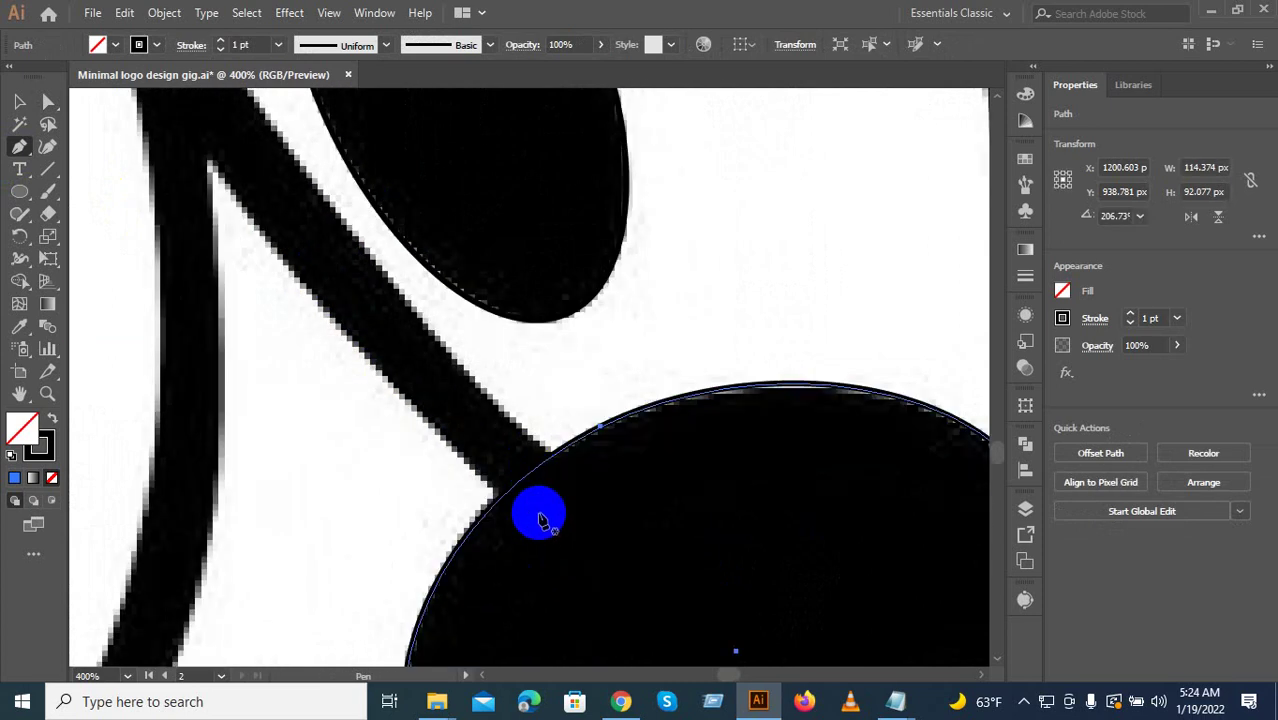
pyautogui.click(539, 513)
pyautogui.scroll(-1, 400, 360)
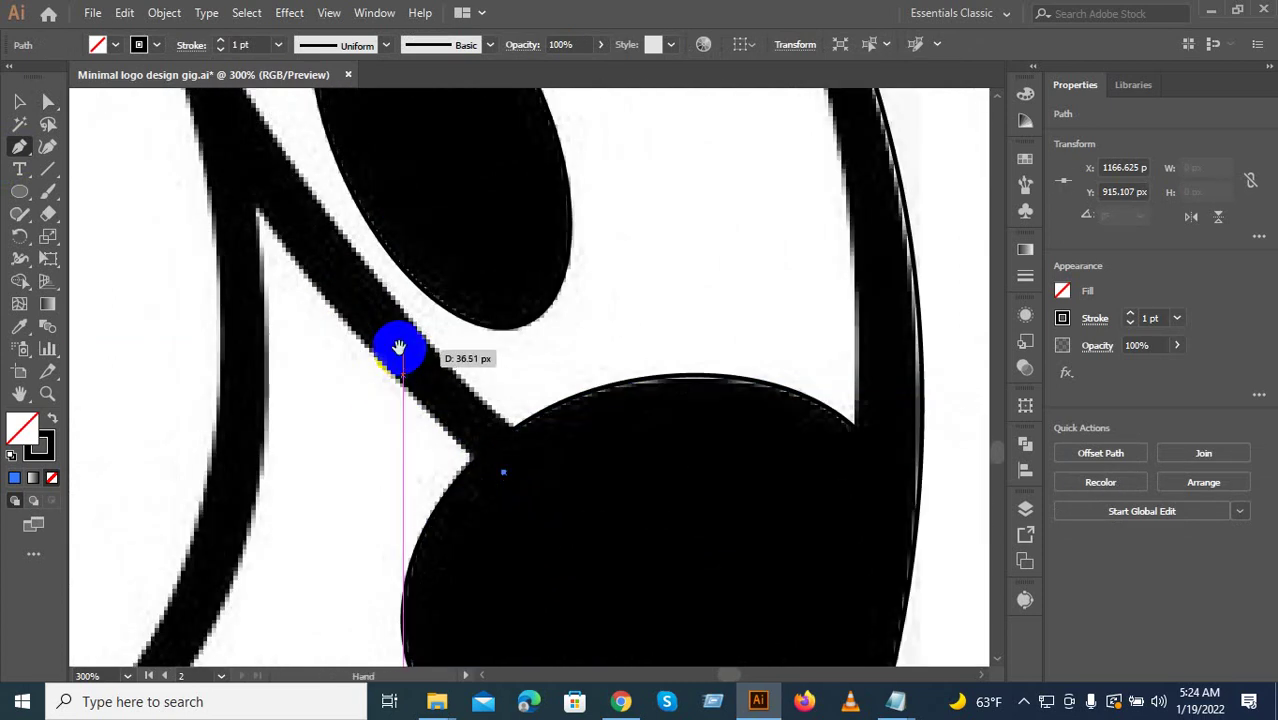
pyautogui.scroll(2, 372, 334)
pyautogui.hscroll(-1, 372, 334)
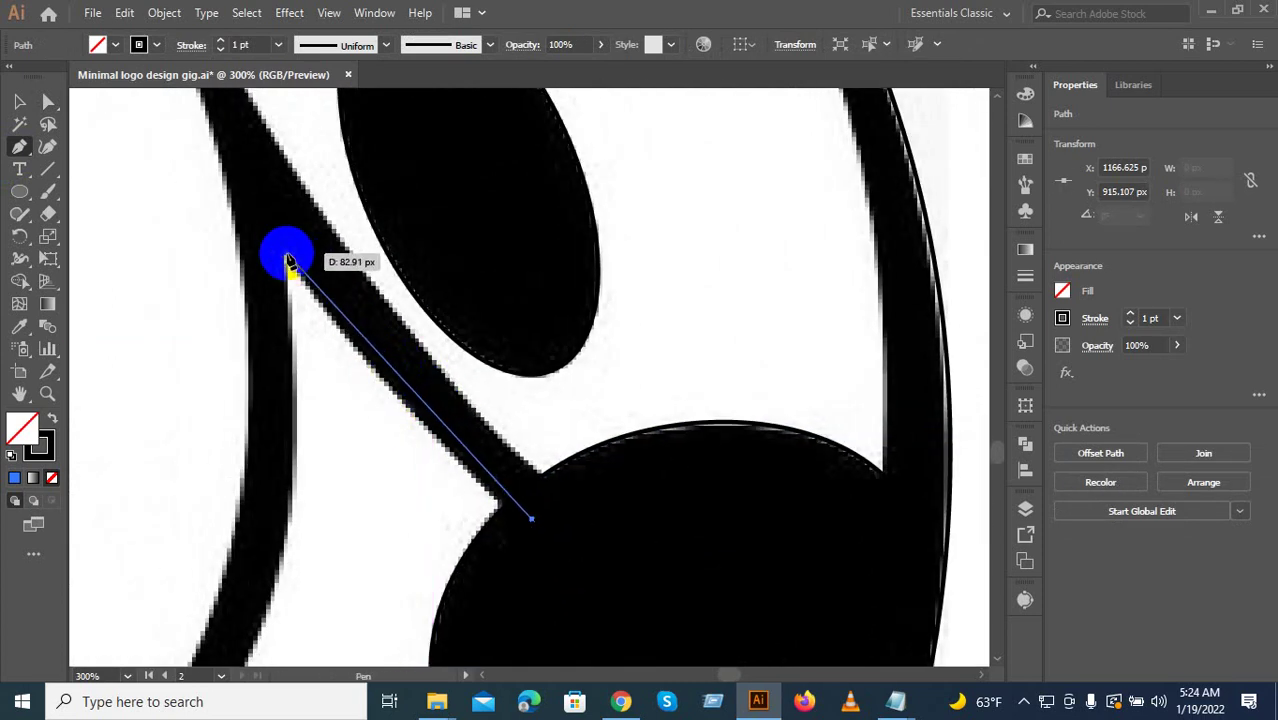
pyautogui.moveTo(287, 252); pyautogui.dragTo(228, 140)
pyautogui.hotkey('ctrl', 'z')
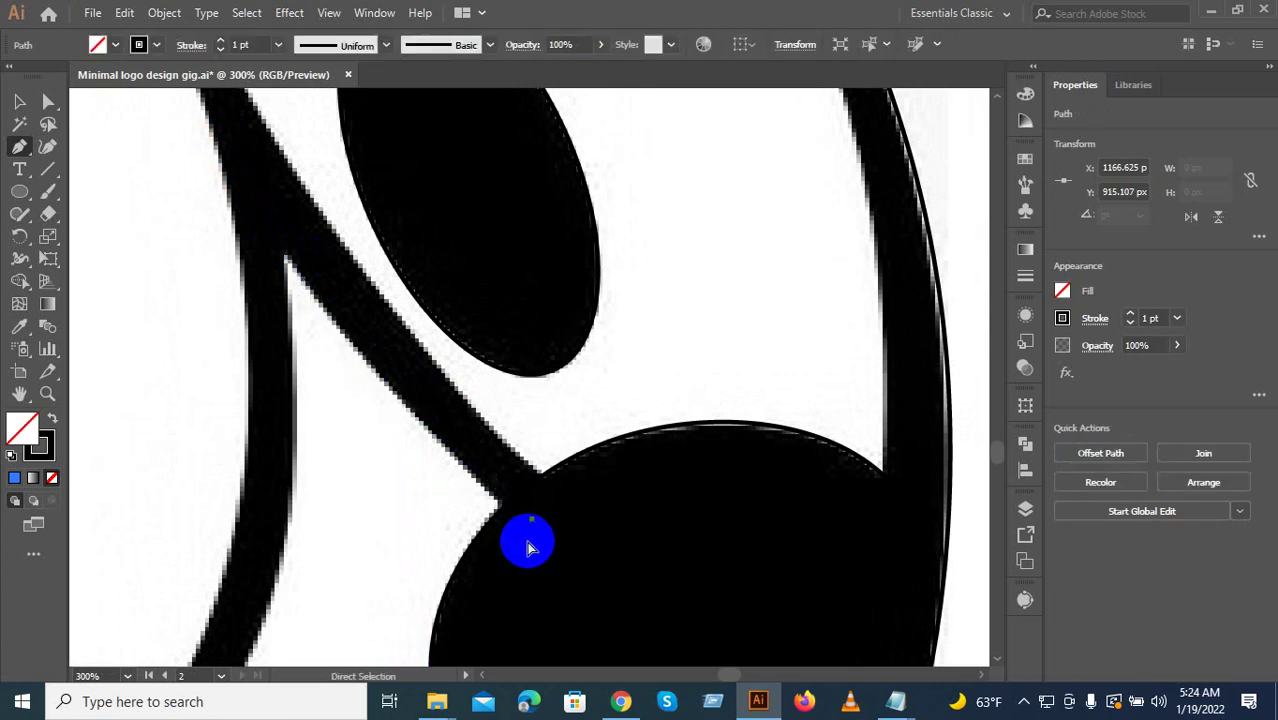
pyautogui.hotkey('ctrl', 'z')
# Start a Pen path inside the nose at X 1167, Y 918 px and trace the line's lower edge to a corner at about X 1110, Y 854.6 px.
pyautogui.click(534, 534)
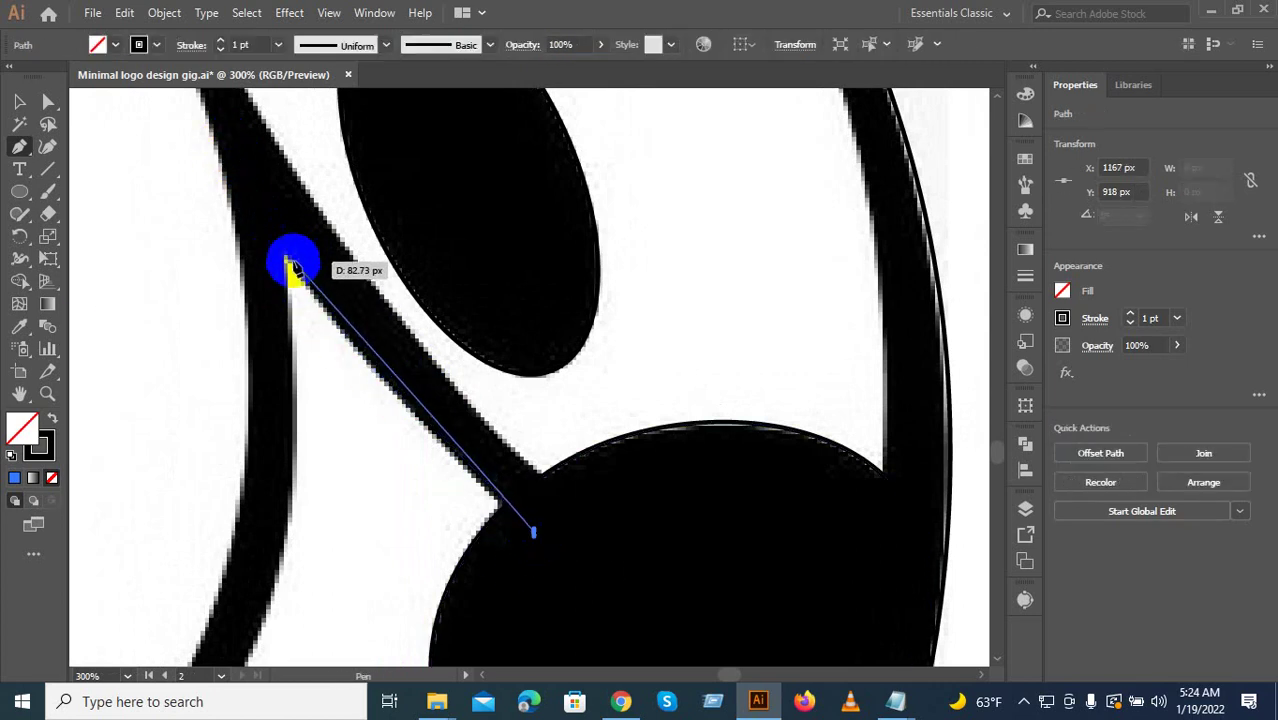
pyautogui.moveTo(285, 257); pyautogui.dragTo(258, 202)
pyautogui.hotkey('ctrl', 'z')
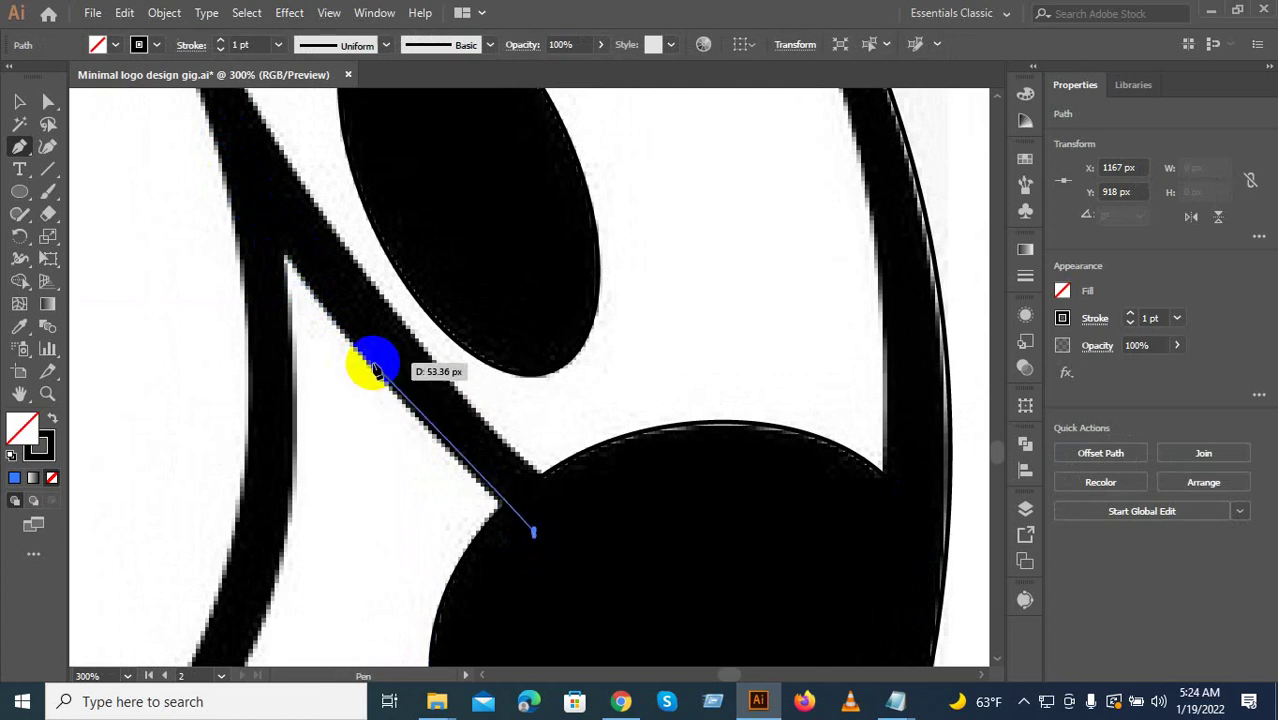
pyautogui.moveTo(395, 407); pyautogui.dragTo(318, 304)
pyautogui.click(285, 257)
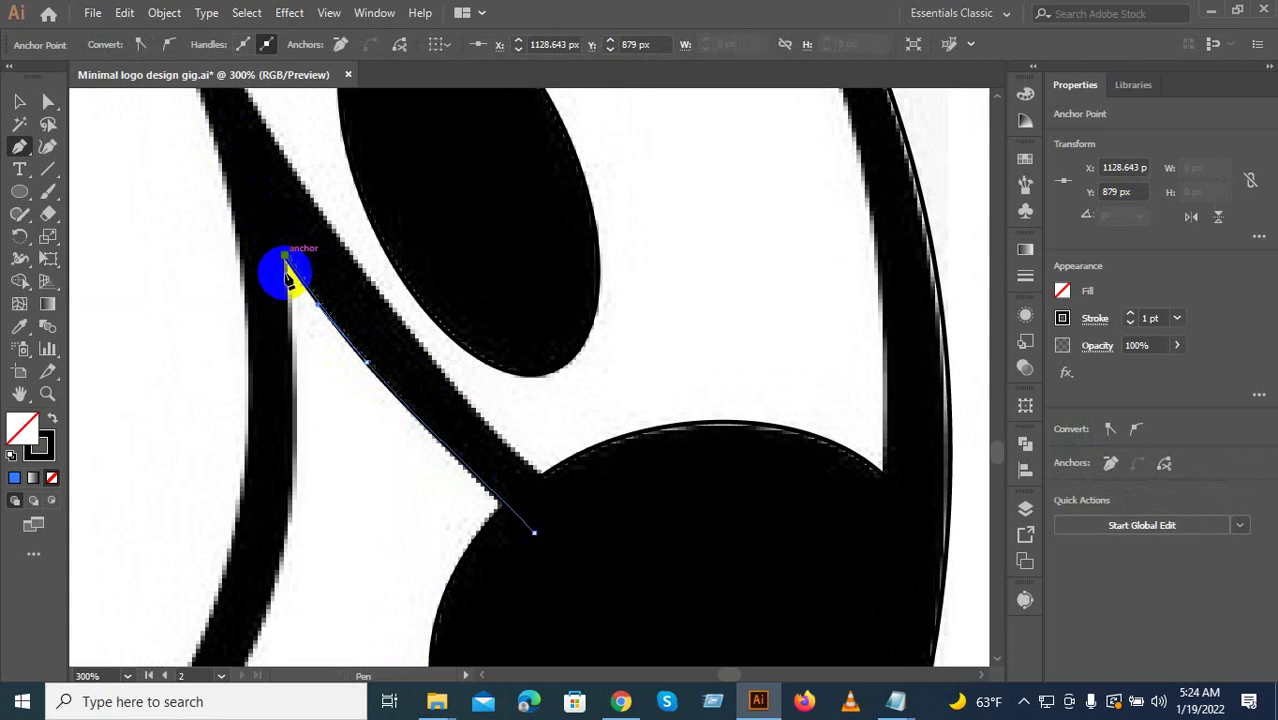
# Extend the path along the outer edge of the line around the left eye with a smooth anchor at about X 1071, Y 984.8 px.
pyautogui.scroll(-1, 322, 415)
pyautogui.moveTo(340, 445); pyautogui.dragTo(513, 449)
pyautogui.hotkey('ctrl', 'z')
pyautogui.scroll(-1, 438, 494)
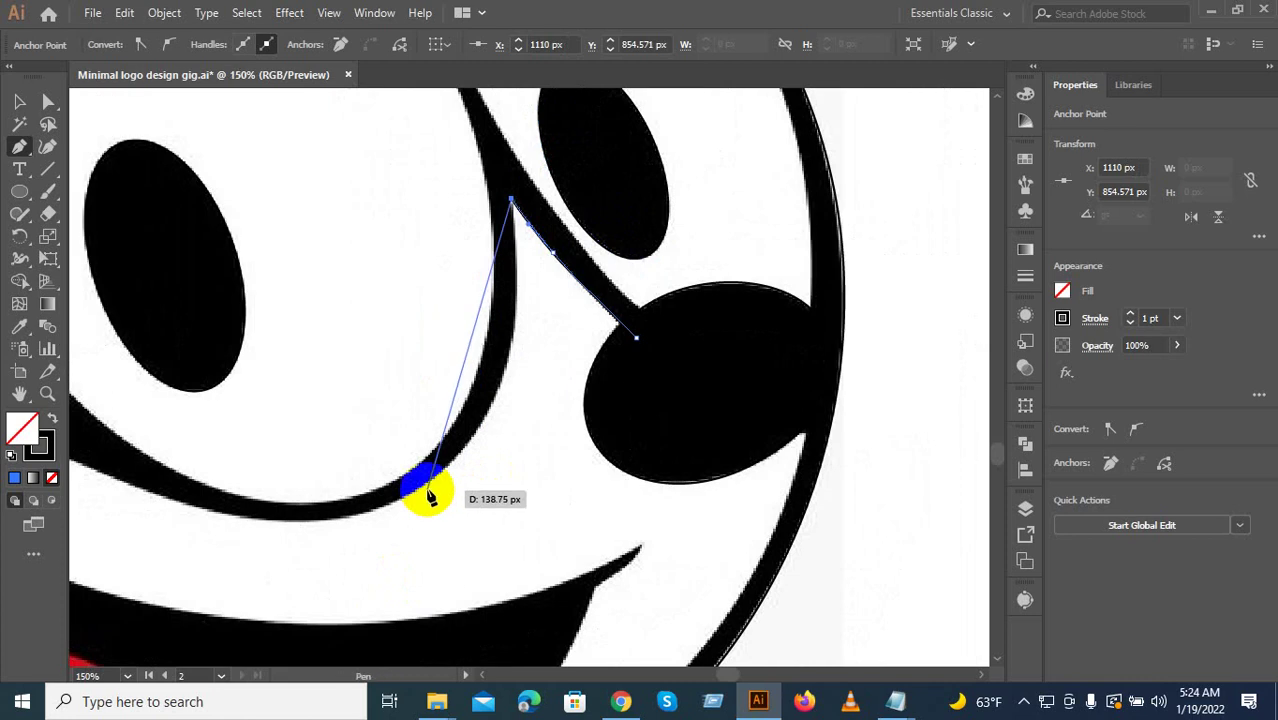
pyautogui.moveTo(426, 487); pyautogui.dragTo(294, 588)
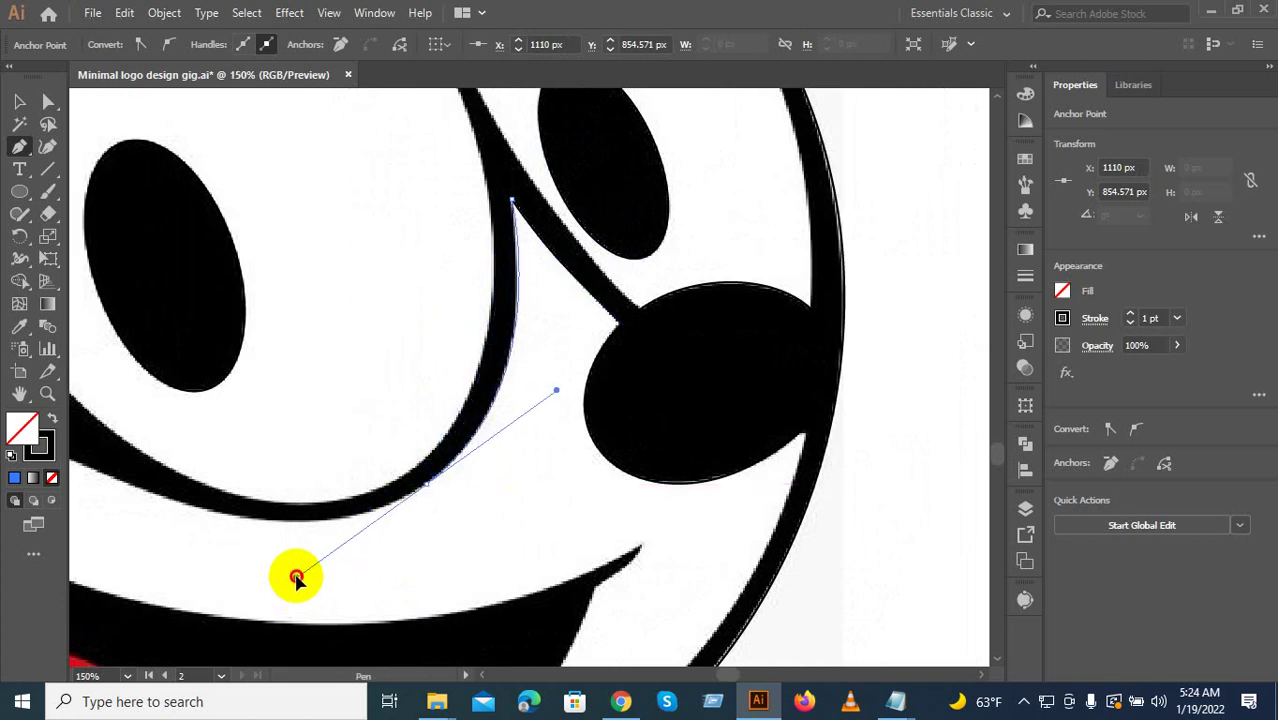
pyautogui.moveTo(299, 572); pyautogui.dragTo(299, 571)
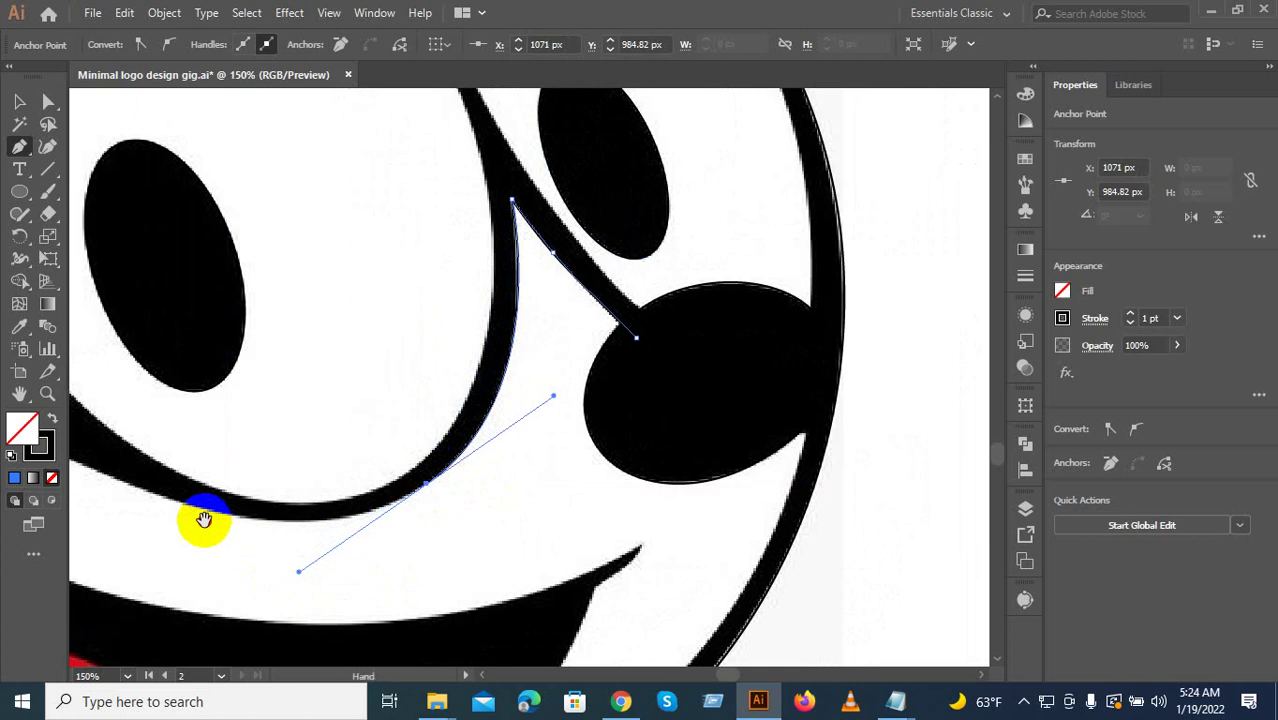
# Try to trace the muzzle's upper edge and rounded left end from a smooth anchor at about X 877.7, Y 961.3 px.
pyautogui.moveTo(203, 519); pyautogui.dragTo(667, 533)
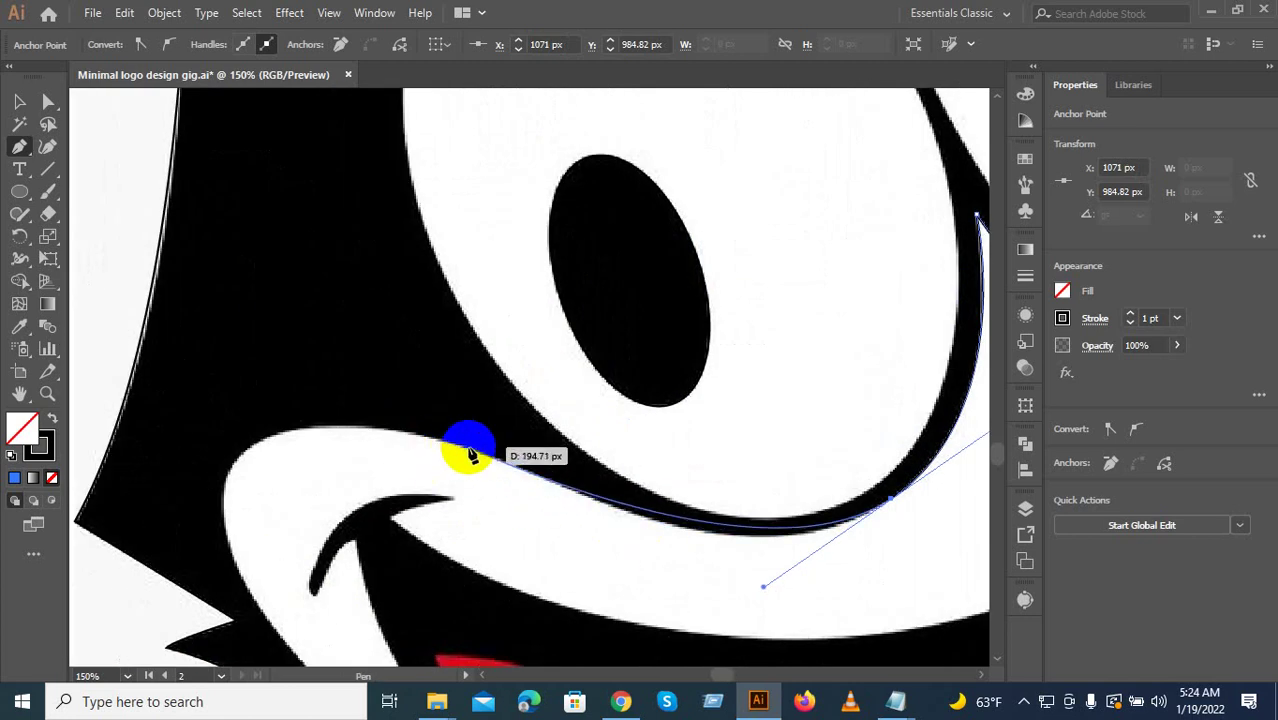
pyautogui.click(468, 449)
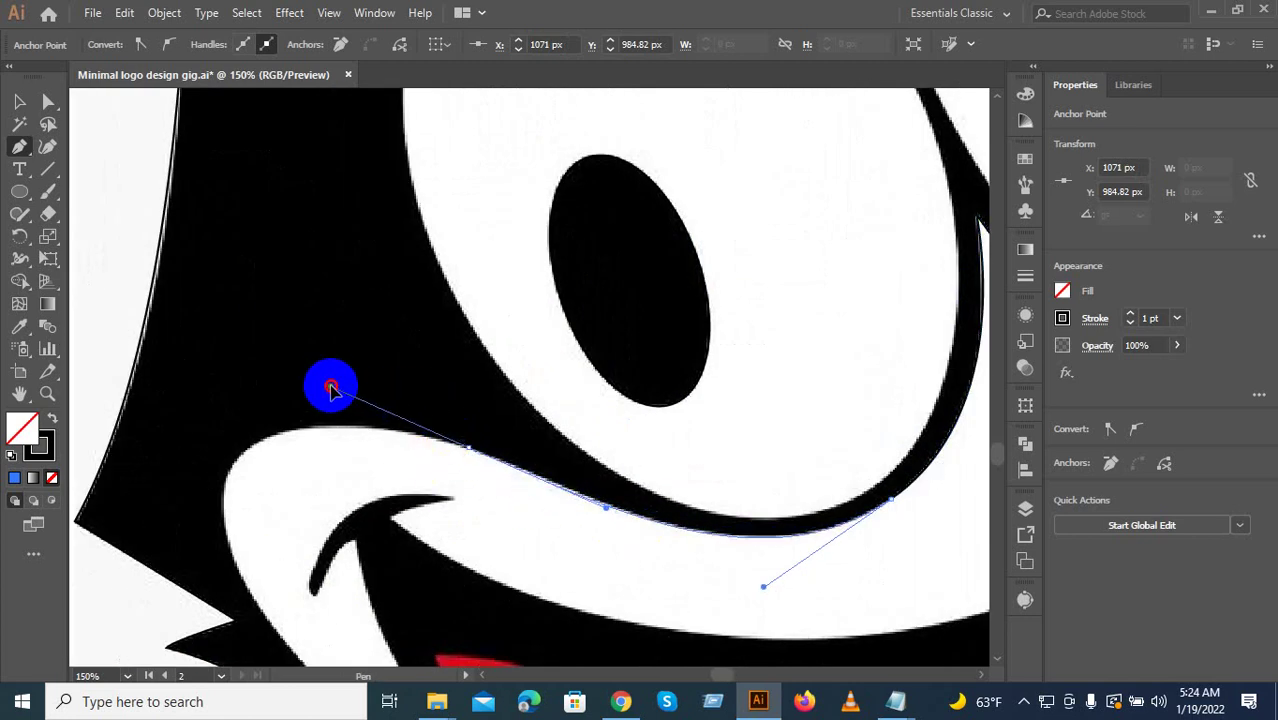
pyautogui.moveTo(331, 387); pyautogui.dragTo(331, 386)
pyautogui.moveTo(240, 520); pyautogui.dragTo(252, 385)
pyautogui.hotkey('ctrl', 'z')
pyautogui.scroll(1, 285, 341)
pyautogui.moveTo(311, 327); pyautogui.dragTo(239, 412)
pyautogui.scroll(1, 266, 379)
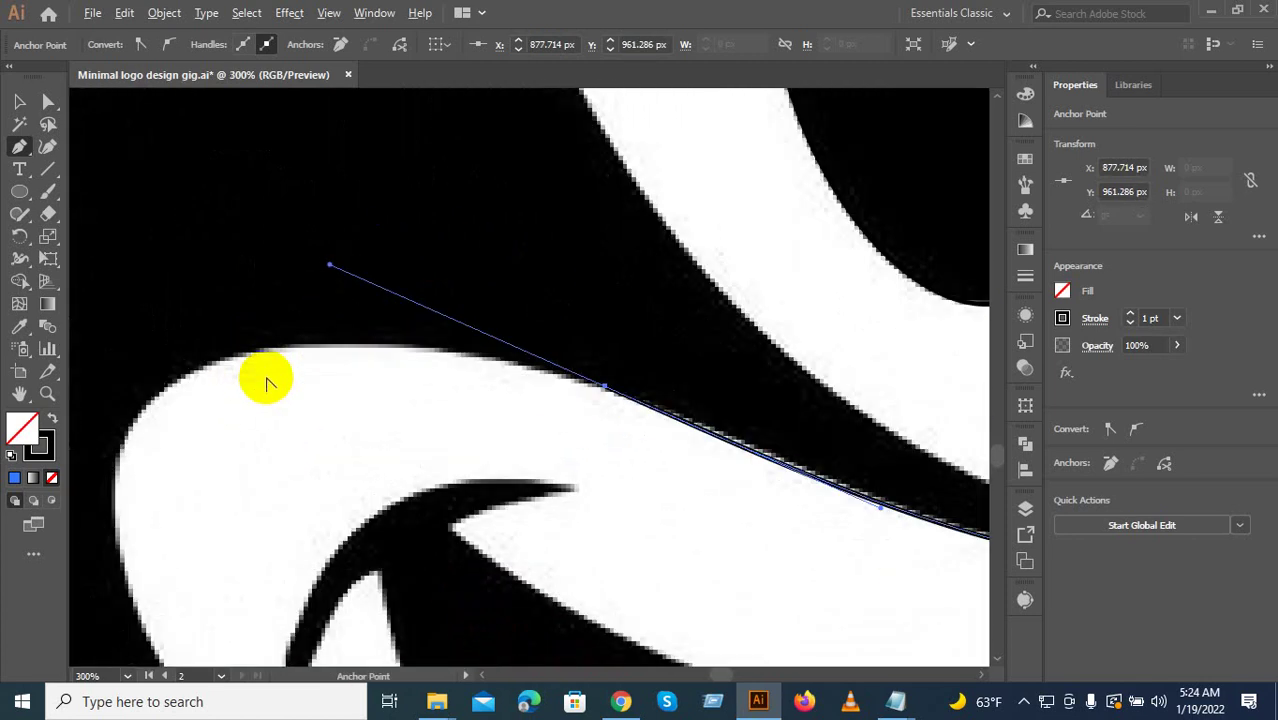
pyautogui.moveTo(330, 265); pyautogui.dragTo(464, 319)
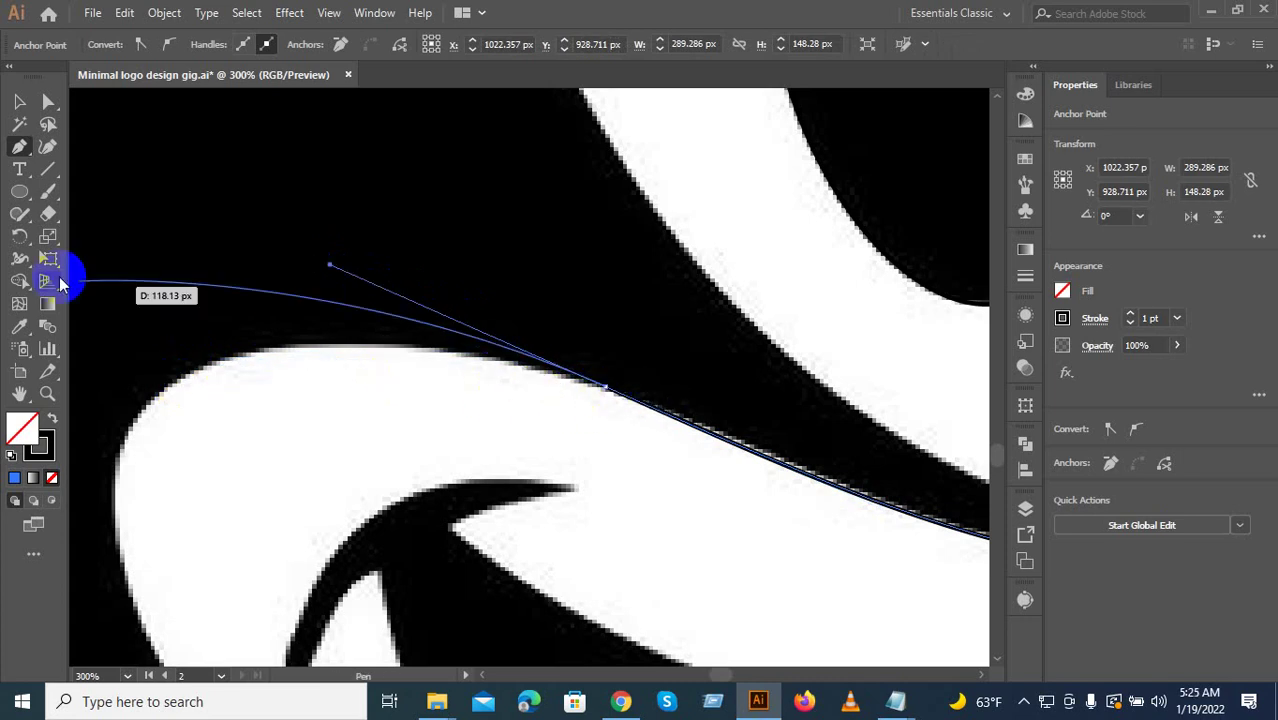
pyautogui.hotkey('ctrl', '-')
pyautogui.hotkey('ctrl', '-')
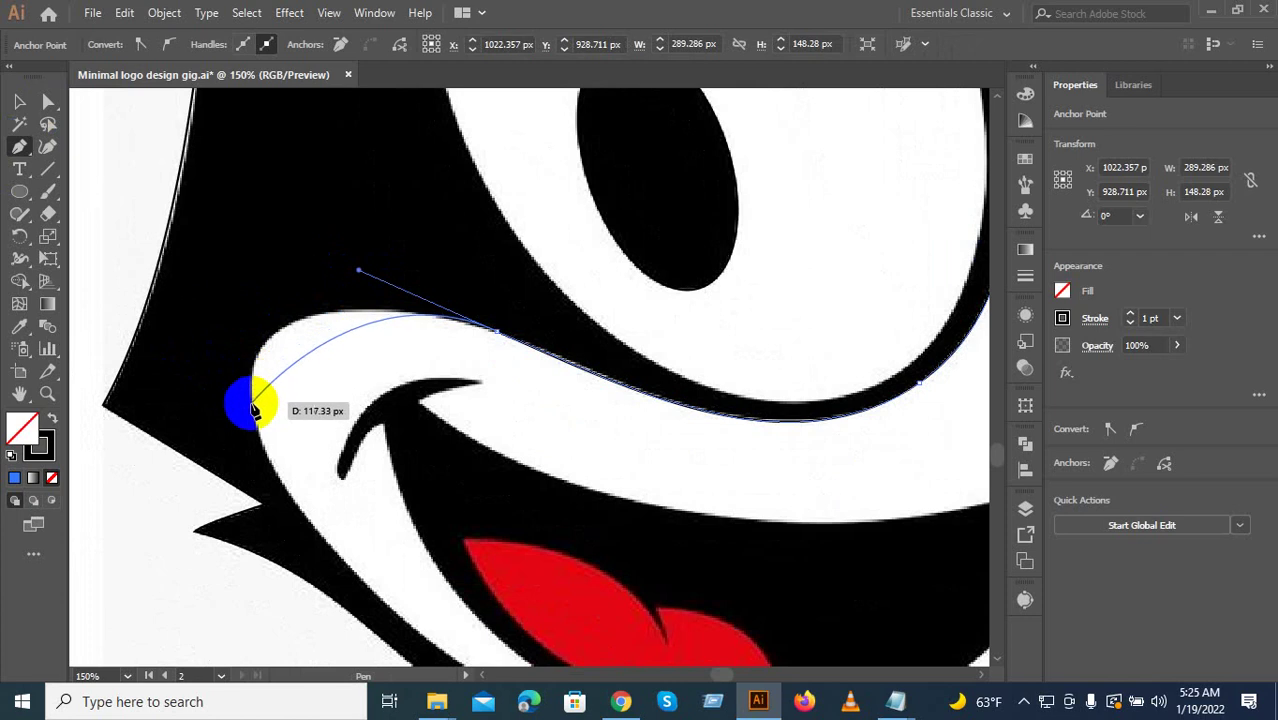
pyautogui.moveTo(260, 437); pyautogui.dragTo(308, 535)
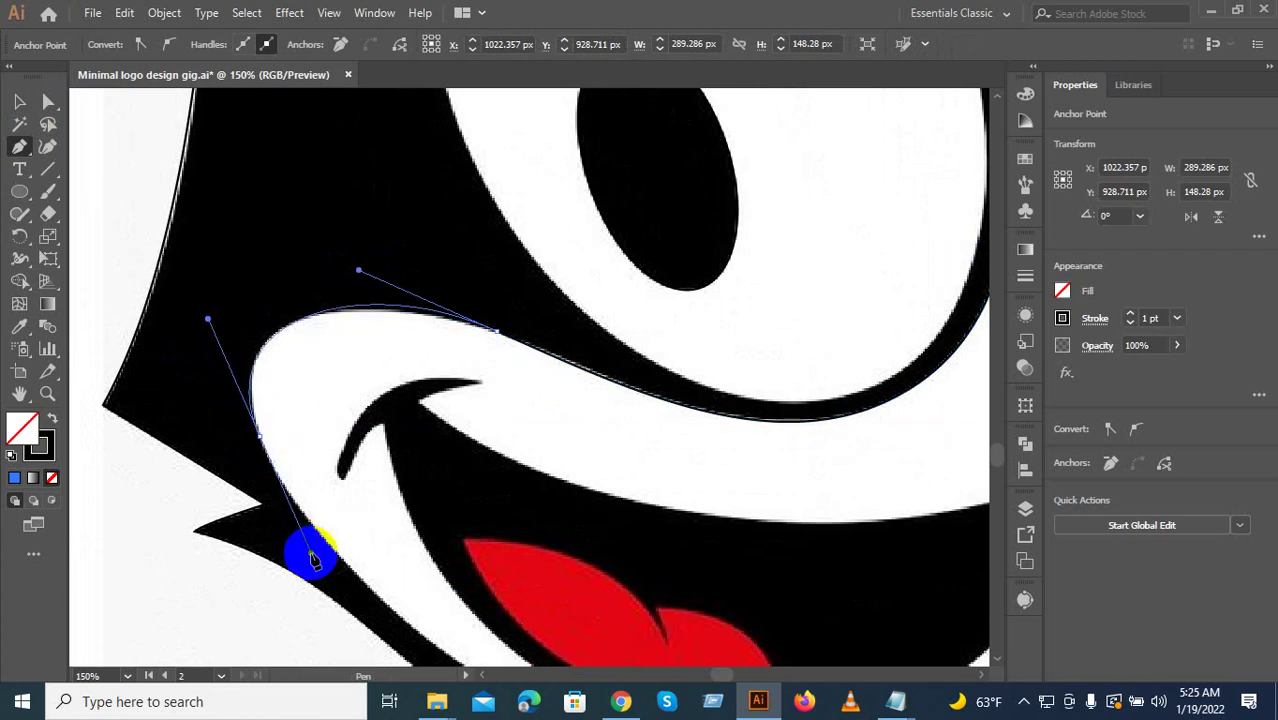
pyautogui.hotkey('ctrl', 'z')
pyautogui.keyDown('ctrl'); pyautogui.click(288, 335); pyautogui.keyUp('ctrl')
pyautogui.hotkey('ctrl', 'z')
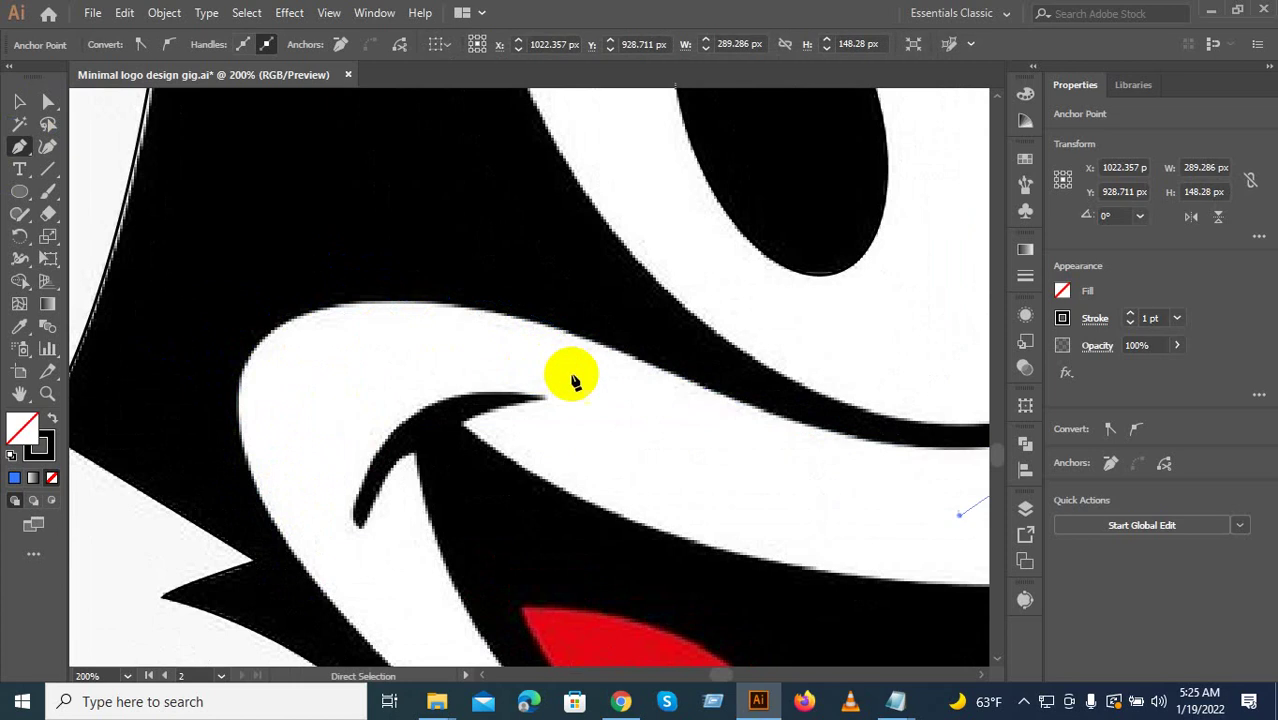
# Trace the muzzle's upper edge with smooth anchors at about X 905.8, Y 972.6 px and X 775.9, Y 962.4 px.
pyautogui.moveTo(623, 397); pyautogui.dragTo(283, 348)
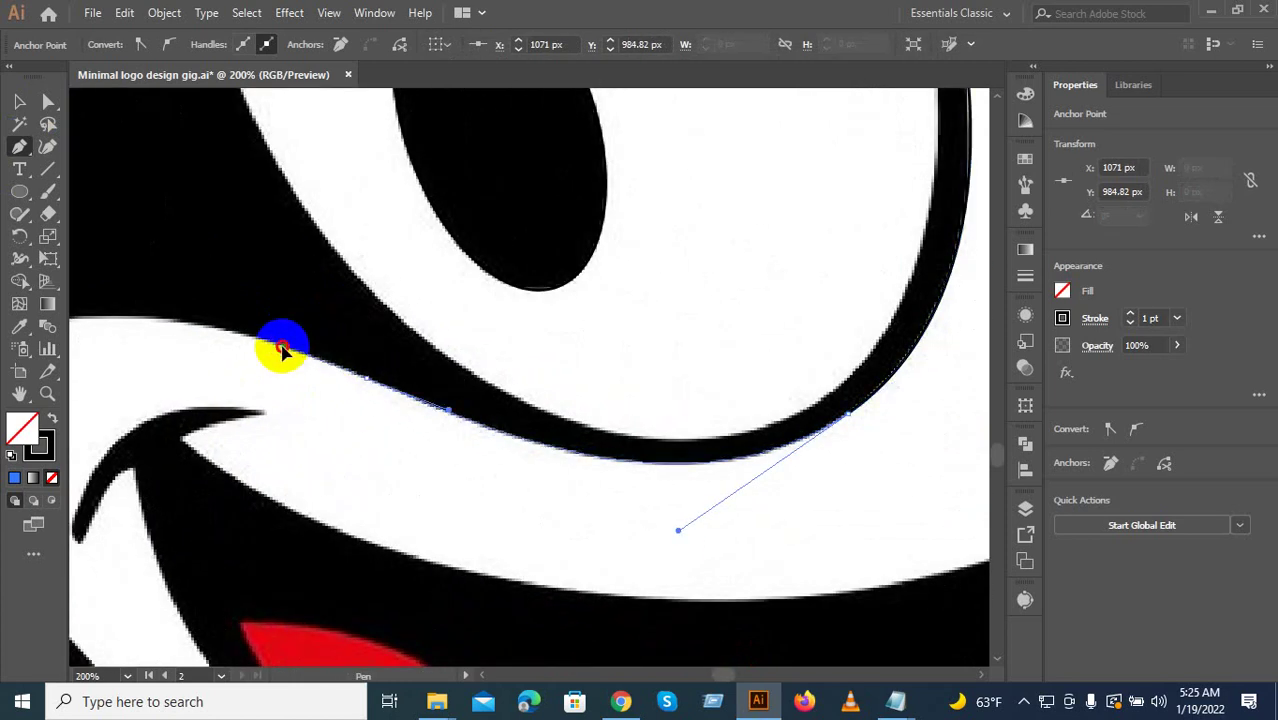
pyautogui.hscroll(-4, 171, 357)
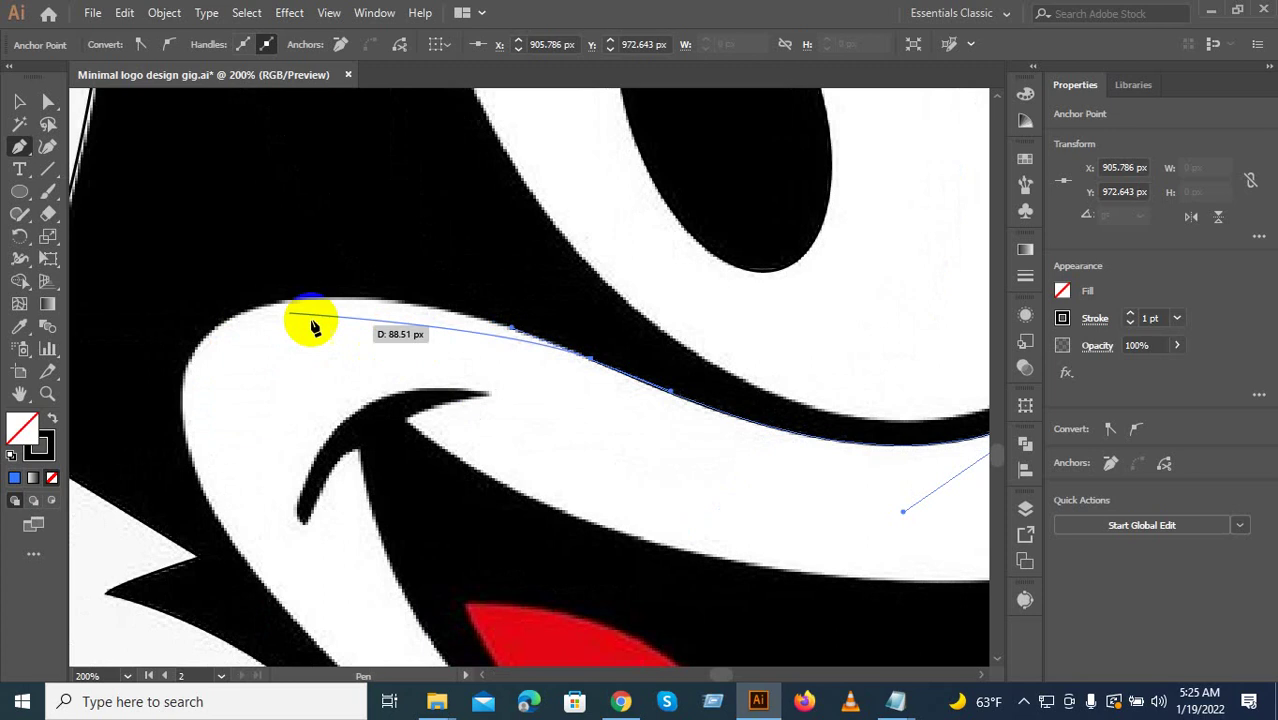
pyautogui.moveTo(213, 333); pyautogui.dragTo(100, 400)
# Continue the path along the muzzle's lower edge with smooth anchors at about X 856.9, Y 1109.9 px and X 1085.1, Y 1143 px.
pyautogui.moveTo(376, 593); pyautogui.dragTo(335, 352)
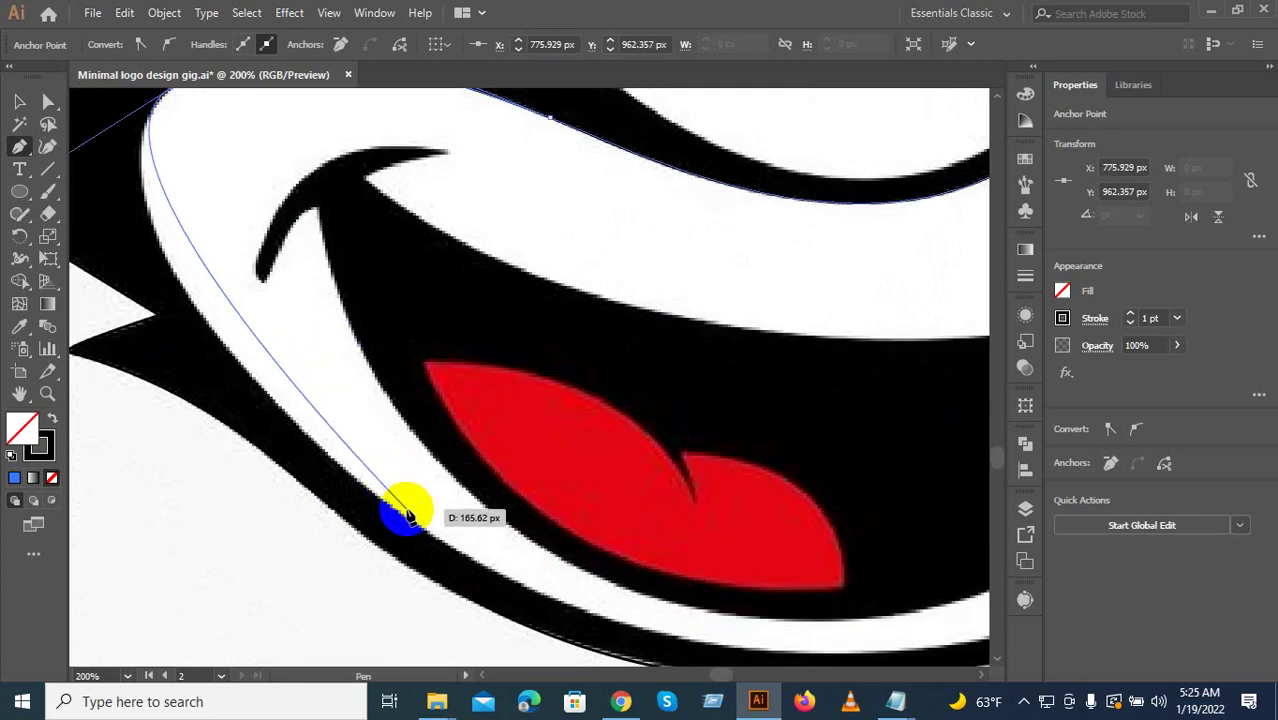
pyautogui.moveTo(408, 522); pyautogui.dragTo(319, 533)
pyautogui.scroll(-2, 573, 612)
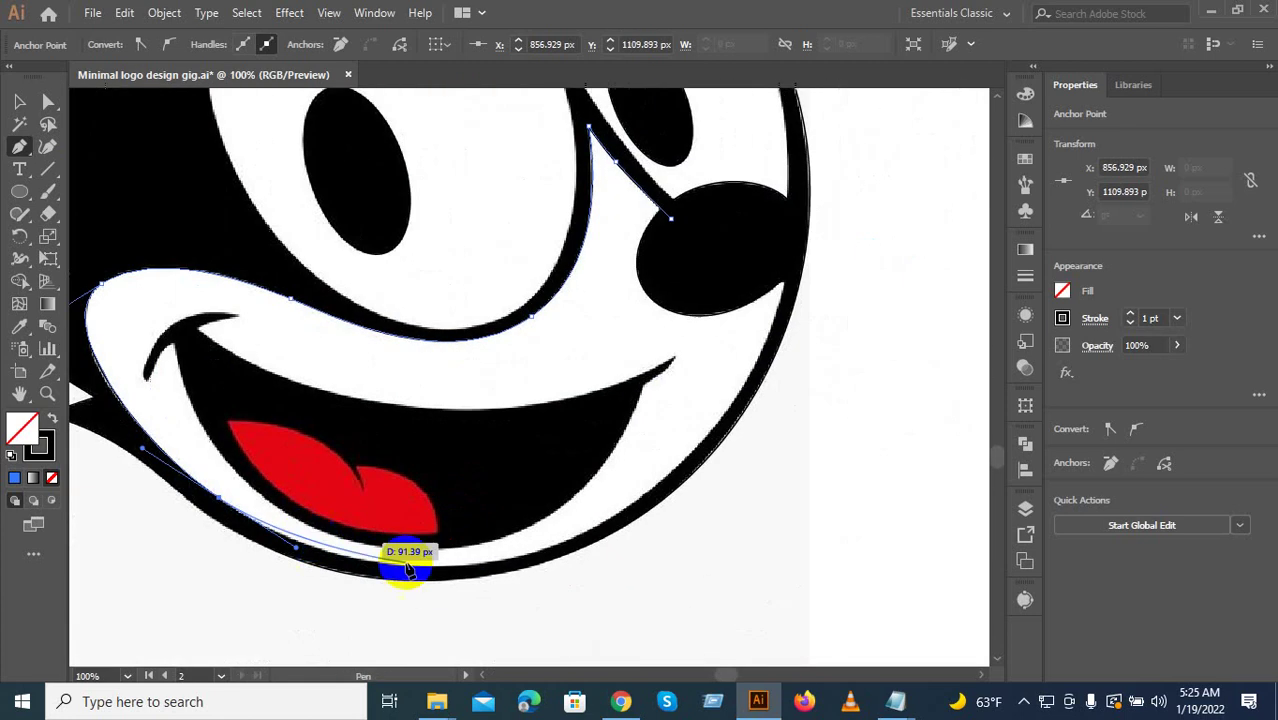
pyautogui.moveTo(552, 548); pyautogui.dragTo(683, 500)
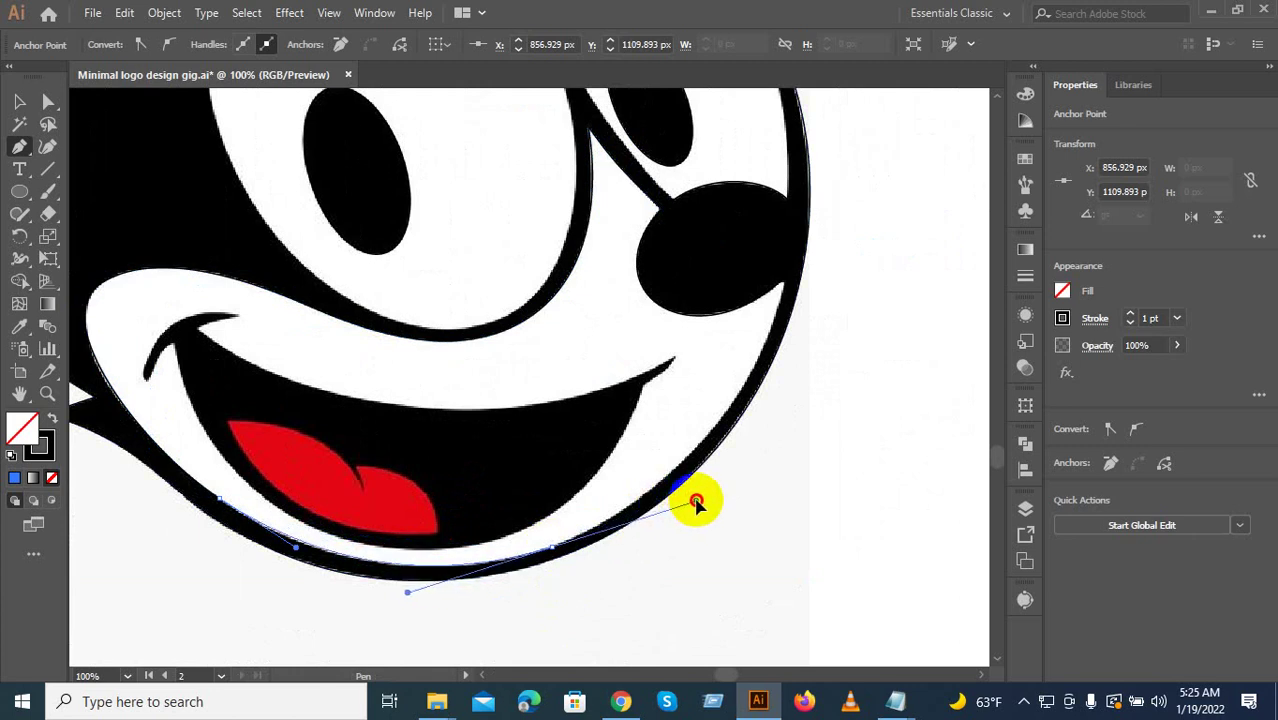
pyautogui.moveTo(696, 501); pyautogui.dragTo(697, 501)
pyautogui.moveTo(765, 392); pyautogui.dragTo(635, 496)
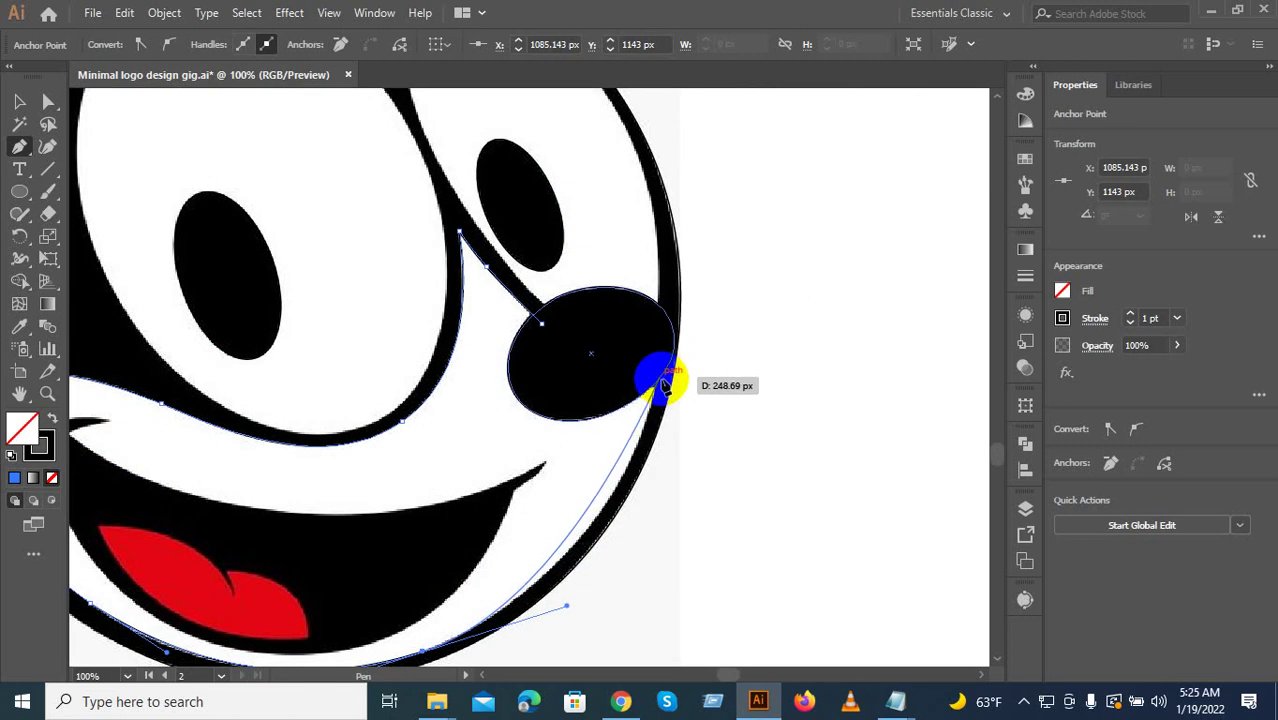
pyautogui.moveTo(662, 382); pyautogui.dragTo(627, 270)
pyautogui.hotkey('ctrl', 'z')
pyautogui.hotkey('ctrl', 'z')
# Continue the path up the face's right inner edge with smooth anchors at about X 1248.4, Y 926.7 px and X 1221, Y 776.1 px.
pyautogui.scroll(-1, 626, 271)
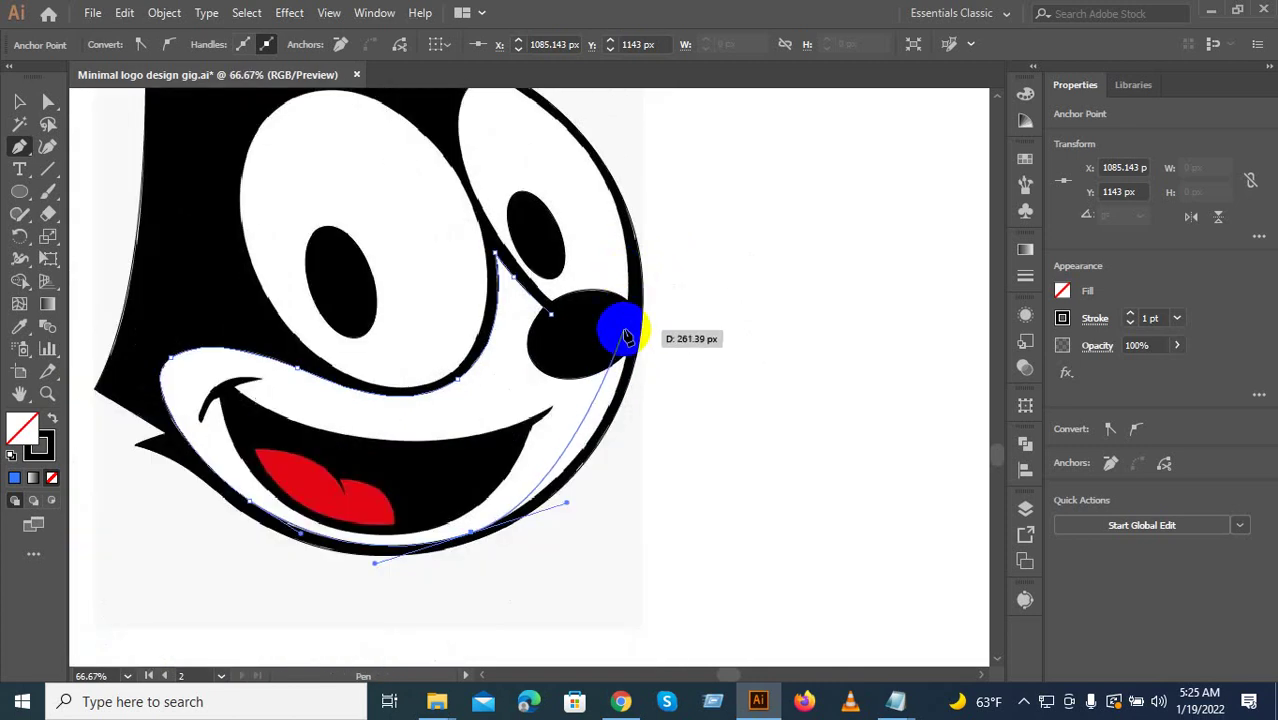
pyautogui.moveTo(628, 330); pyautogui.dragTo(632, 254)
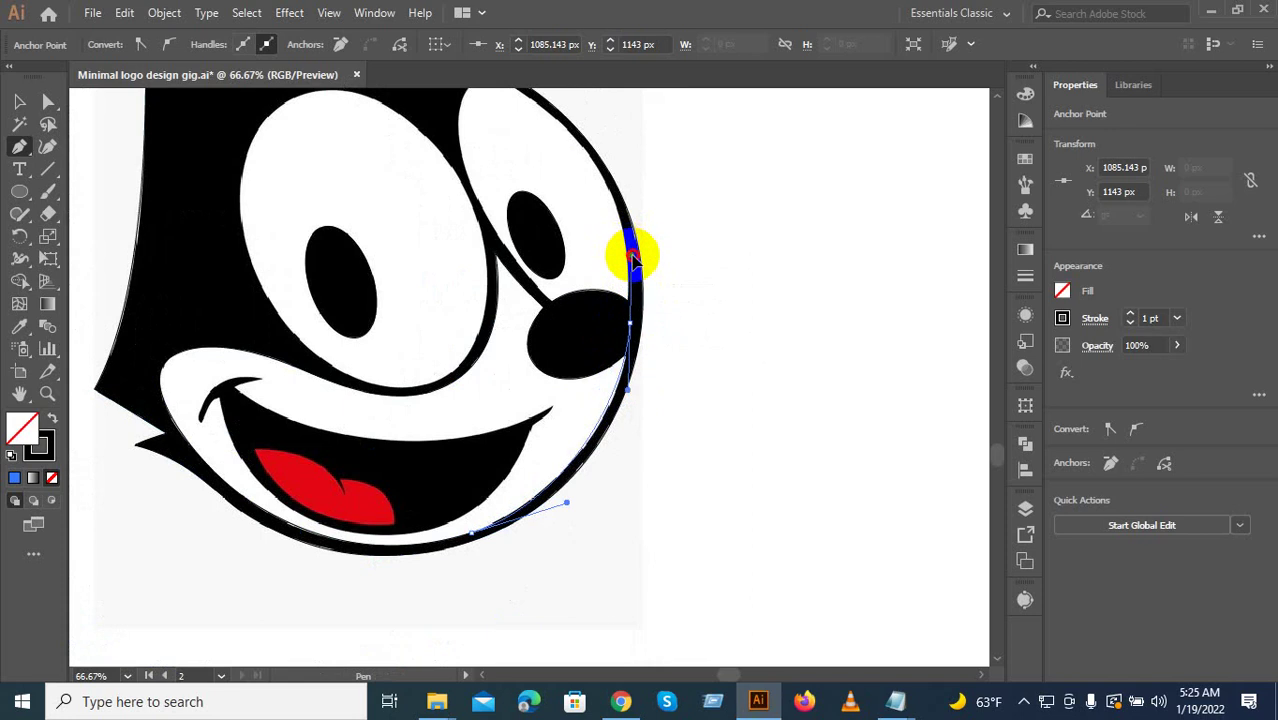
pyautogui.scroll(2, 607, 237)
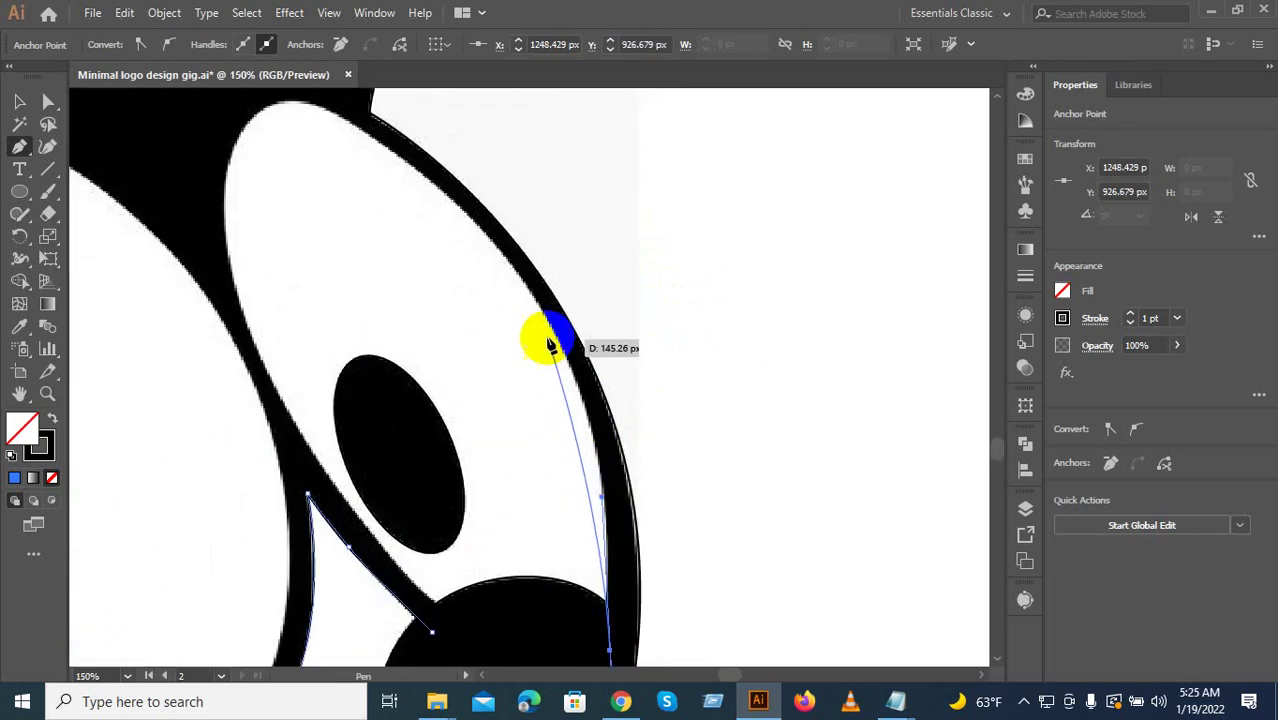
pyautogui.moveTo(553, 330); pyautogui.dragTo(555, 419)
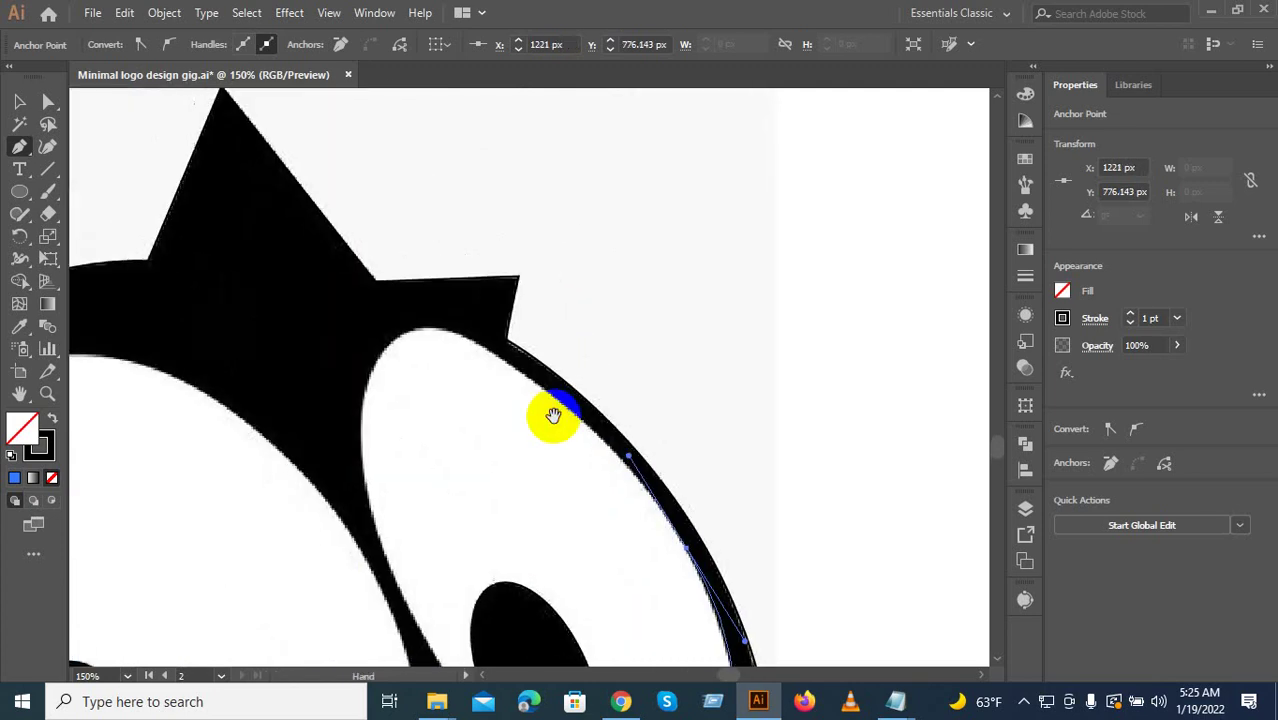
# Trace the right eye's top and left edges down into the nose and close the path at its starting anchor, X 1167, Y 918 px.
pyautogui.moveTo(419, 328); pyautogui.dragTo(354, 337)
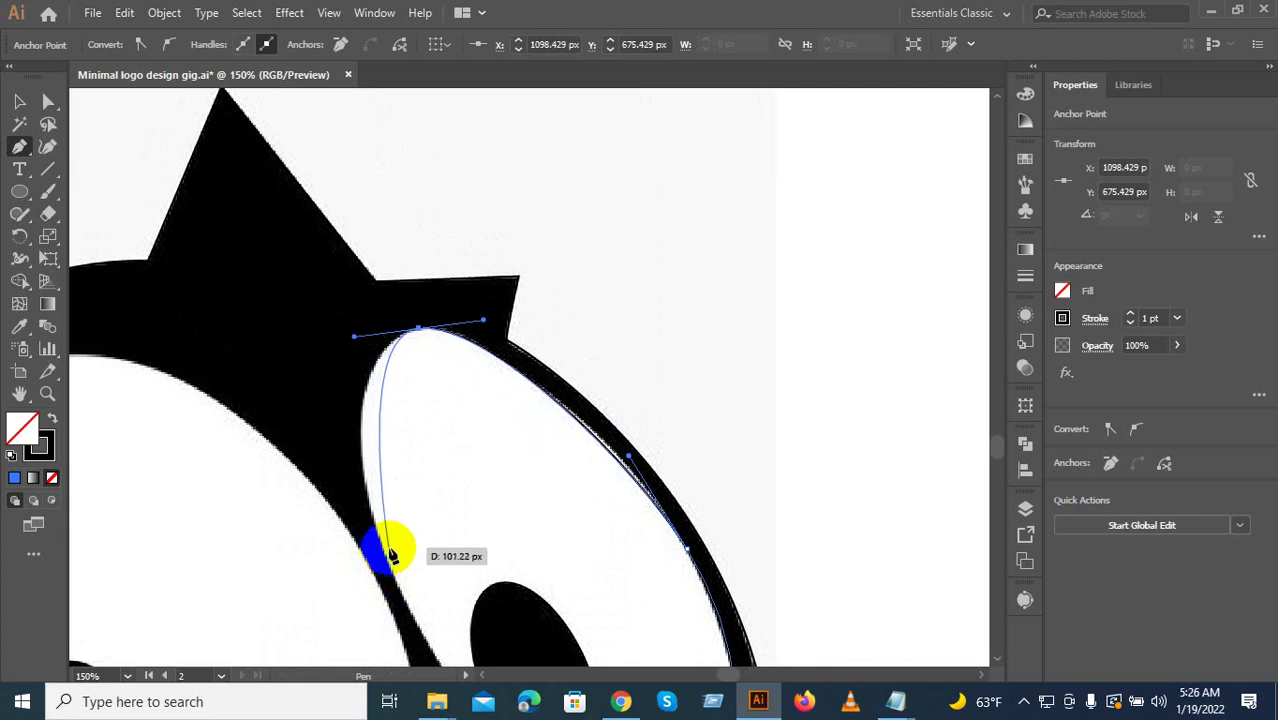
pyautogui.moveTo(383, 553); pyautogui.dragTo(376, 345)
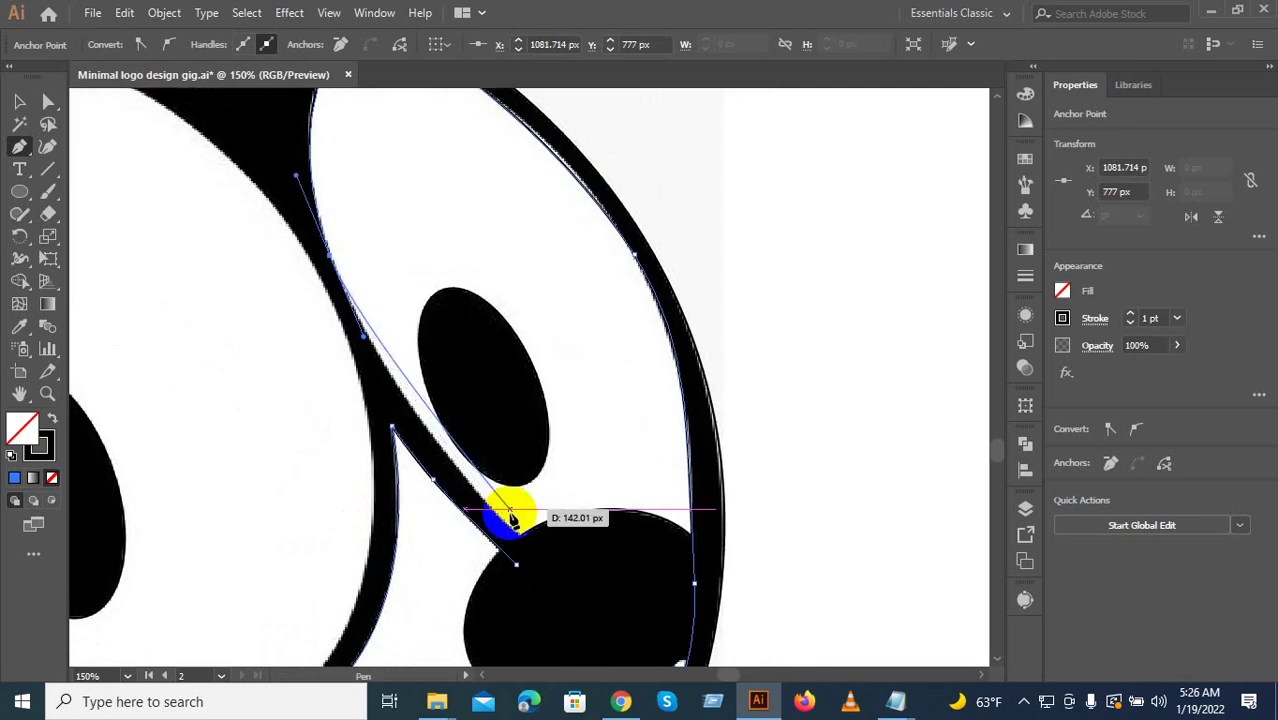
pyautogui.moveTo(539, 548); pyautogui.dragTo(535, 587)
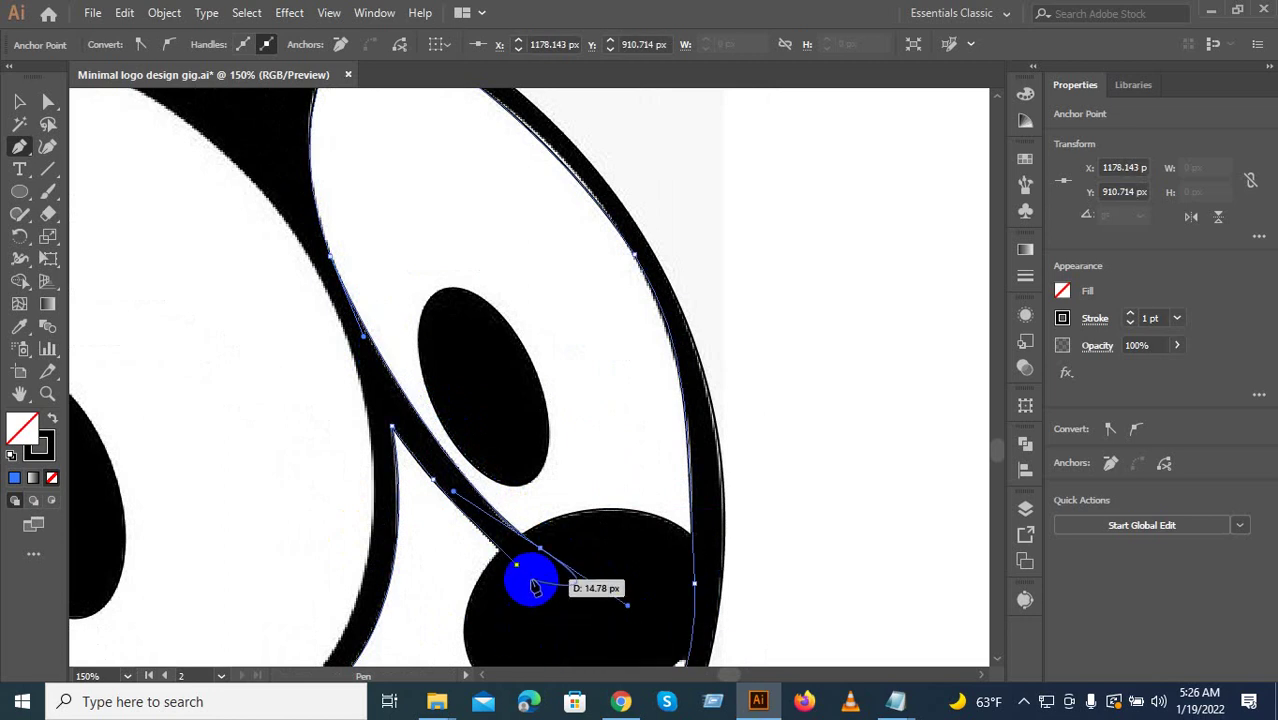
pyautogui.click(516, 564)
# Shorten the upper direction handle of the muzzle's lower-left anchor so the curve follows the left edge, using the Direct Selection tool.
pyautogui.scroll(-2, 532, 567)
pyautogui.moveTo(586, 542); pyautogui.dragTo(447, 481)
pyautogui.moveTo(431, 533); pyautogui.dragTo(481, 397)
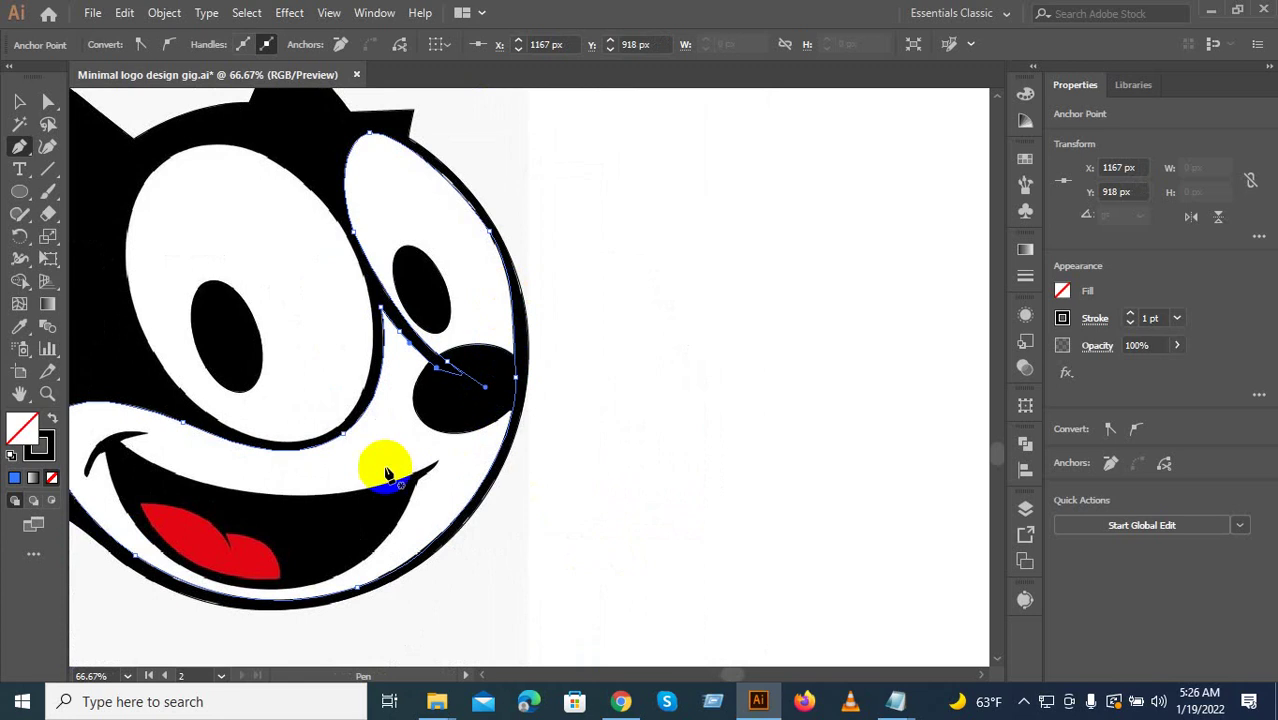
pyautogui.moveTo(343, 502); pyautogui.dragTo(541, 398)
pyautogui.click(48, 101)
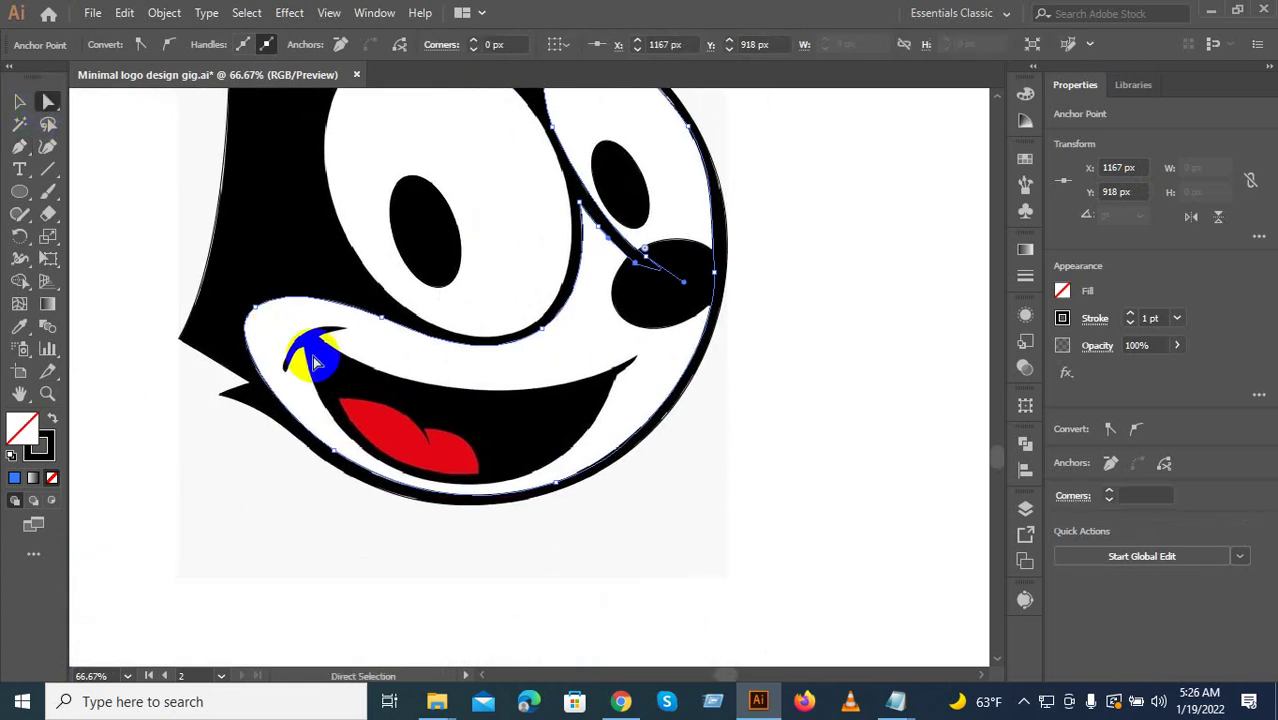
pyautogui.scroll(3, 313, 355)
pyautogui.click(178, 173)
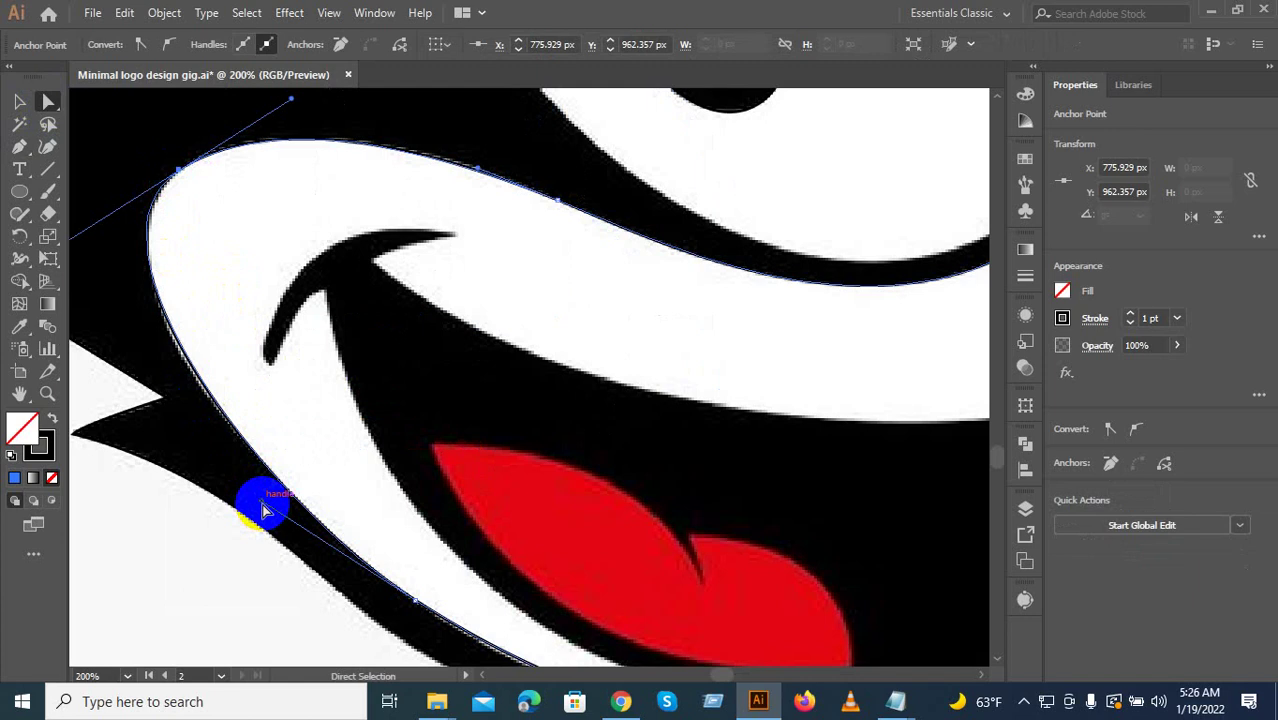
pyautogui.moveTo(262, 507); pyautogui.dragTo(241, 484)
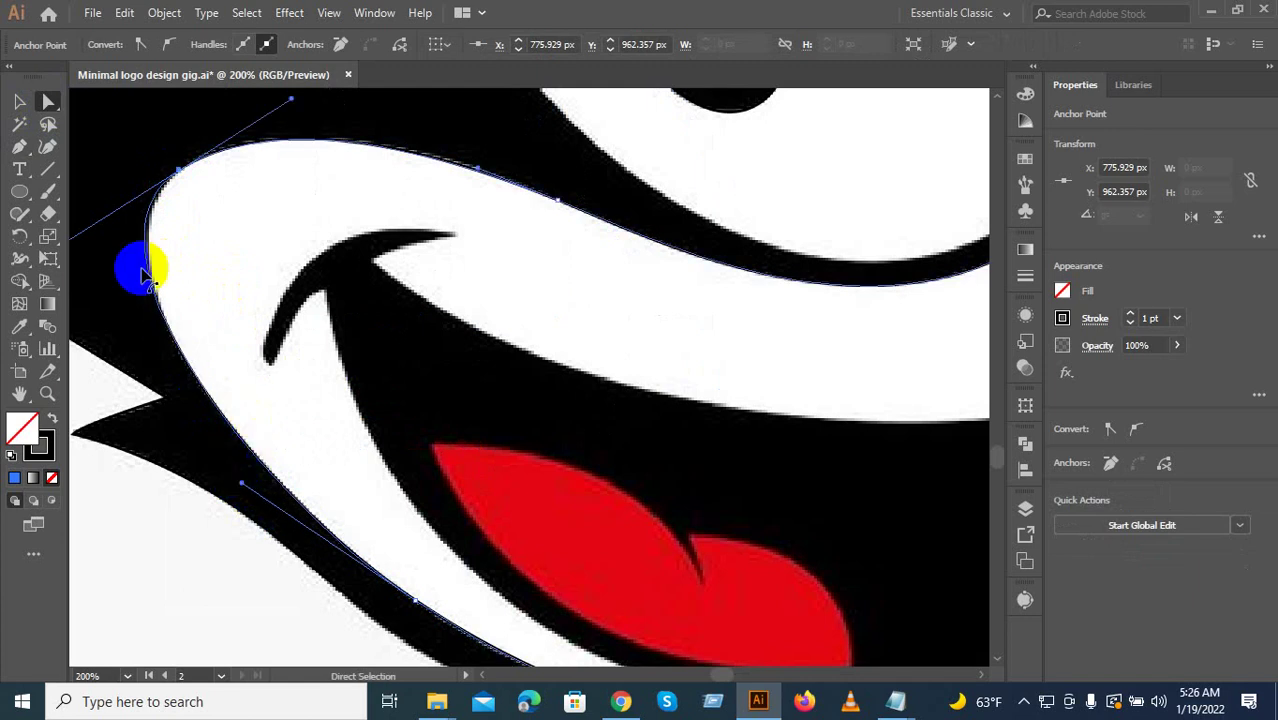
# Tilt the direction handles of the muzzle's upper-left anchor slightly steeper to fit the rounded left end.
pyautogui.moveTo(209, 247); pyautogui.dragTo(397, 387)
pyautogui.scroll(2, 229, 398)
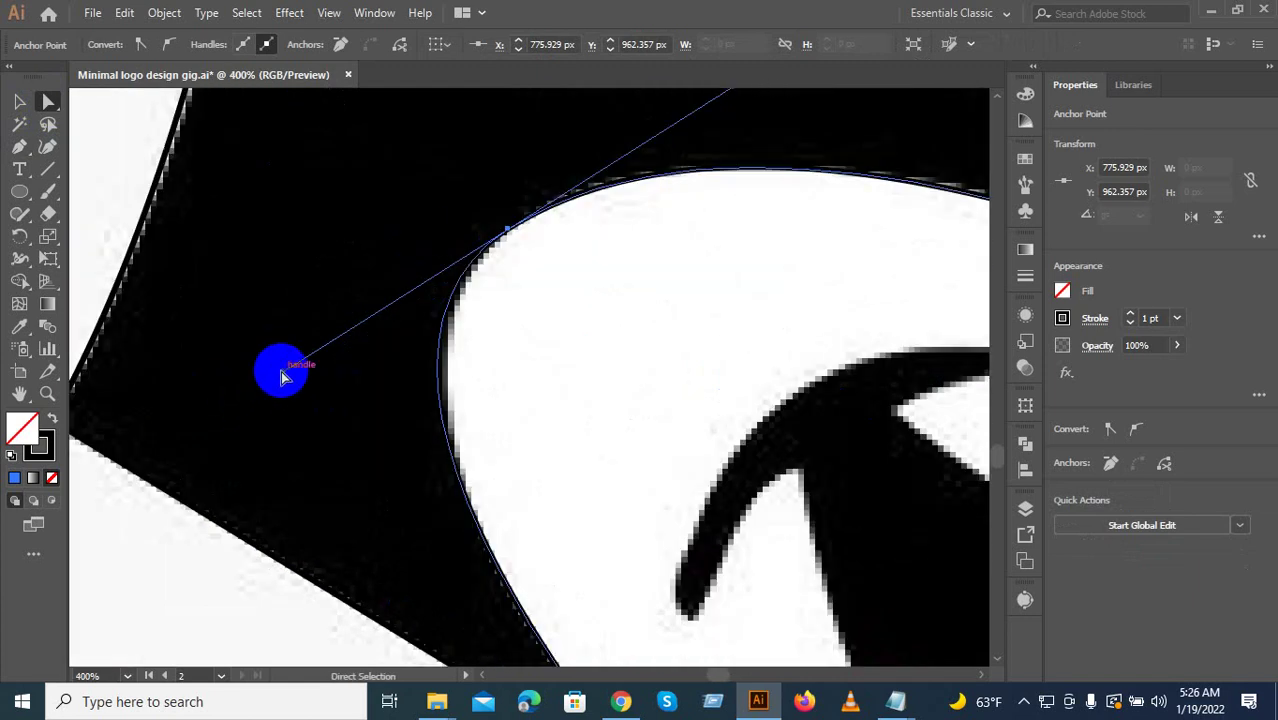
pyautogui.moveTo(300, 365); pyautogui.dragTo(295, 383)
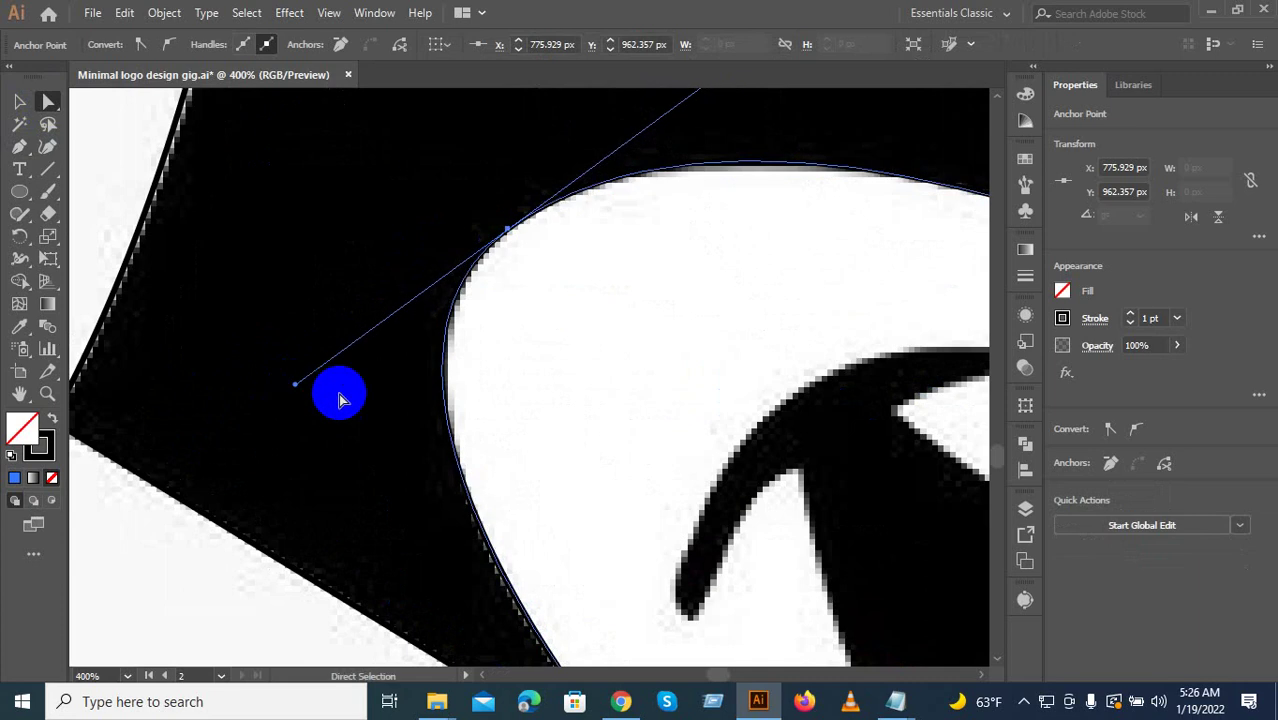
# Draw an unfilled circle about 208 px in diameter over the left eye with the Ellipse tool.
pyautogui.scroll(-2, 587, 504)
pyautogui.moveTo(594, 511); pyautogui.dragTo(312, 458)
pyautogui.scroll(-2, 609, 478)
pyautogui.moveTo(723, 527); pyautogui.dragTo(592, 417)
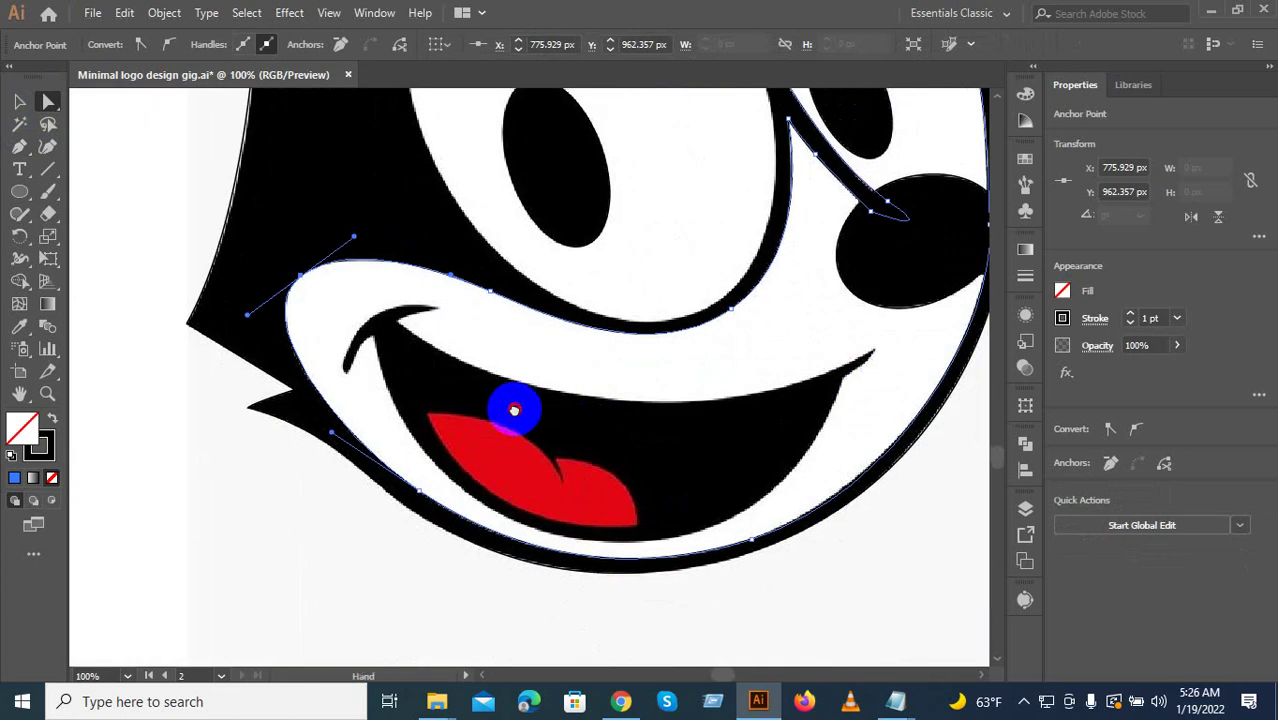
pyautogui.scroll(4, 514, 410)
pyautogui.scroll(4, 560, 380)
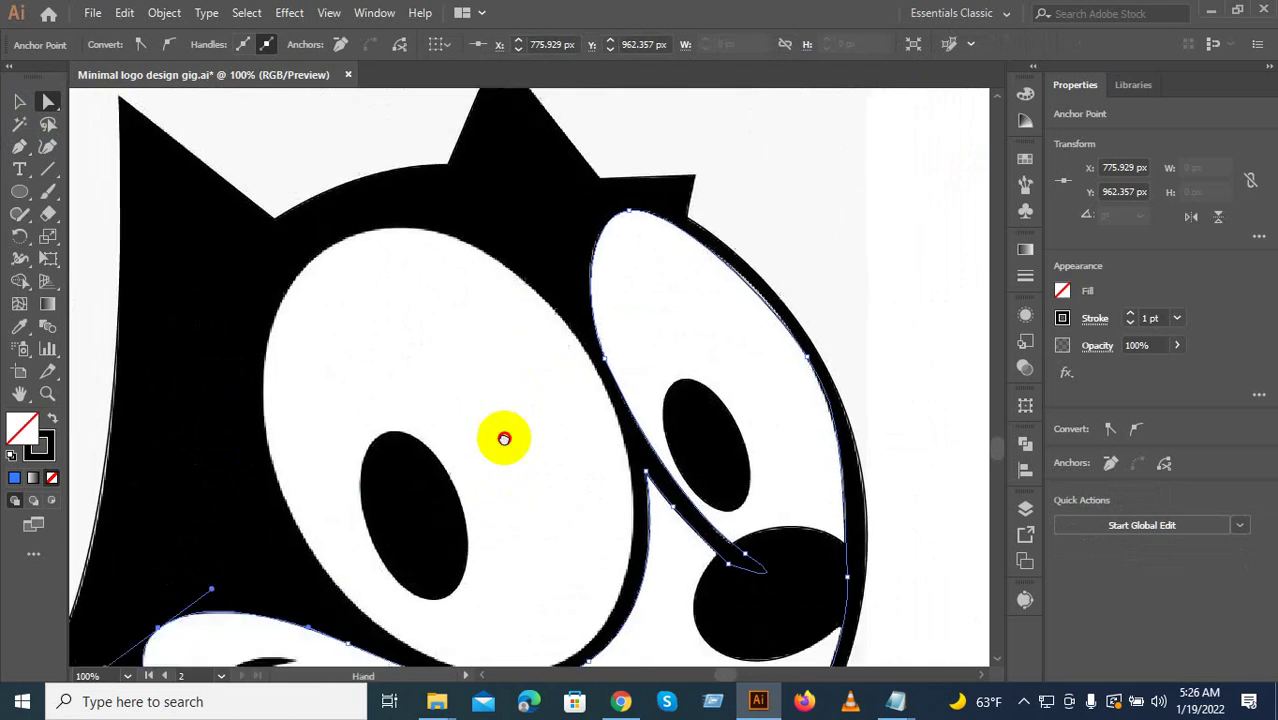
pyautogui.moveTo(504, 438); pyautogui.dragTo(582, 452)
pyautogui.click(20, 191)
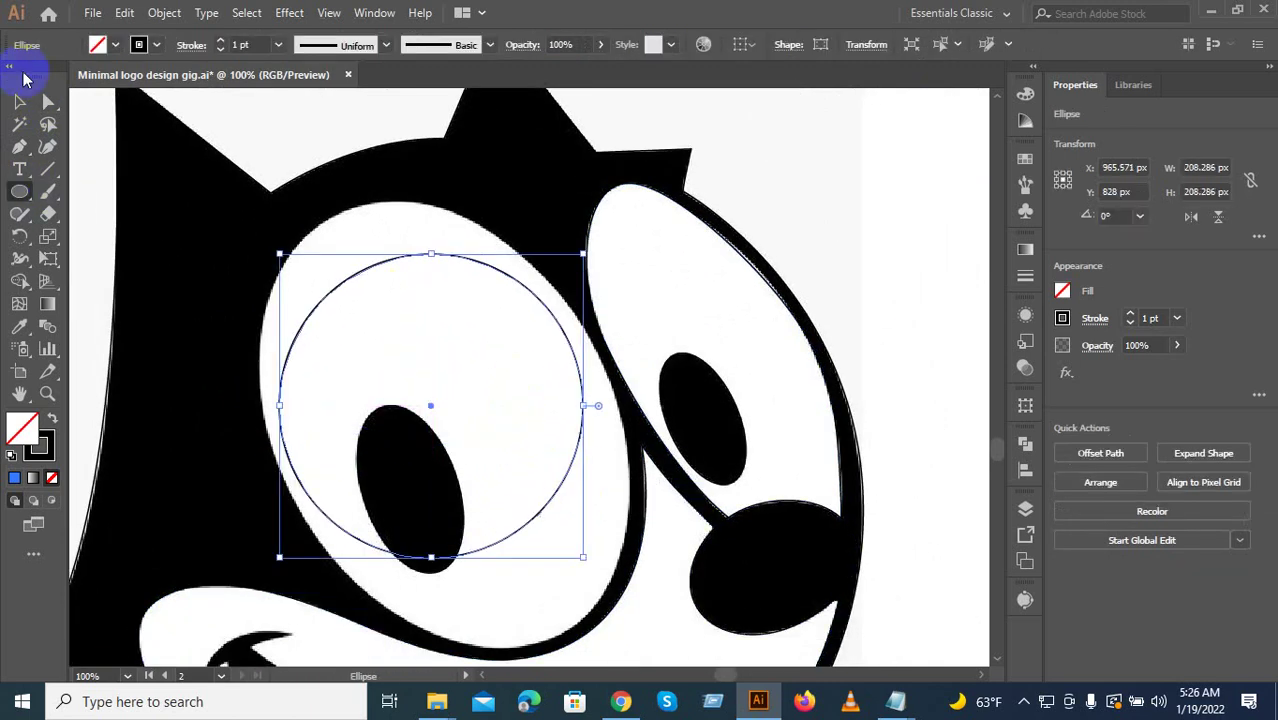
# Stretch the left-eye circle into an oval about 222 × 231 px and rotate it to about 307.94° to match the eye's tilt.
pyautogui.click(48, 101)
pyautogui.moveTo(556, 372); pyautogui.dragTo(542, 328)
pyautogui.scroll(2, 542, 328)
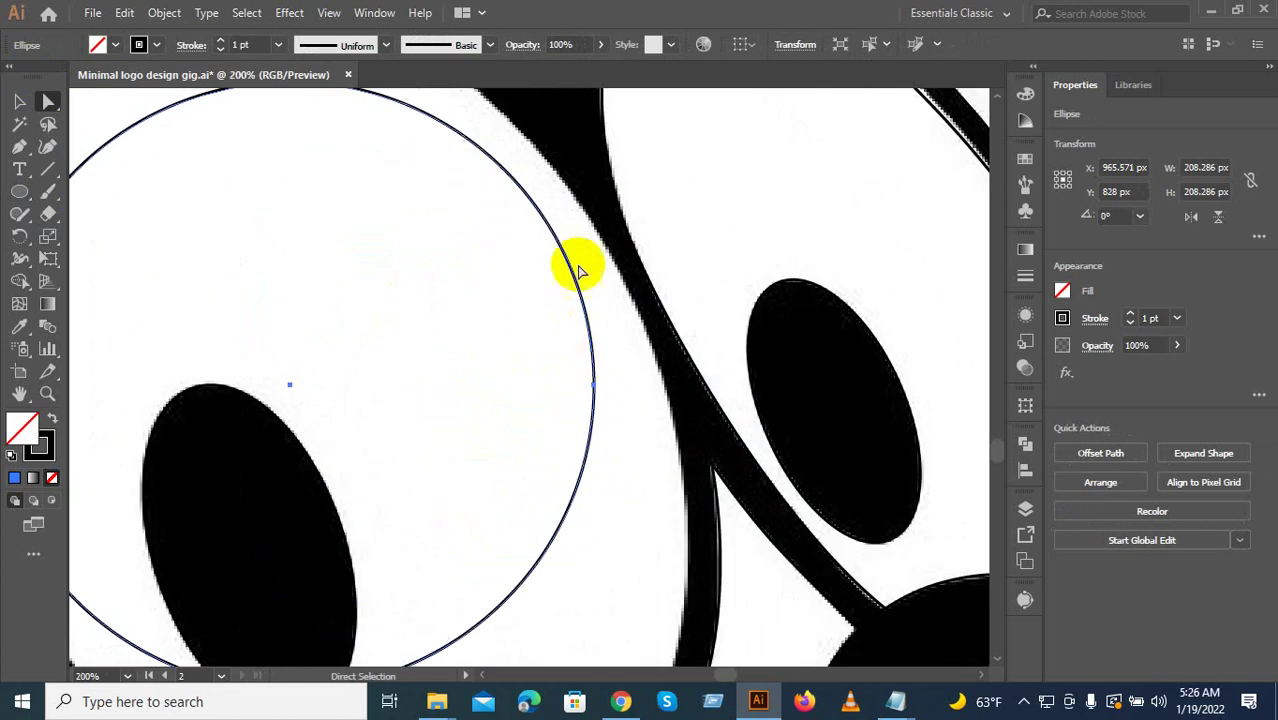
pyautogui.click(16, 107)
pyautogui.scroll(-2, 515, 318)
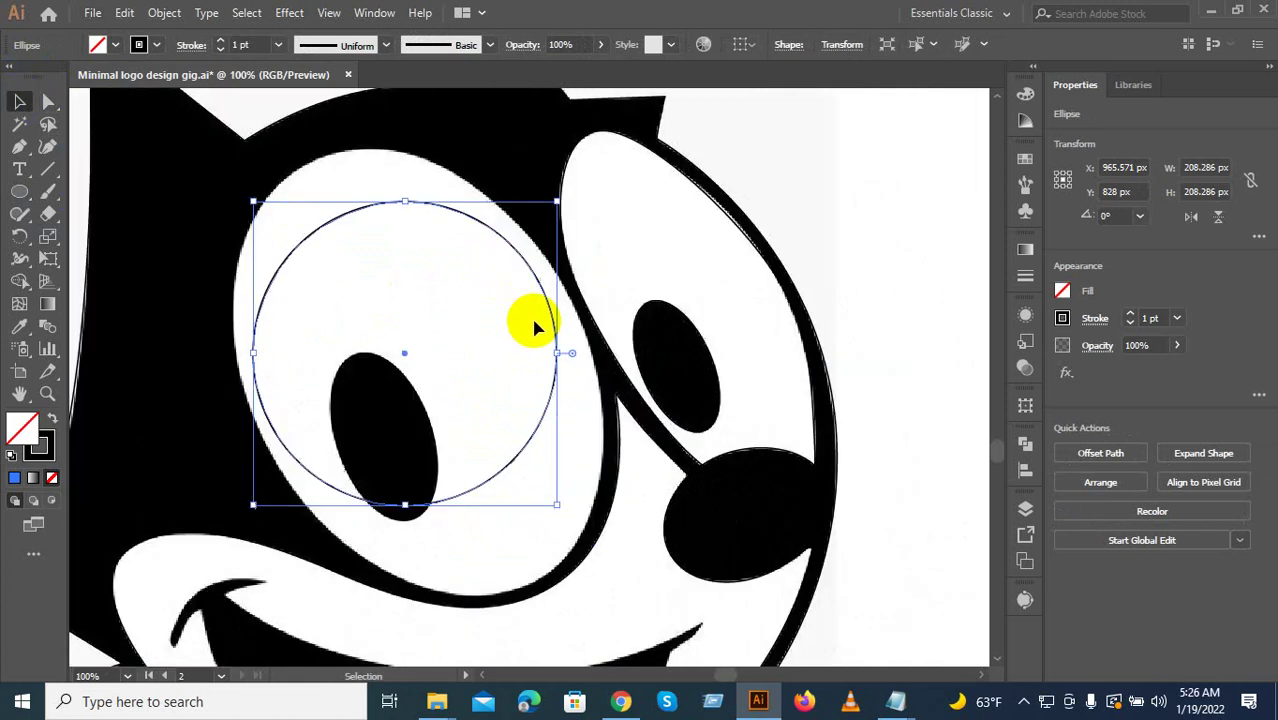
pyautogui.moveTo(557, 352); pyautogui.dragTo(582, 352)
pyautogui.moveTo(591, 199); pyautogui.dragTo(548, 543)
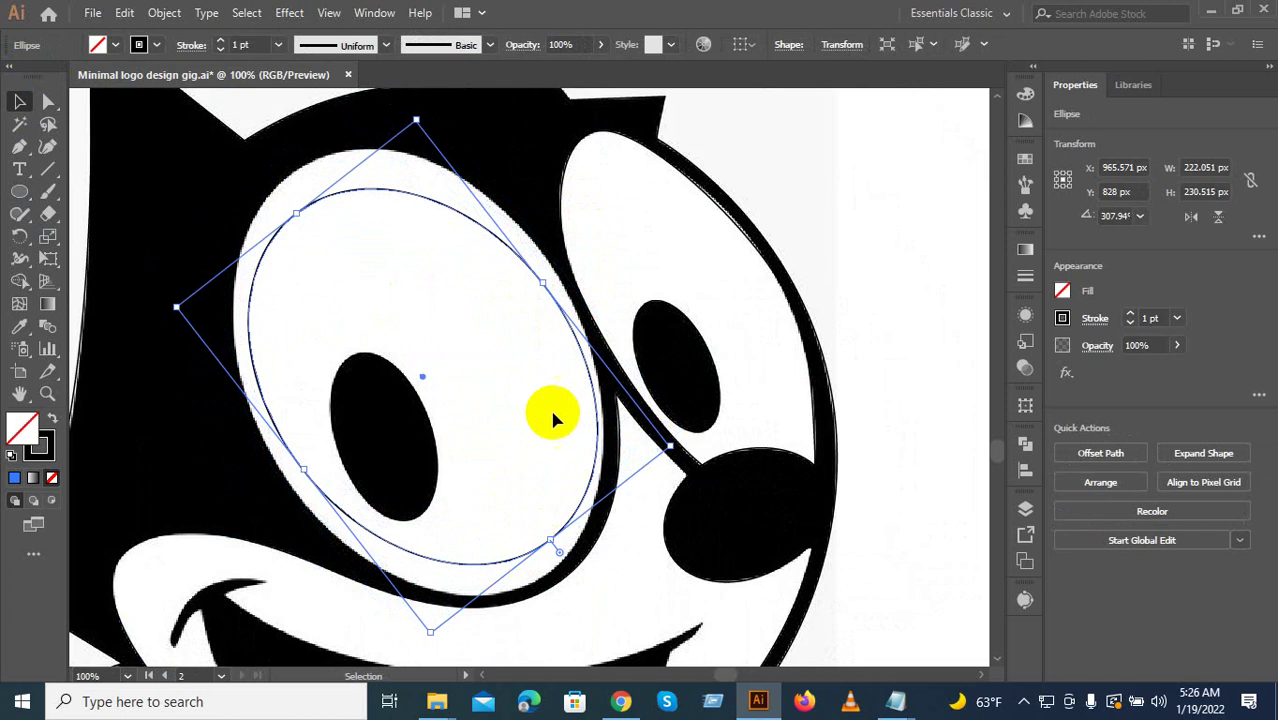
# Enlarge the left-eye oval to about 262 × 280 px, fitting it to the eye's upper-right and upper-left edges.
pyautogui.moveTo(541, 283); pyautogui.dragTo(556, 272)
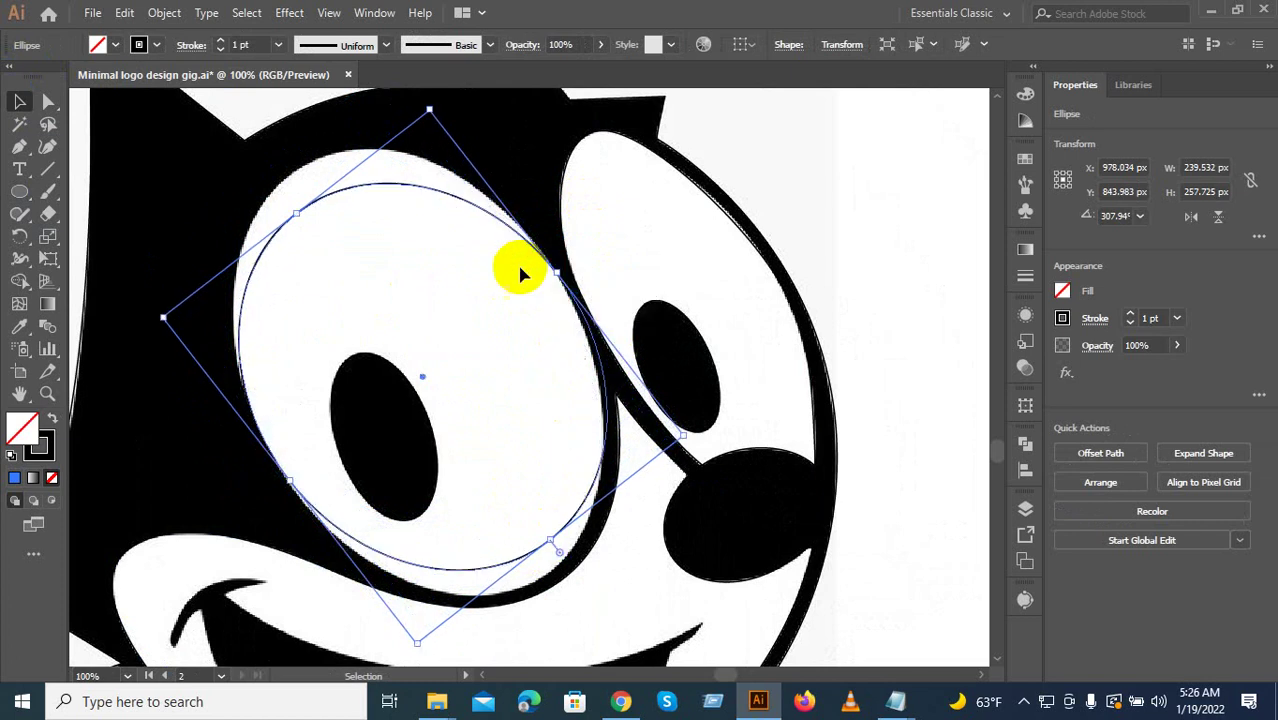
pyautogui.moveTo(294, 212); pyautogui.dragTo(406, 205)
pyautogui.click(399, 172)
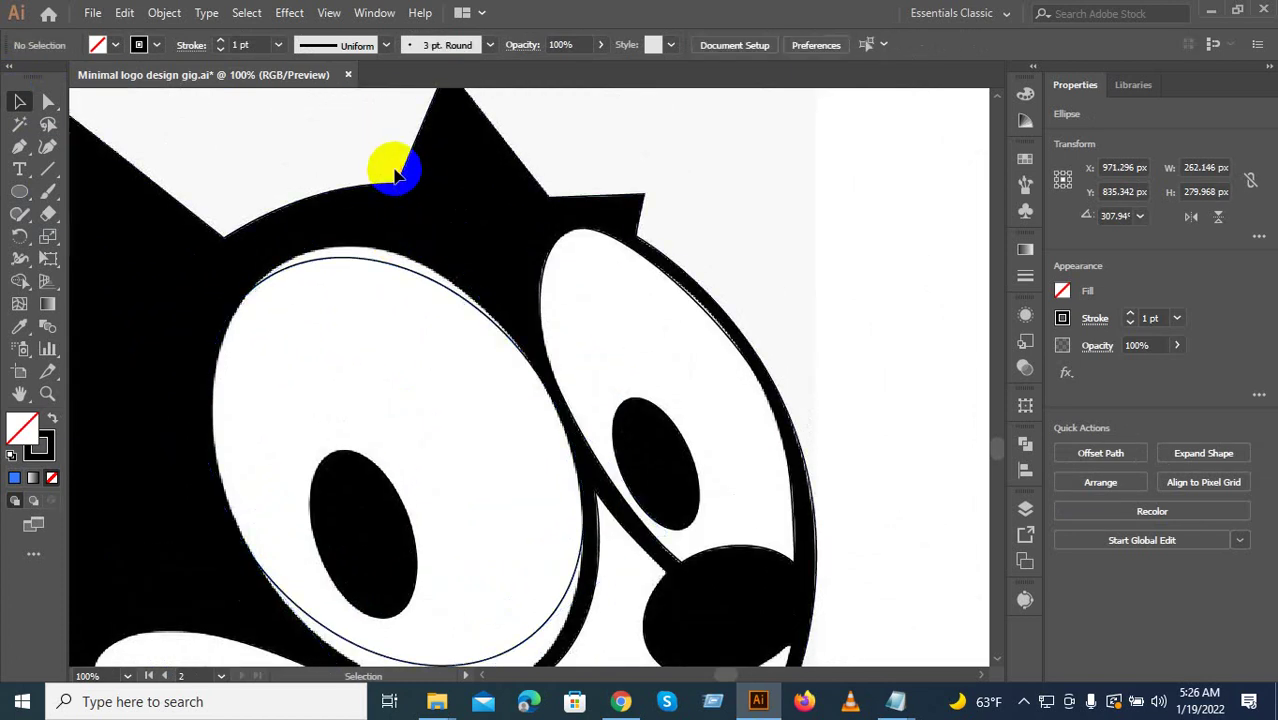
pyautogui.click(393, 180)
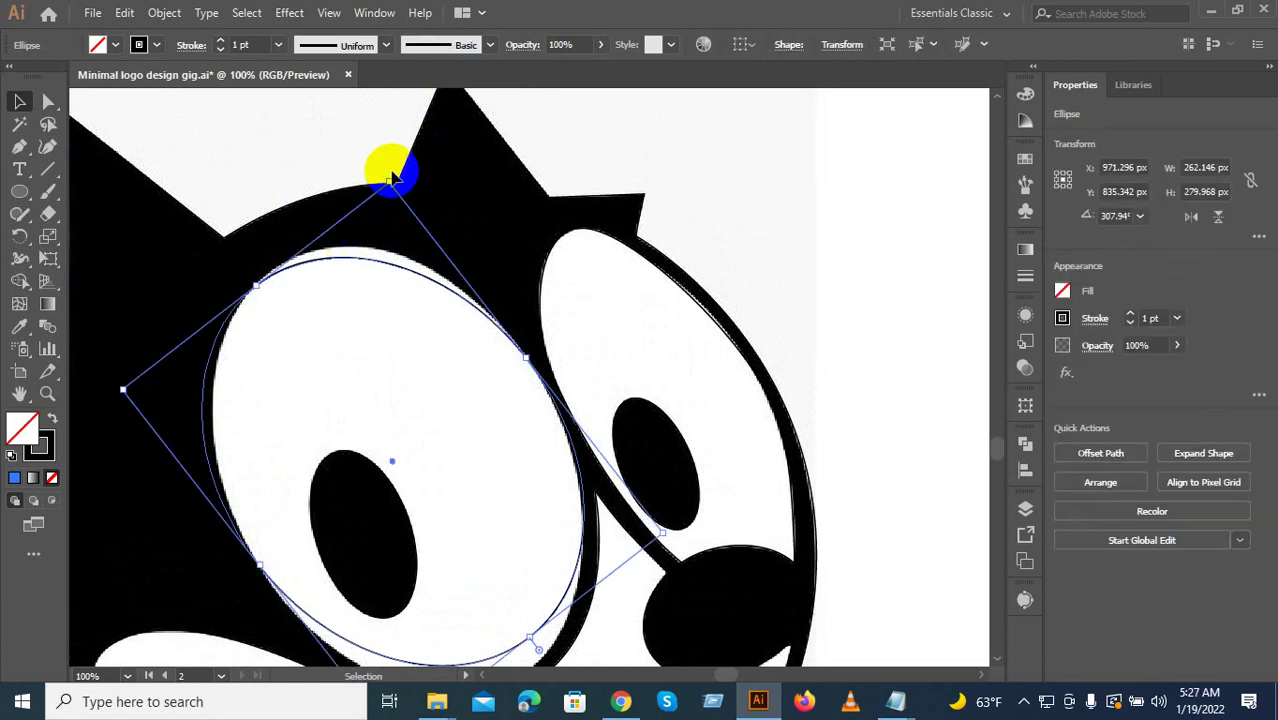
# Rotate the left-eye oval to 300° and extend its lower end, resizing it to about 258 × 303 px.
pyautogui.moveTo(391, 177); pyautogui.dragTo(408, 180)
pyautogui.moveTo(417, 180); pyautogui.dragTo(428, 183)
pyautogui.scroll(-4, 419, 305)
pyautogui.scroll(2, 470, 442)
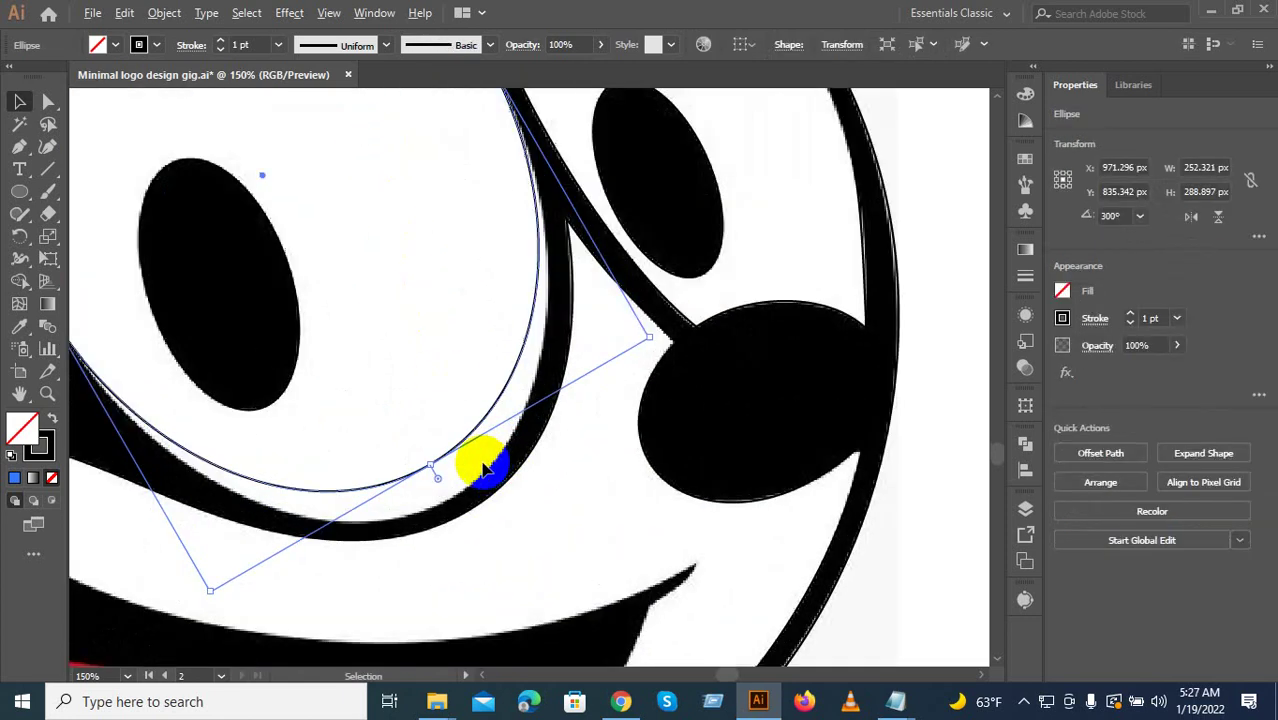
pyautogui.moveTo(428, 462); pyautogui.dragTo(446, 500)
pyautogui.scroll(-1, 470, 362)
pyautogui.moveTo(460, 300); pyautogui.dragTo(550, 494)
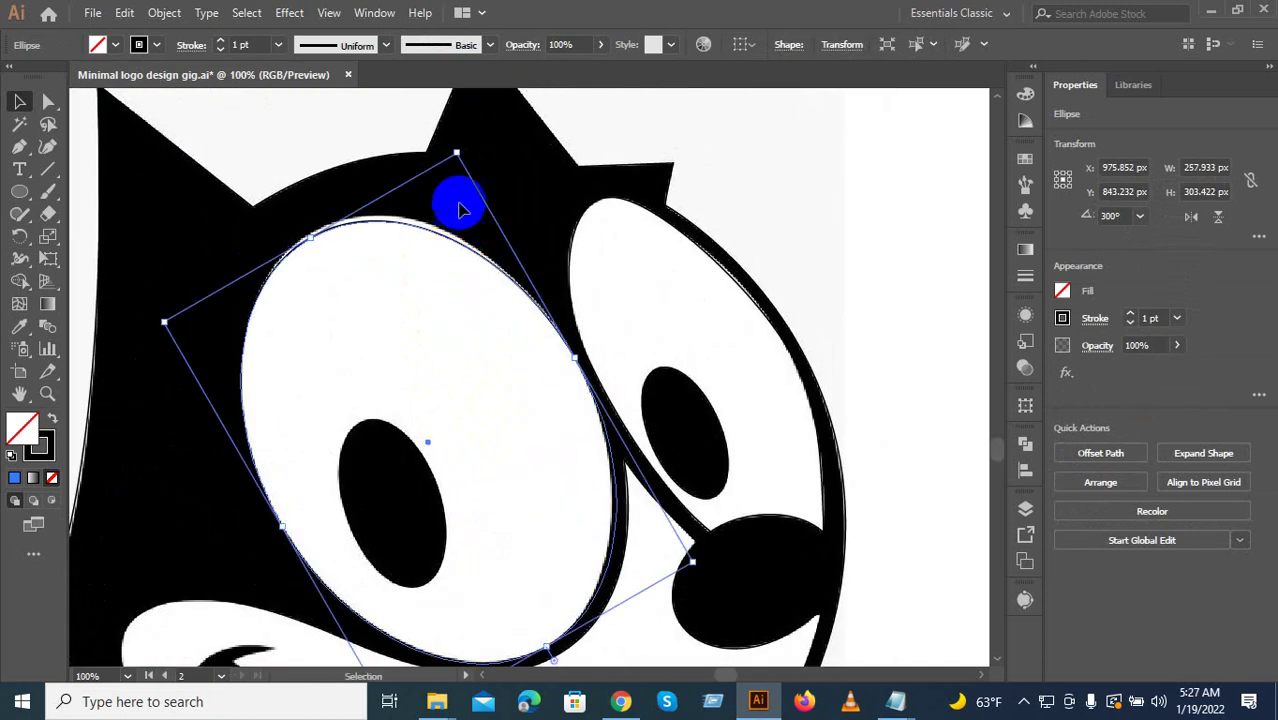
# Rotate the left-eye oval to about 296.86° and extend its upper-left side, resizing it to about 254 × 309 px.
pyautogui.scroll(-1, 463, 204)
pyautogui.scroll(4, 447, 176)
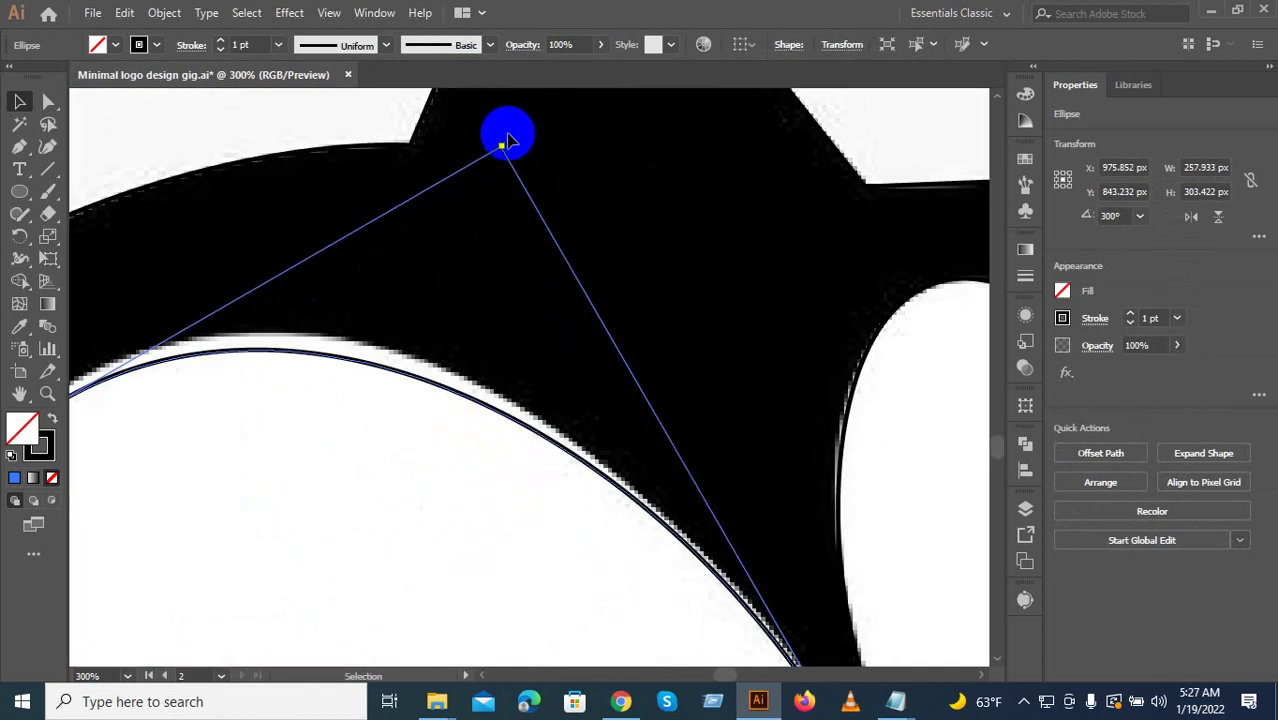
pyautogui.moveTo(507, 140); pyautogui.dragTo(550, 148)
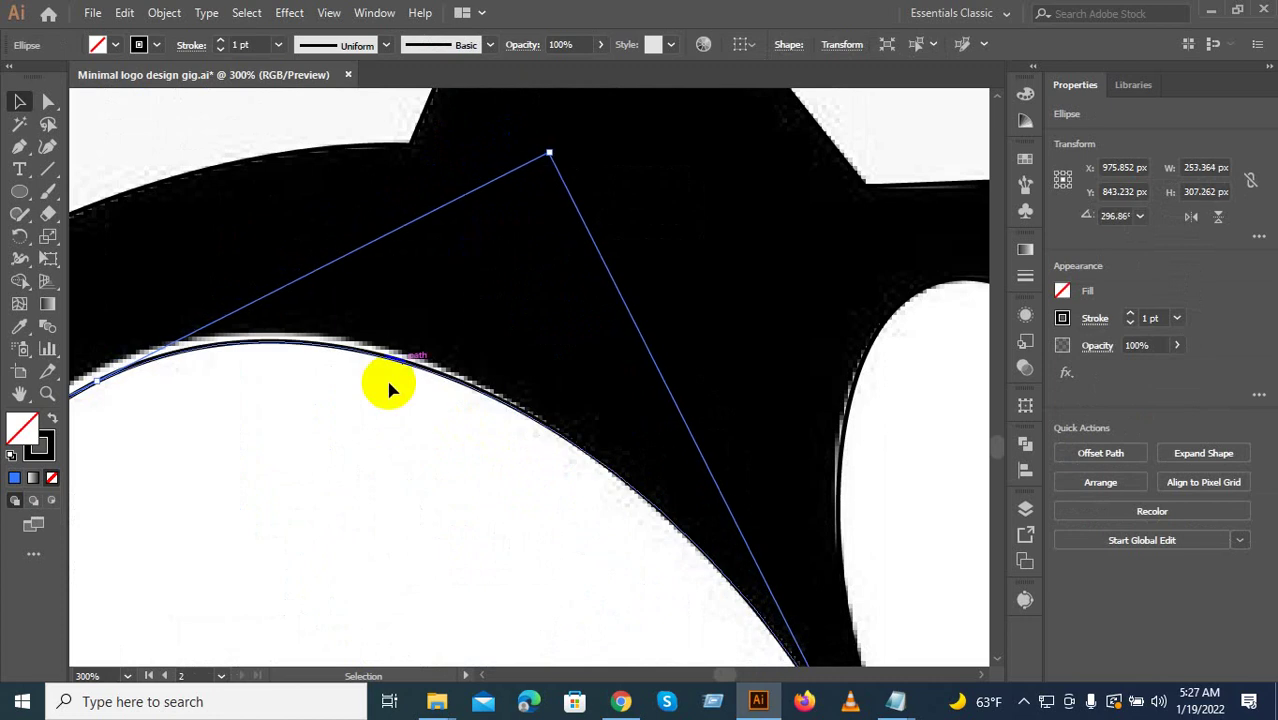
pyautogui.moveTo(385, 385); pyautogui.dragTo(585, 350)
pyautogui.moveTo(371, 308)
pyautogui.mouseDown()
pyautogui.moveTo(365, 297)
pyautogui.moveTo(371, 311)
pyautogui.mouseUp()
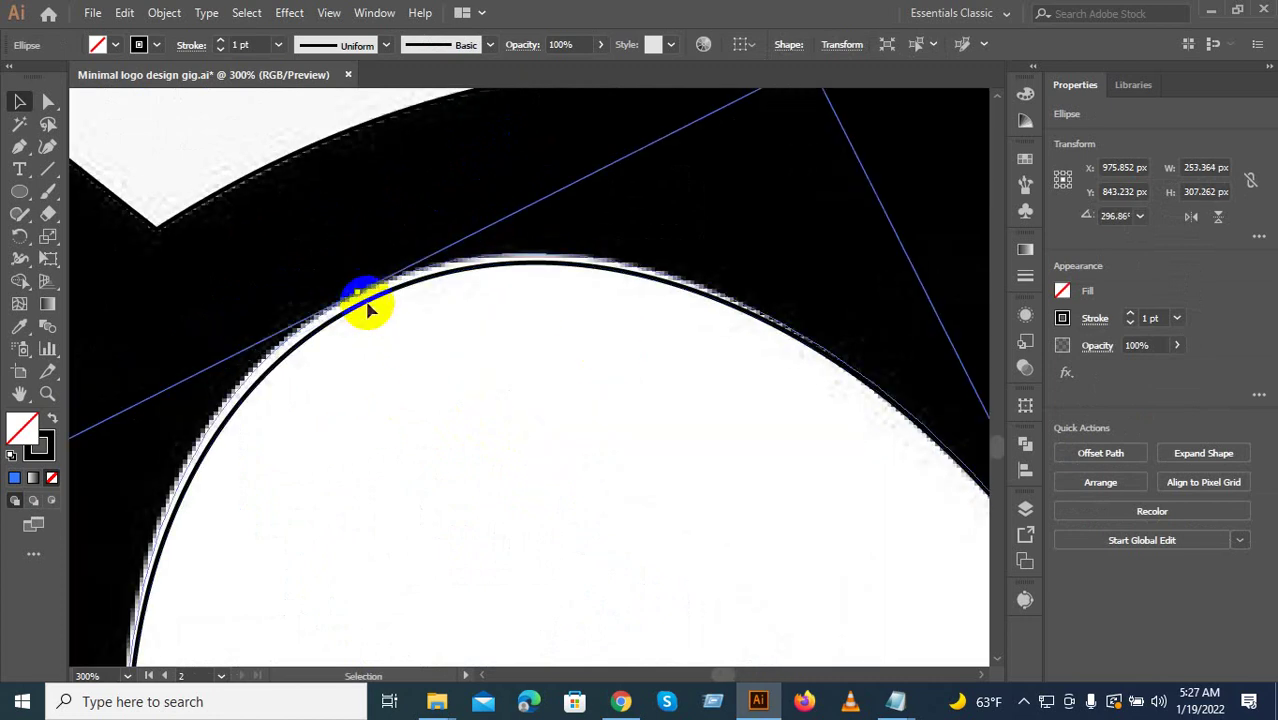
pyautogui.scroll(-2, 403, 350)
pyautogui.moveTo(506, 471); pyautogui.dragTo(430, 223)
pyautogui.moveTo(588, 519); pyautogui.dragTo(431, 254)
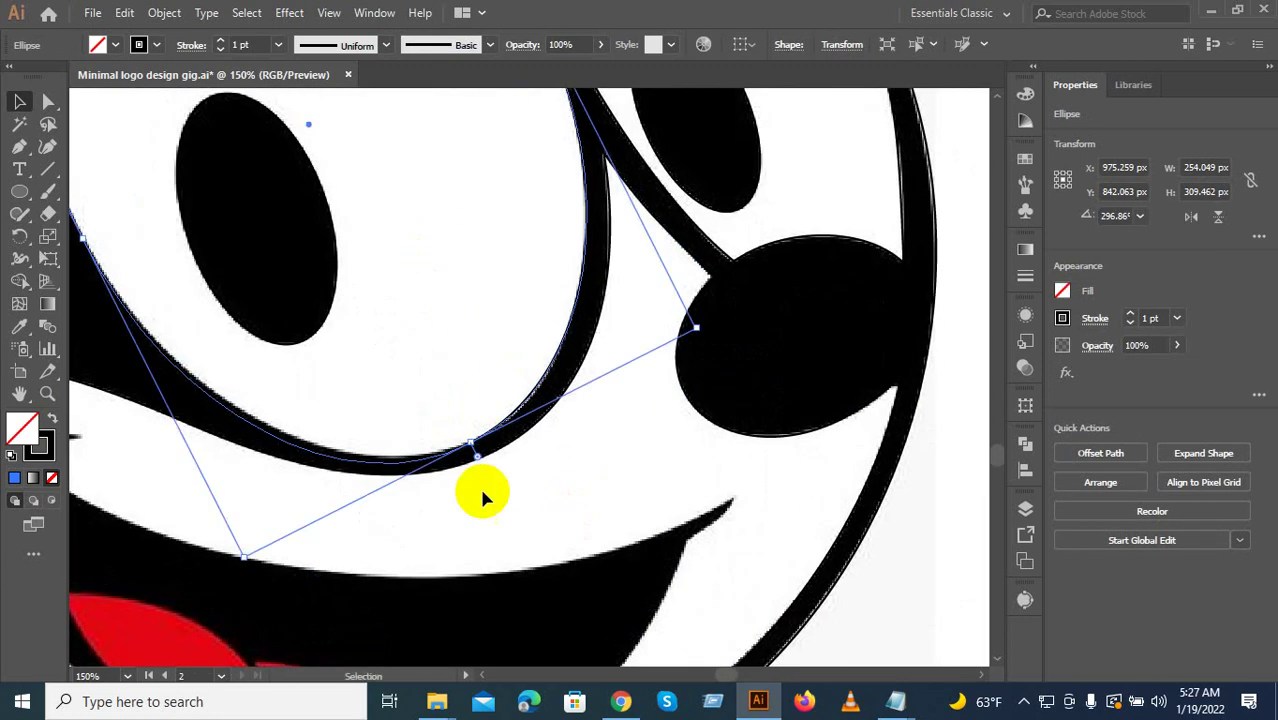
pyautogui.scroll(1, 451, 456)
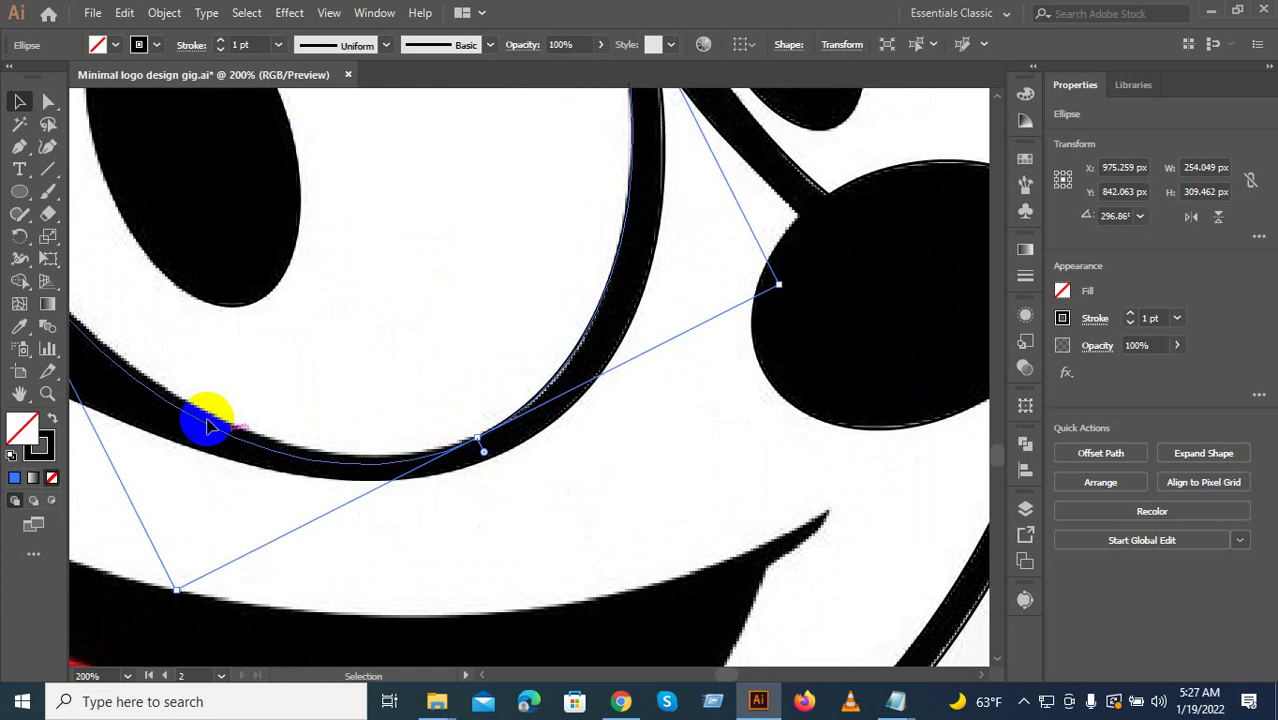
# Move the left-eye oval's lower-right anchor to about X 1052.7, Y 985.6 px and shorten its direction handles to fit the eye's bottom curve.
pyautogui.click(47, 102)
pyautogui.click(485, 452)
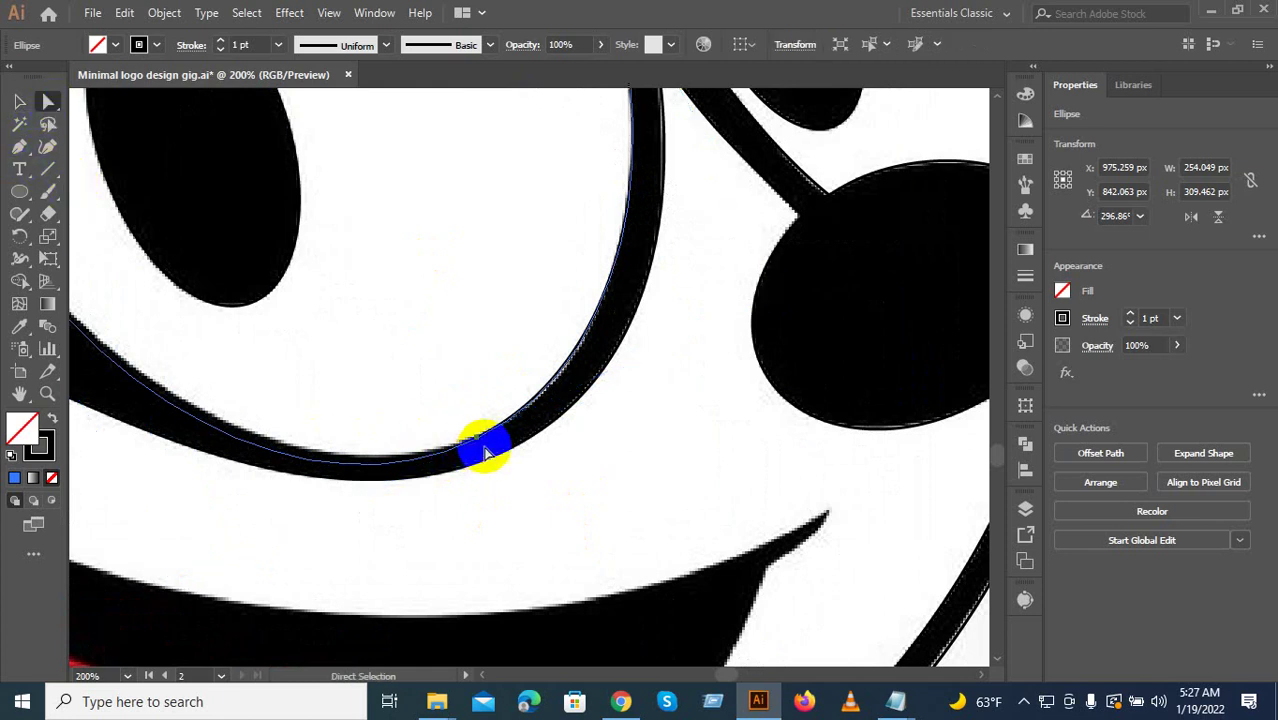
pyautogui.moveTo(478, 446); pyautogui.dragTo(488, 440)
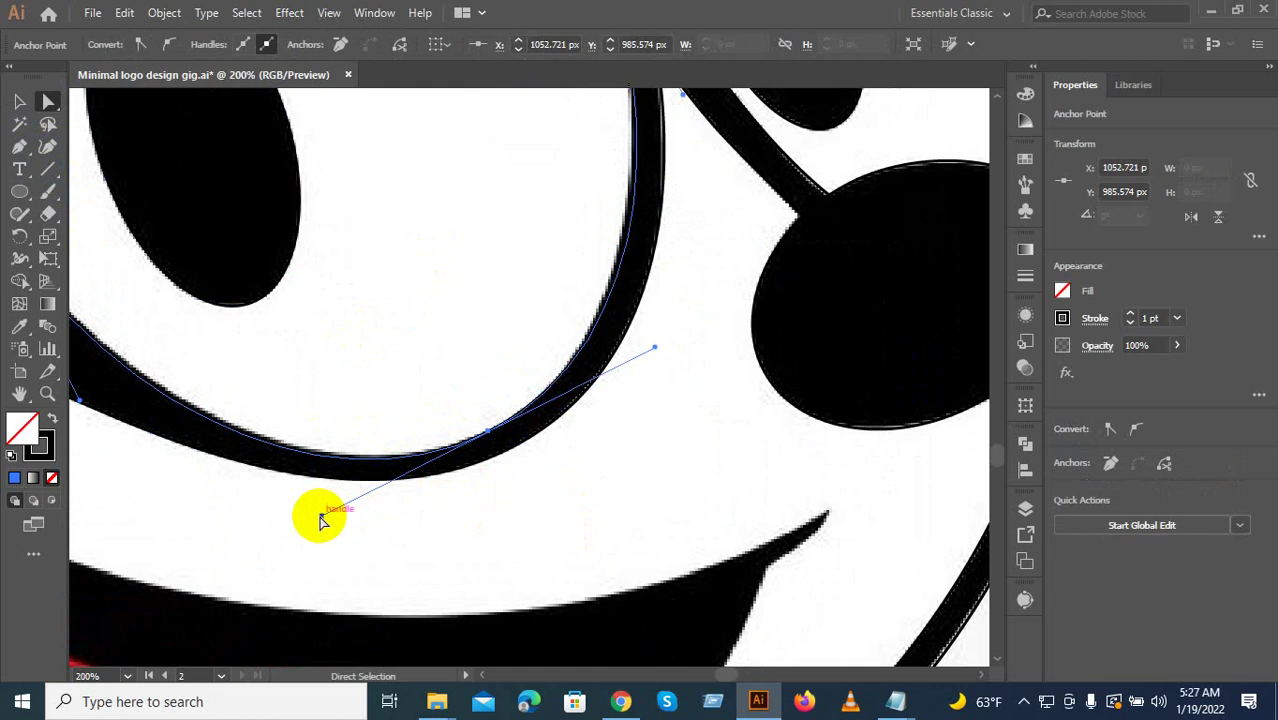
pyautogui.moveTo(321, 520)
pyautogui.mouseDown()
pyautogui.moveTo(354, 505)
pyautogui.moveTo(337, 507)
pyautogui.mouseUp()
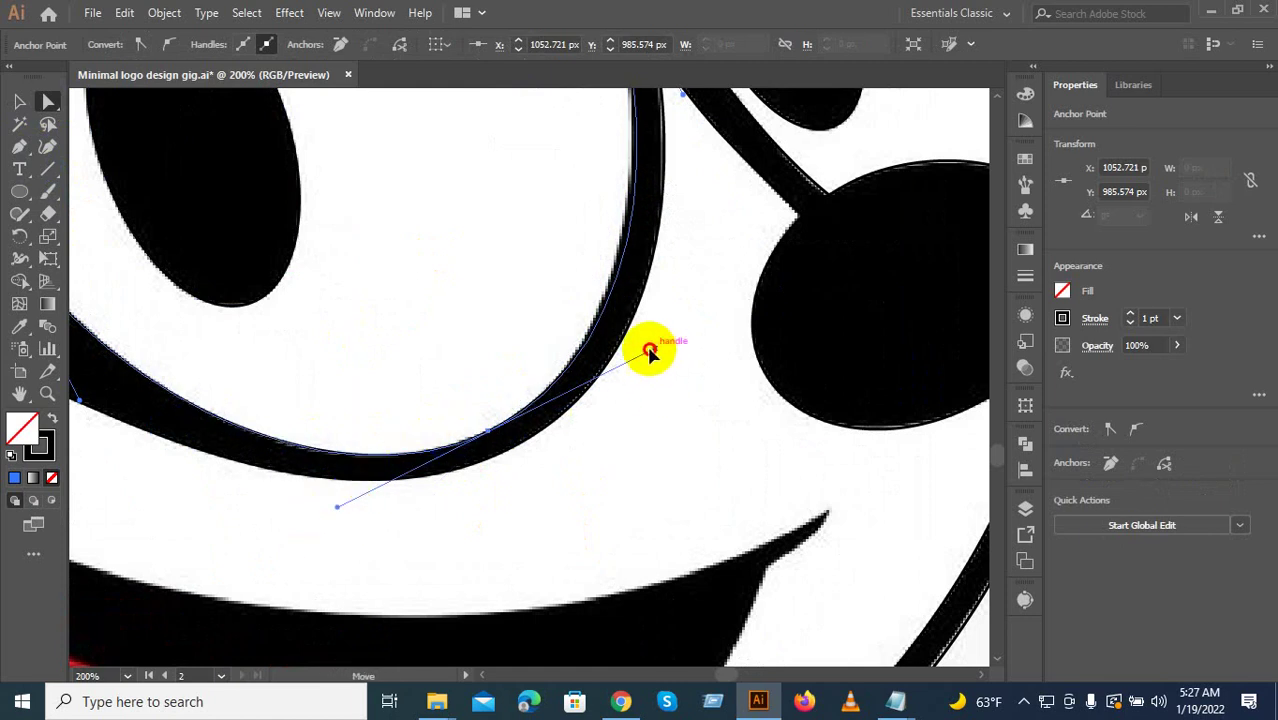
pyautogui.moveTo(650, 352); pyautogui.dragTo(675, 487)
# Start a Pen path at the mouth's upper-left corner, X 842.6, Y 994 px, and curve it to the crease's right tip, X 870.9, Y 985.3 px.
pyautogui.scroll(-2, 636, 359)
pyautogui.moveTo(559, 247); pyautogui.dragTo(513, 357)
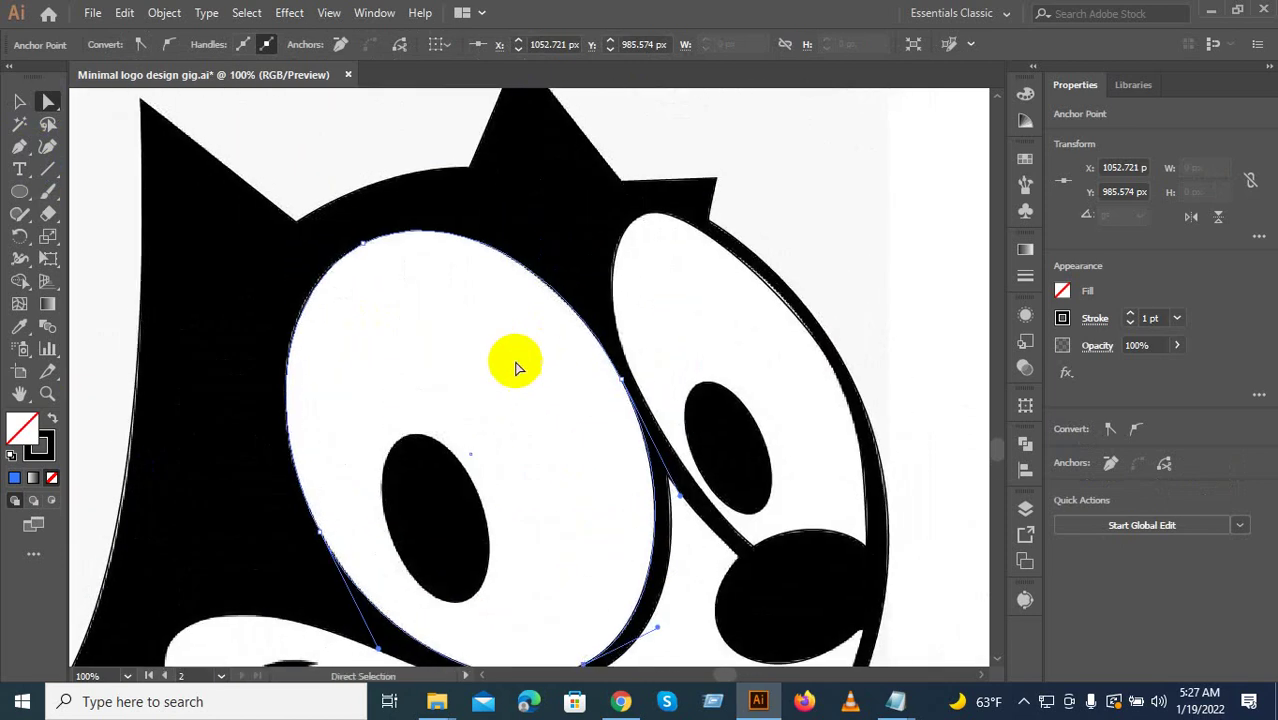
pyautogui.moveTo(765, 408); pyautogui.dragTo(559, 372)
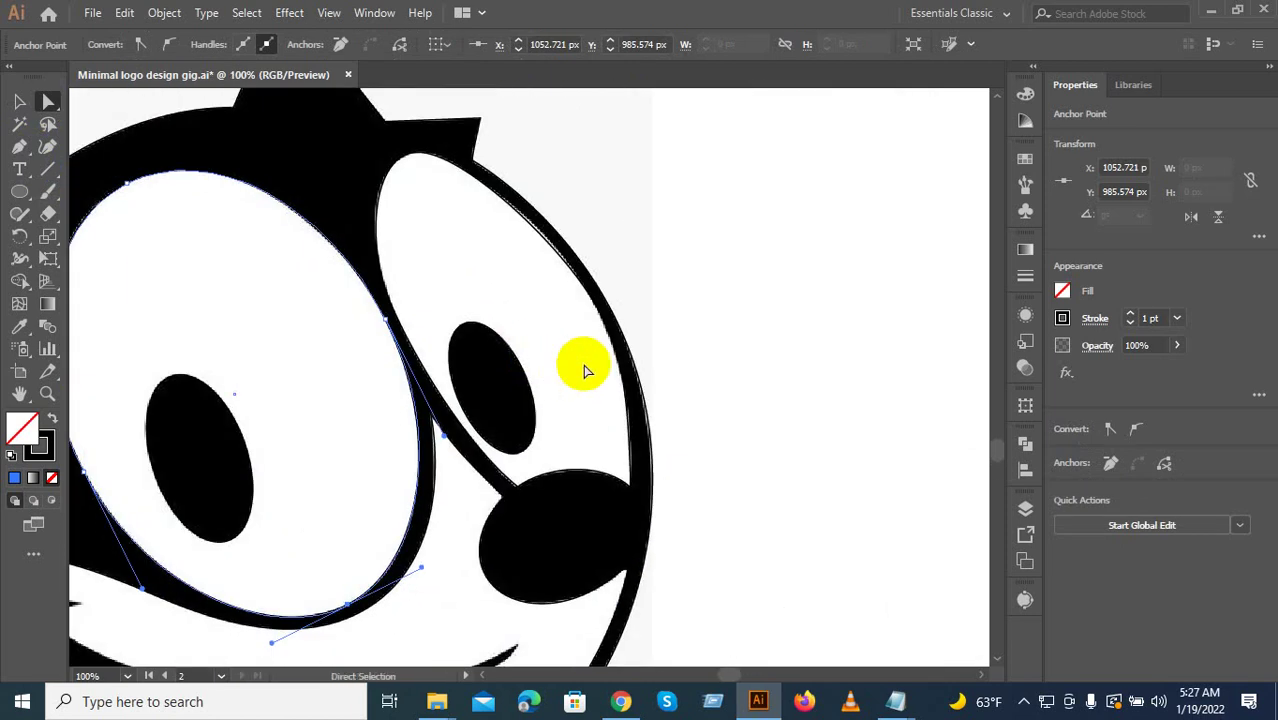
pyautogui.scroll(-3, 585, 372)
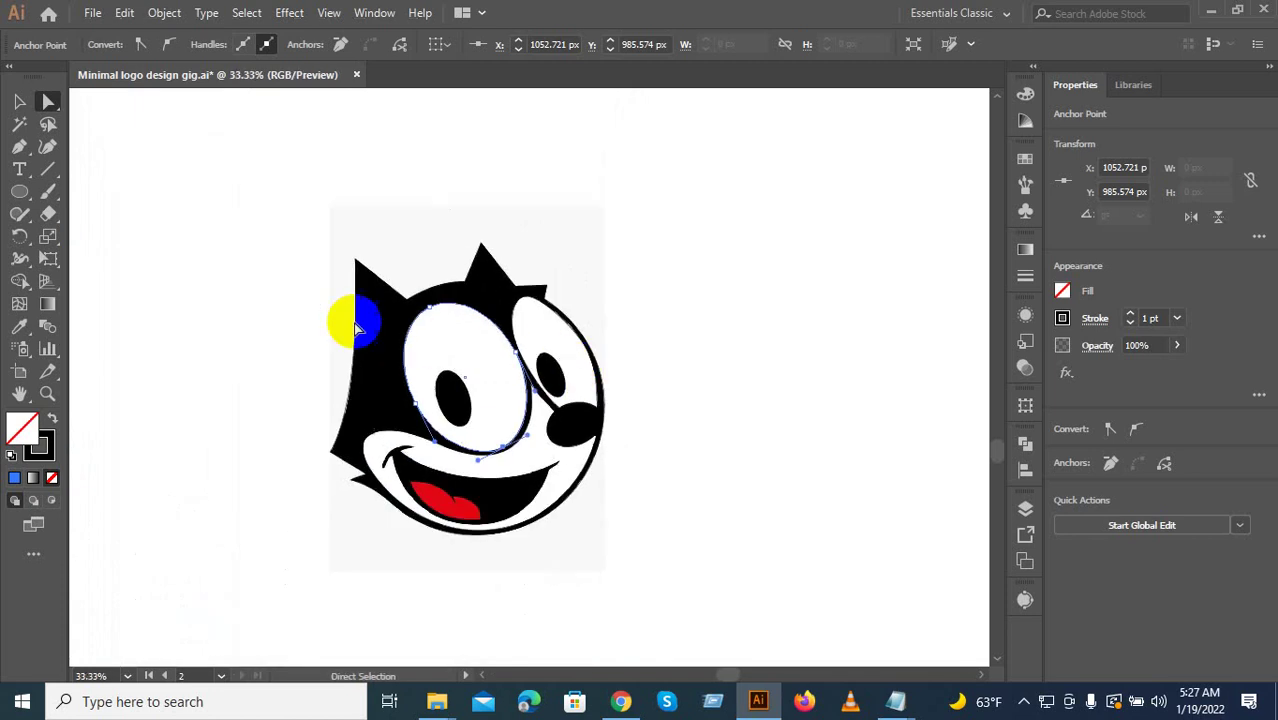
pyautogui.scroll(4, 475, 525)
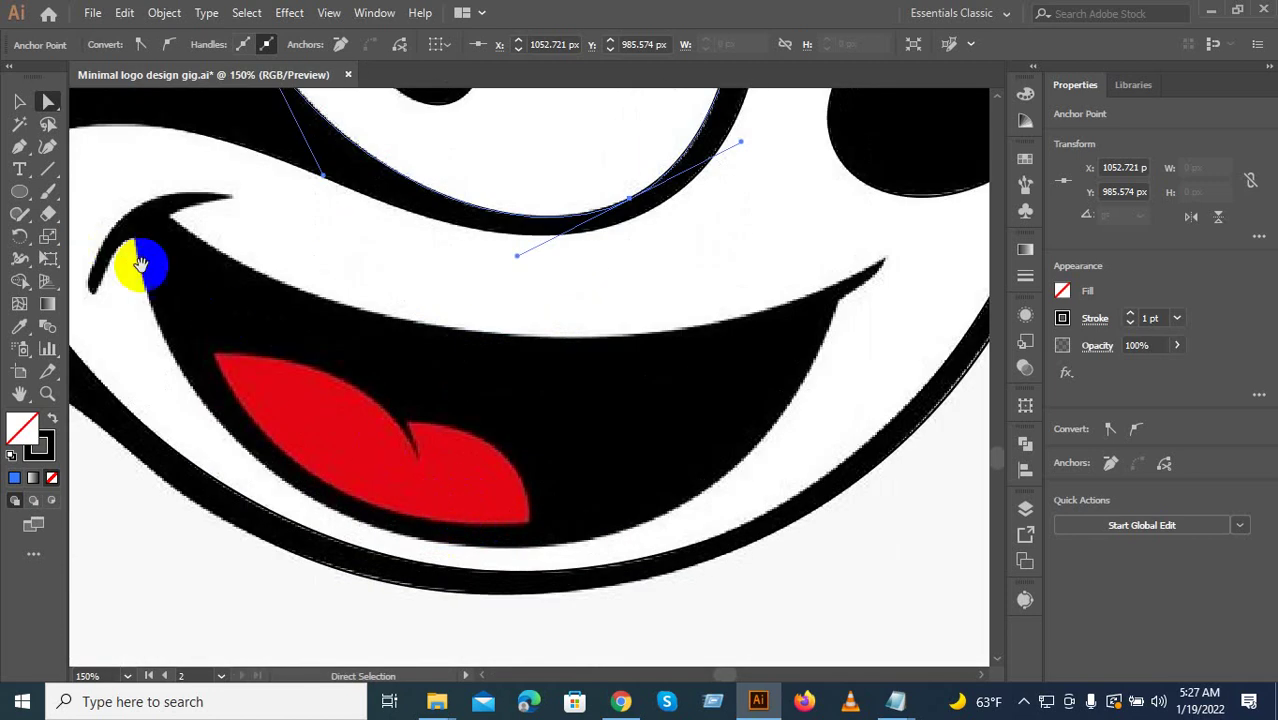
pyautogui.hscroll(-2, 137, 265)
pyautogui.click(19, 146)
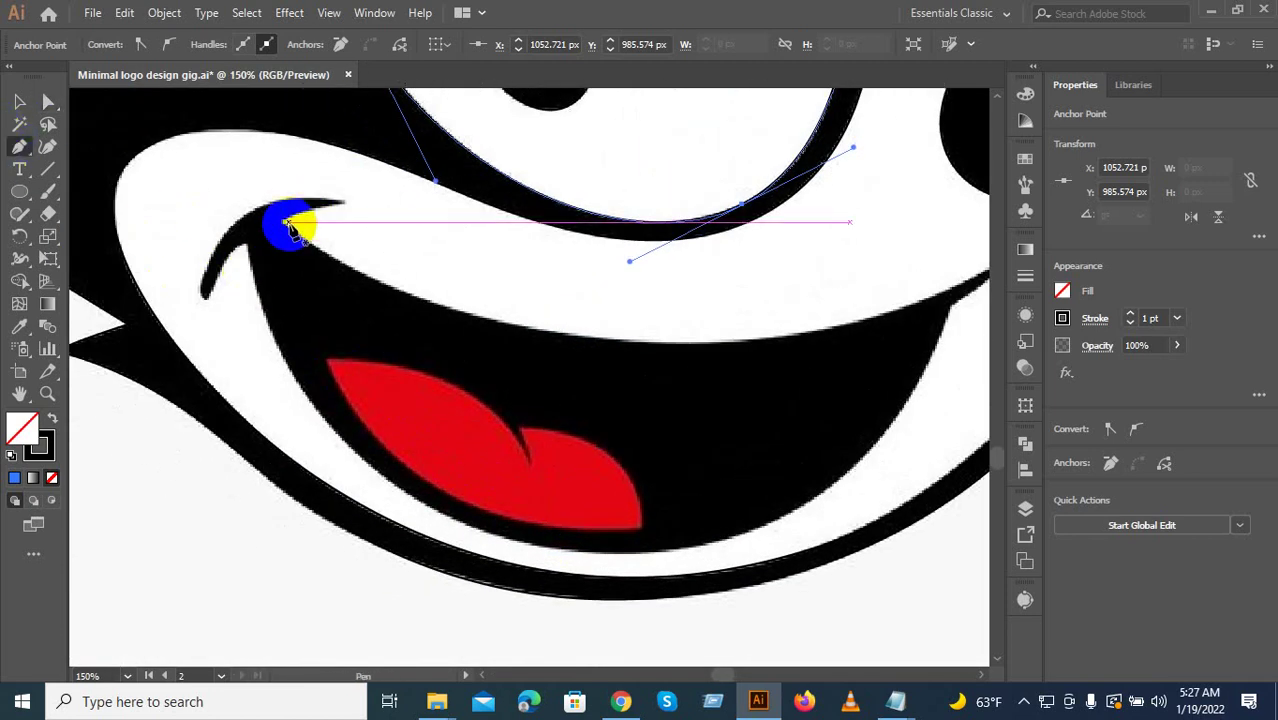
pyautogui.click(291, 228)
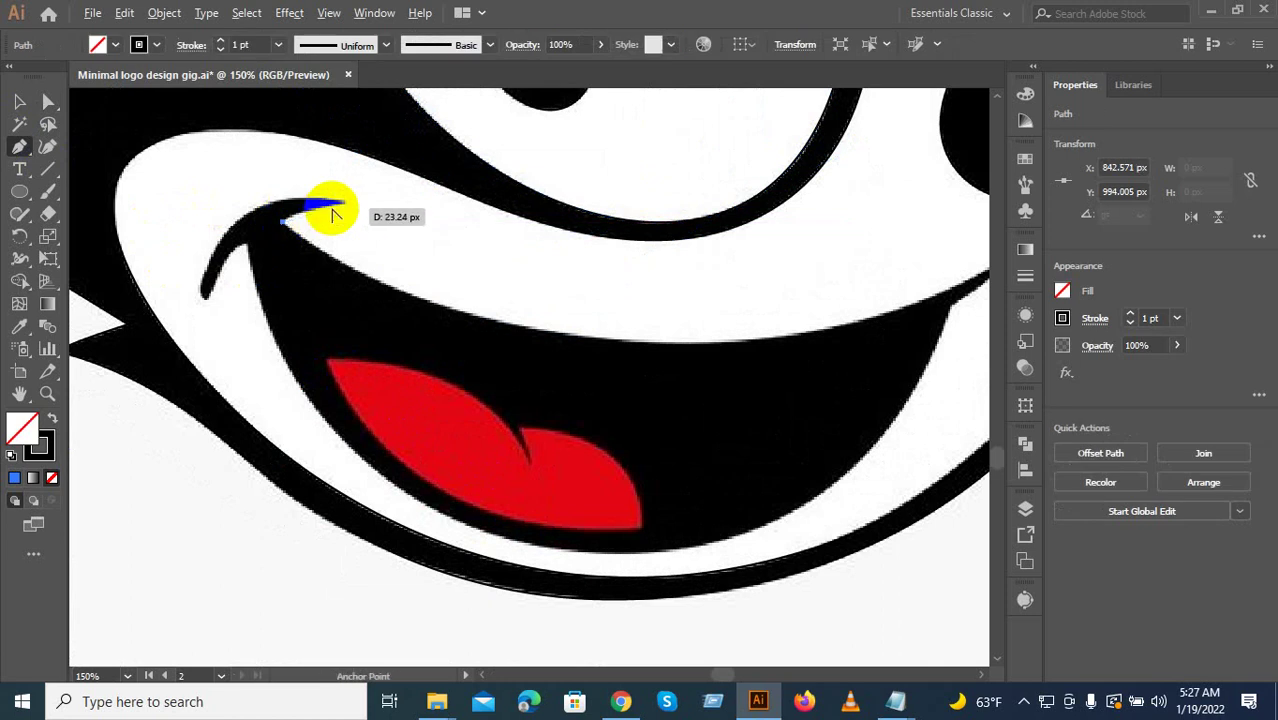
pyautogui.scroll(2, 350, 215)
pyautogui.moveTo(361, 200); pyautogui.dragTo(443, 185)
# Trace the outer edge of the smile crease from its right tip down to its lower-left end.
pyautogui.moveTo(145, 280); pyautogui.dragTo(335, 250)
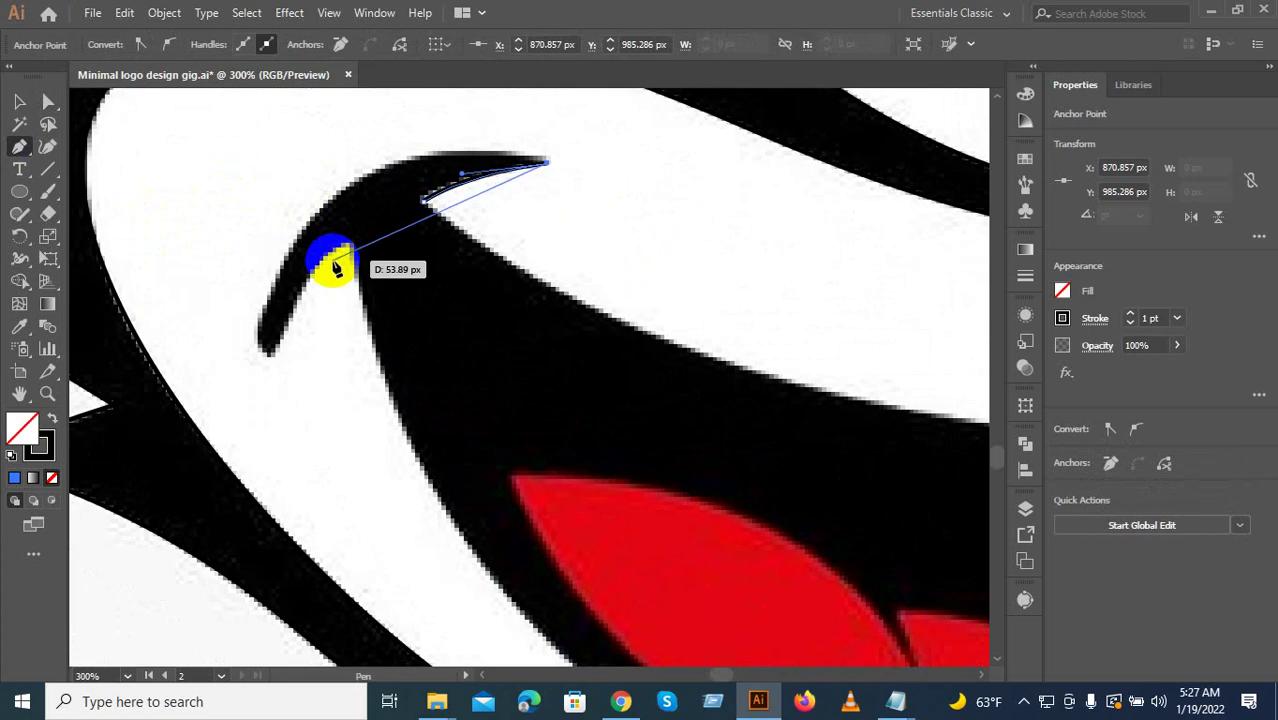
pyautogui.scroll(-1, 330, 257)
pyautogui.moveTo(290, 318); pyautogui.dragTo(291, 230)
pyautogui.scroll(3, 257, 471)
pyautogui.scroll(-2, 280, 422)
pyautogui.moveTo(333, 120); pyautogui.dragTo(307, 254)
pyautogui.scroll(2, 286, 311)
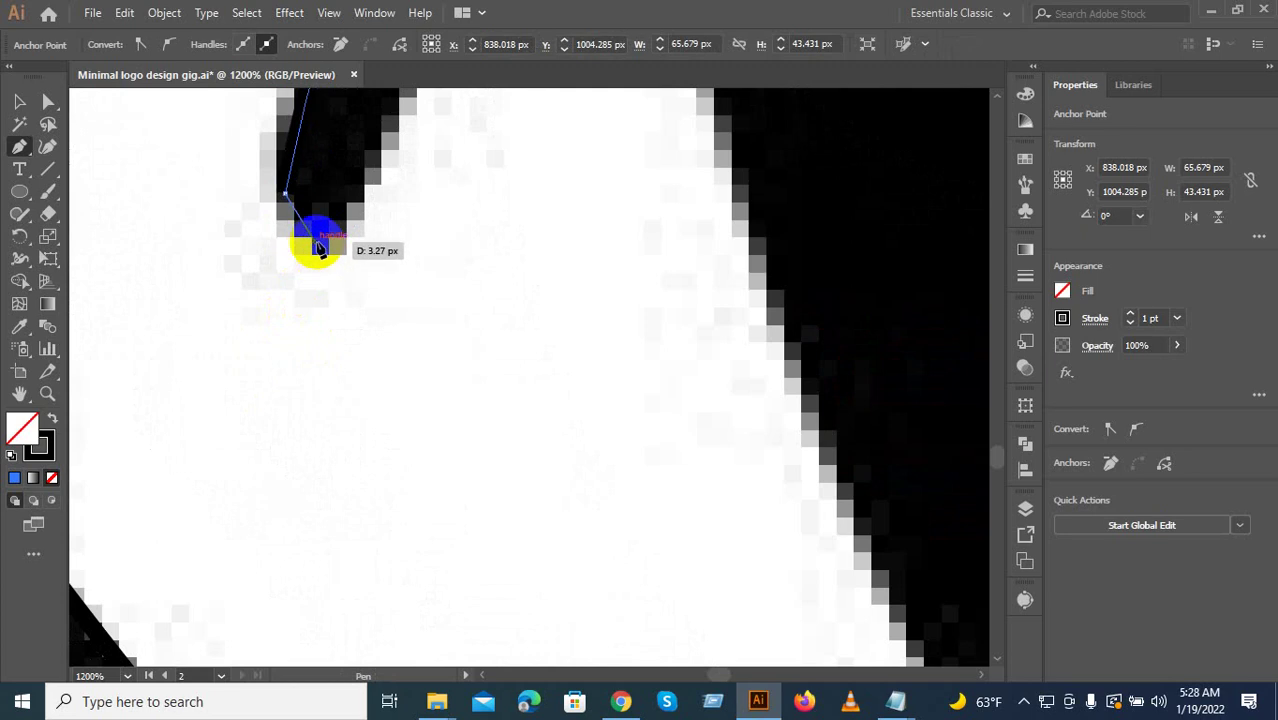
# Trace around the crease's lower tip and up its inner edge with anchors at about X 813.5, Y 1017 px and X 825.6, Y 1003.2 px.
pyautogui.moveTo(301, 222); pyautogui.dragTo(473, 200)
pyautogui.scroll(-4, 337, 262)
pyautogui.scroll(2, 390, 231)
pyautogui.hotkey('ctrl', 'z')
pyautogui.moveTo(288, 333); pyautogui.dragTo(314, 272)
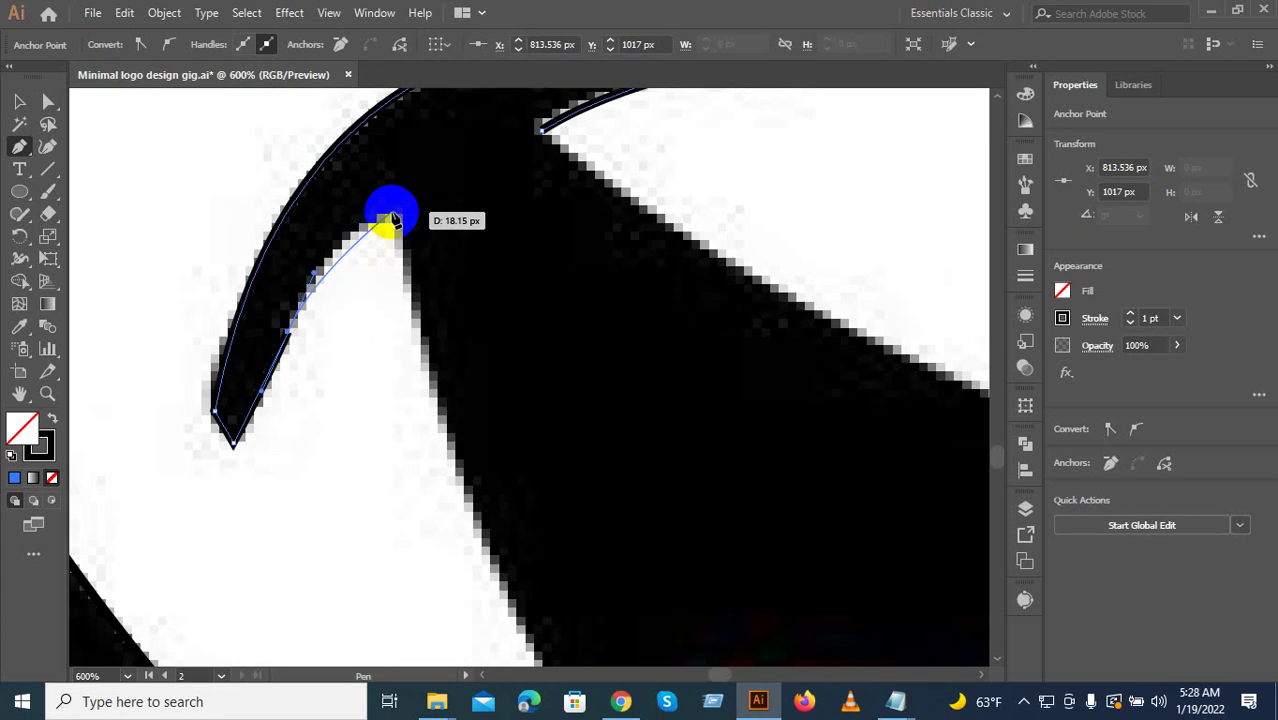
pyautogui.moveTo(394, 212); pyautogui.dragTo(433, 202)
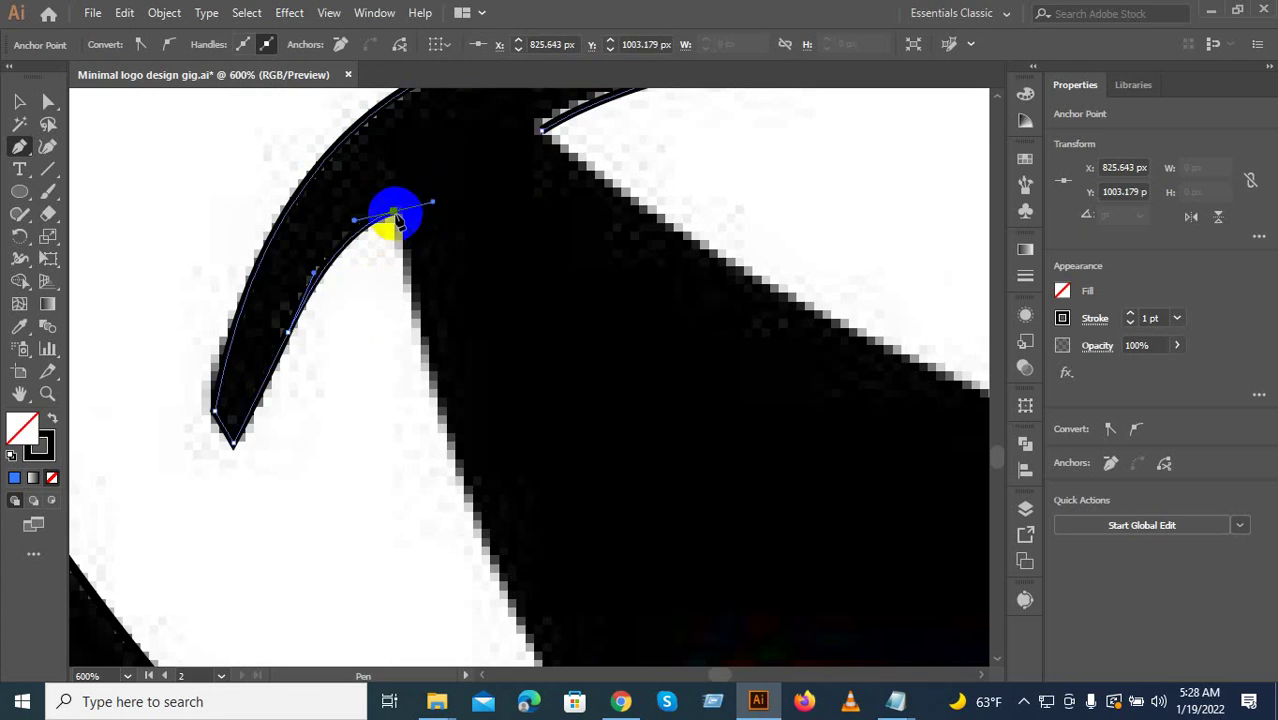
# Trace the mouth's left edge down to a smooth anchor at its bottom, at about X 982.3, Y 1143.9 px.
pyautogui.scroll(-4, 395, 342)
pyautogui.moveTo(485, 429); pyautogui.dragTo(359, 365)
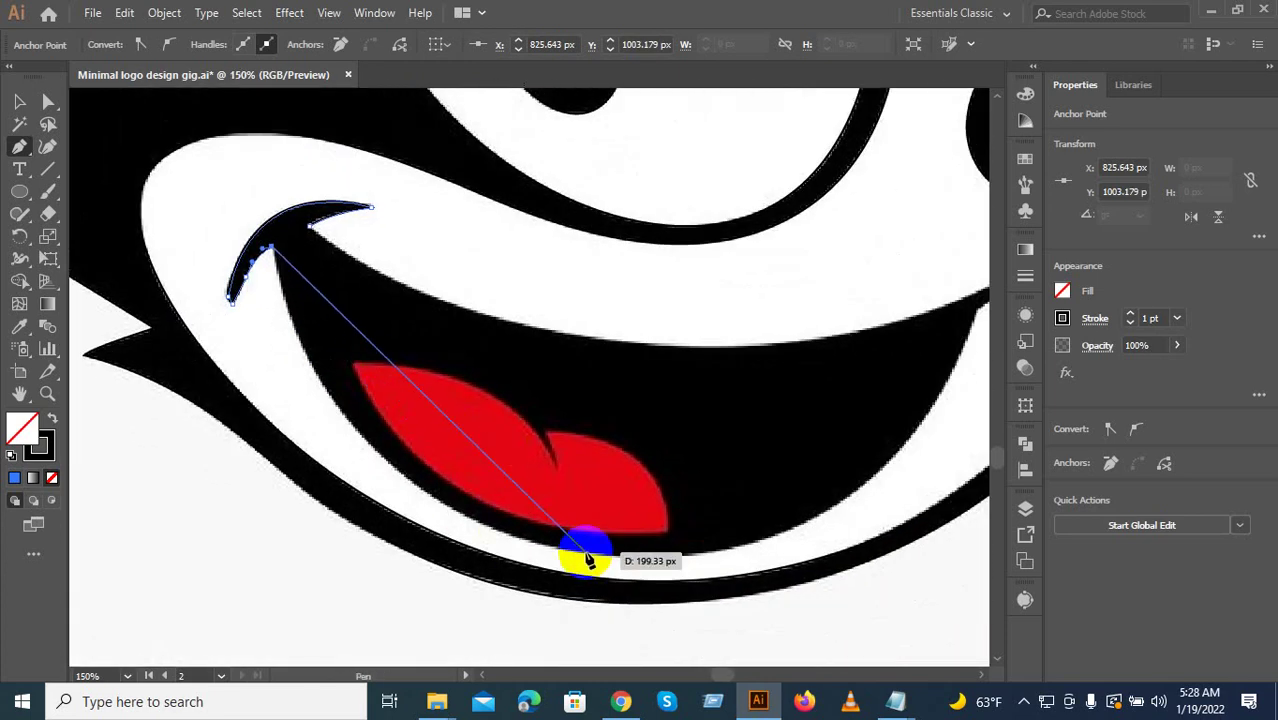
pyautogui.moveTo(615, 556); pyautogui.dragTo(932, 589)
# Add an anchor at the mouth's right corner, X 1147.8, Y 1032.4 px, and shorten the bottom anchor's right handle to fit the lower edge.
pyautogui.moveTo(954, 487); pyautogui.dragTo(649, 494)
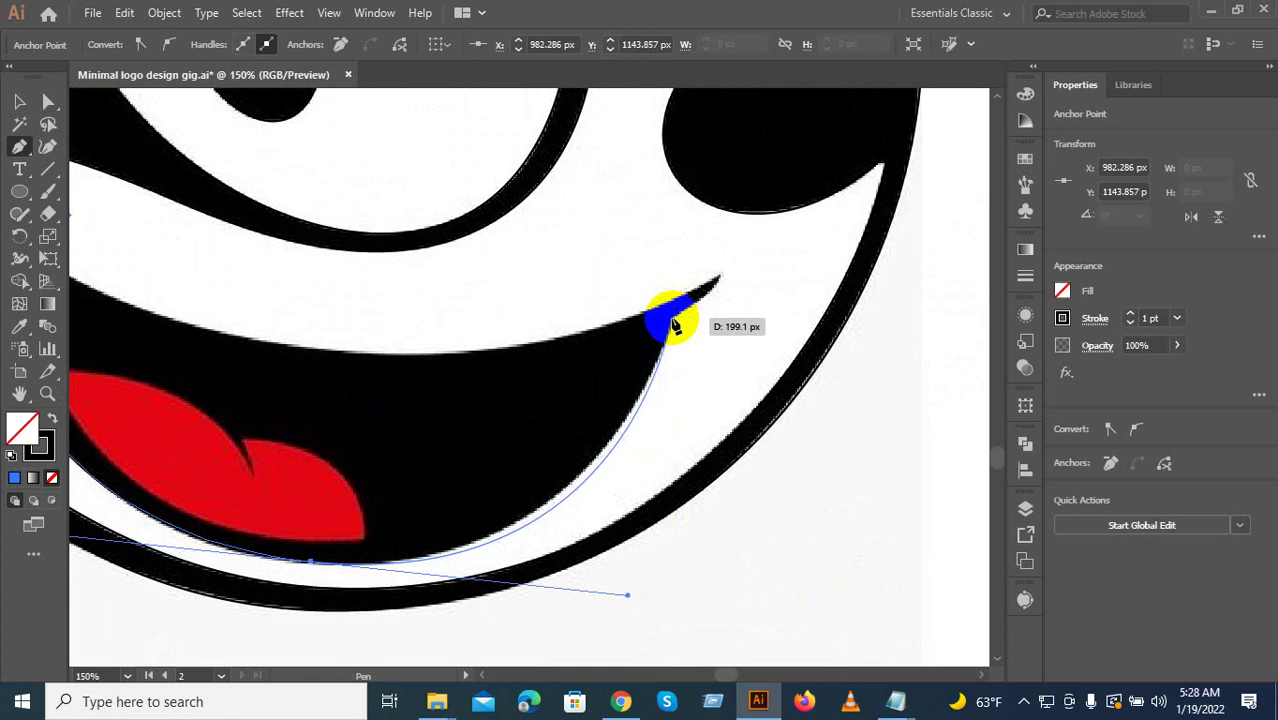
pyautogui.scroll(1, 675, 325)
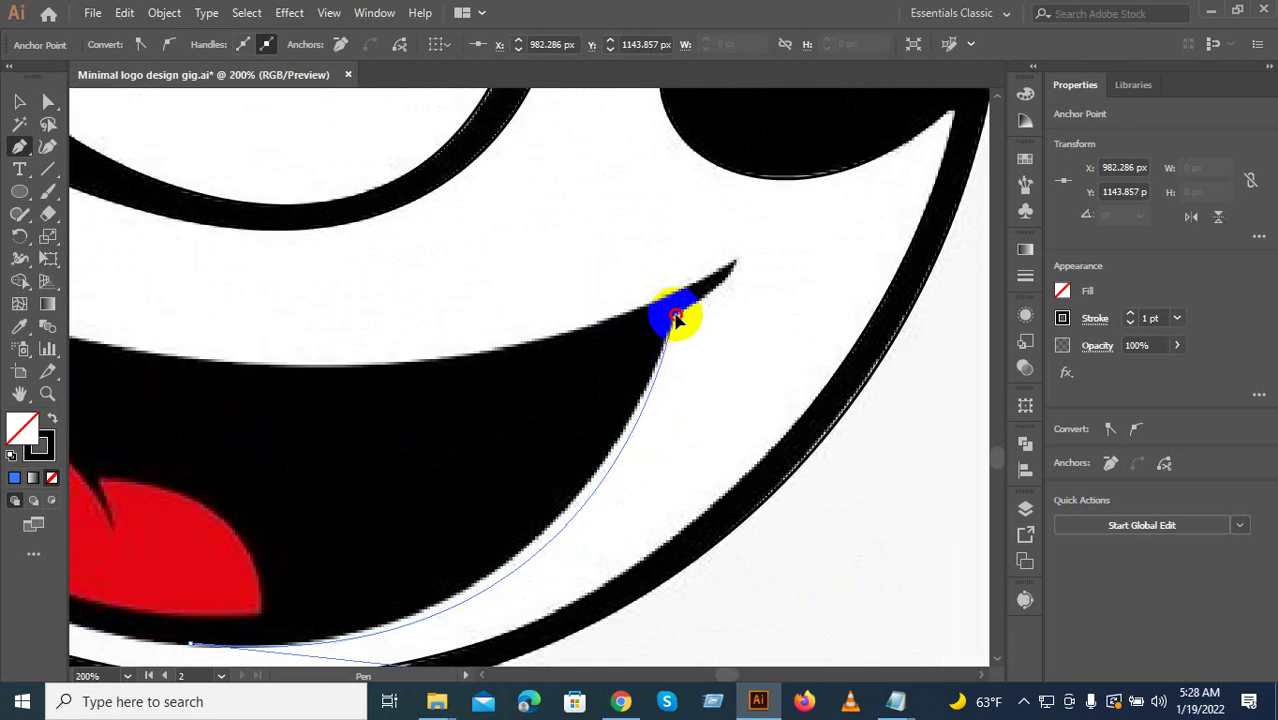
pyautogui.moveTo(678, 313); pyautogui.dragTo(676, 310)
pyautogui.moveTo(605, 492); pyautogui.dragTo(697, 331)
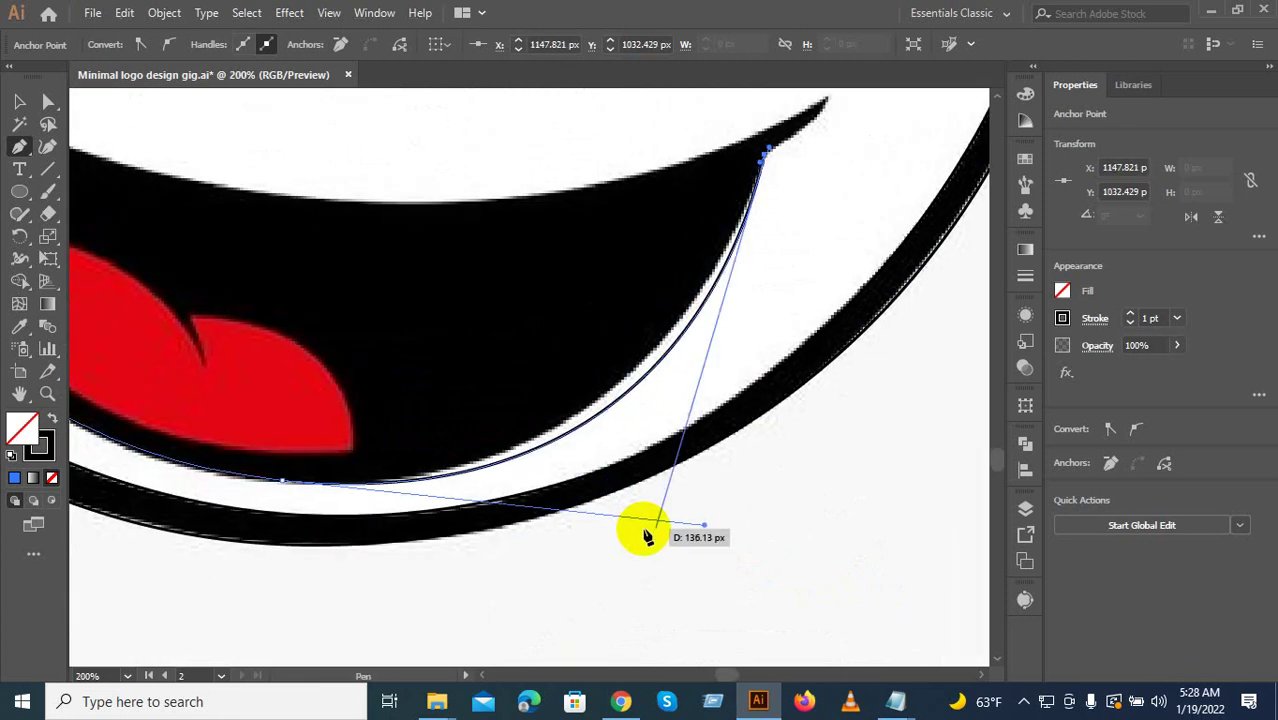
pyautogui.moveTo(705, 527); pyautogui.dragTo(669, 512)
# Curve the path to the mouth's right tip at about X 1169.9, Y 1012.5 px and remove that anchor's outgoing direction handle.
pyautogui.scroll(5, 605, 479)
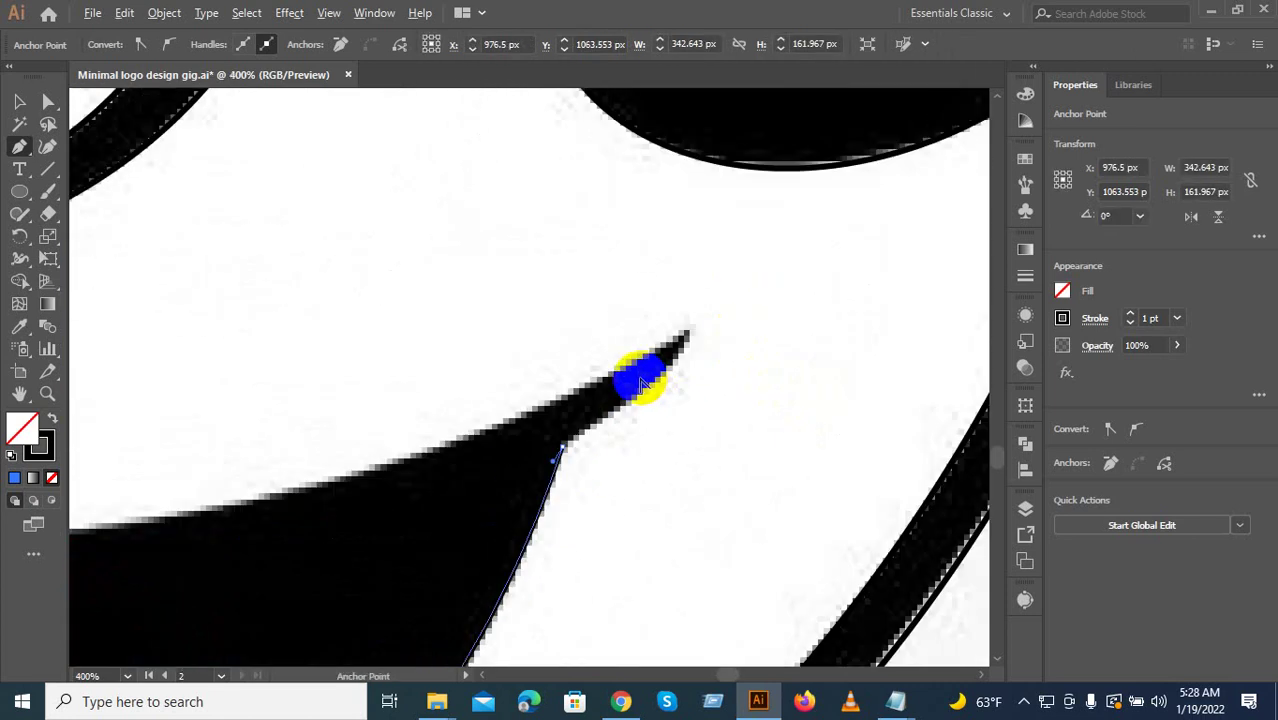
pyautogui.moveTo(497, 494); pyautogui.dragTo(90, 175)
pyautogui.moveTo(495, 488)
pyautogui.mouseDown()
pyautogui.moveTo(793, 284)
pyautogui.moveTo(875, 197)
pyautogui.moveTo(881, 155)
pyautogui.moveTo(758, 201)
pyautogui.moveTo(681, 264)
pyautogui.moveTo(708, 123)
pyautogui.mouseUp()
pyautogui.click(686, 241)
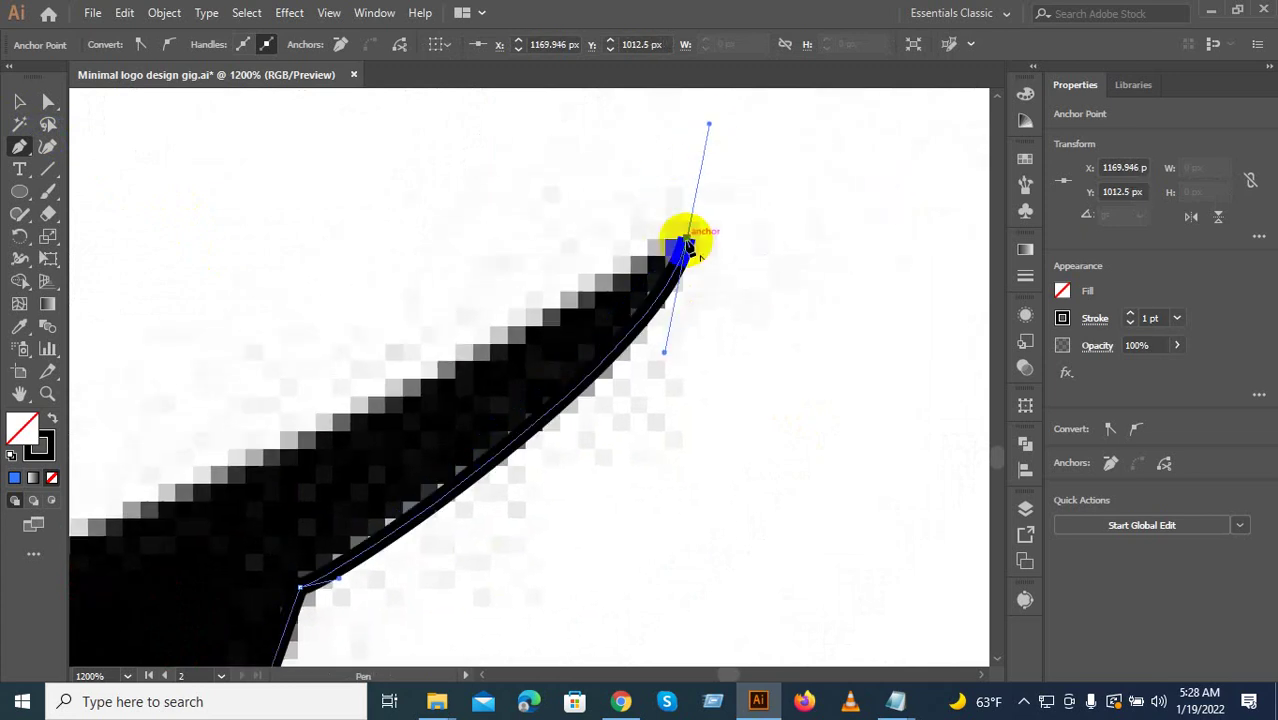
# Trace the mouth's upper edge through a smooth anchor at about X 975, Y 1046.1 px and close the path at X 842.6, Y 994 px.
pyautogui.scroll(-4, 632, 385)
pyautogui.moveTo(500, 473); pyautogui.dragTo(903, 440)
pyautogui.scroll(-2, 364, 518)
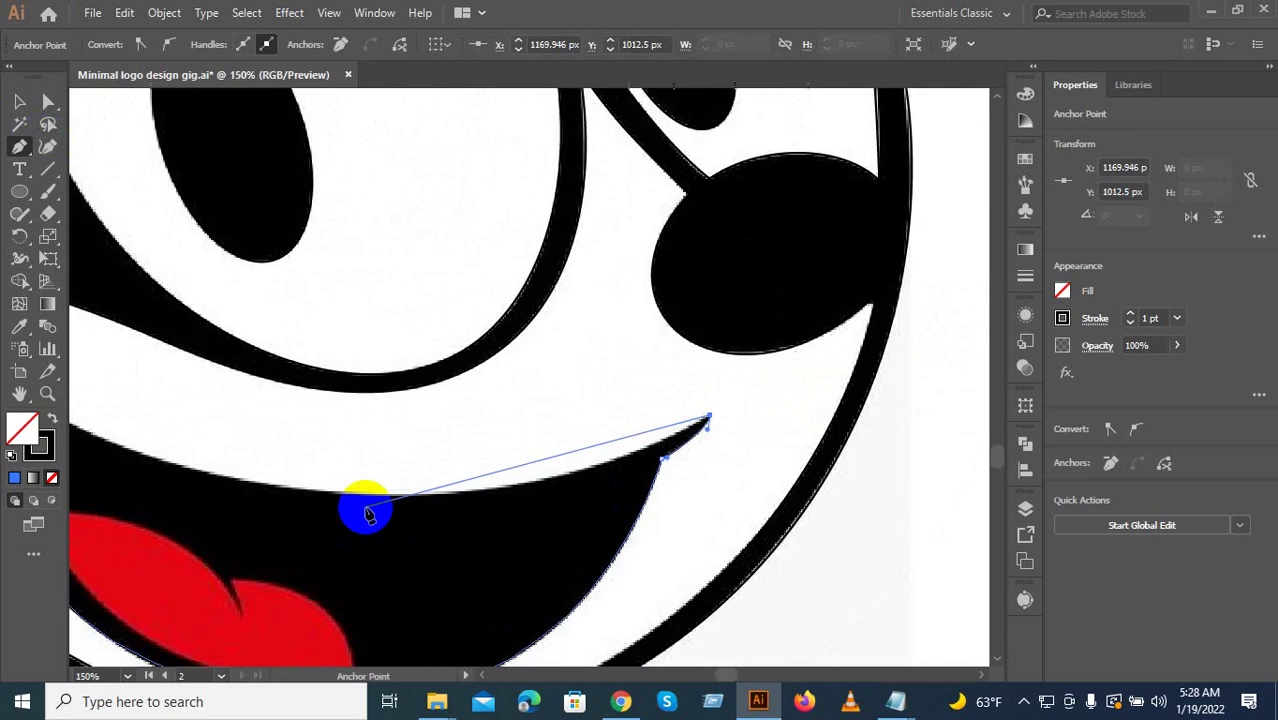
pyautogui.moveTo(290, 490); pyautogui.dragTo(143, 451)
pyautogui.moveTo(112, 380); pyautogui.dragTo(245, 445)
pyautogui.scroll(2, 242, 446)
pyautogui.scroll(-3, 408, 422)
pyautogui.hscroll(1, 408, 422)
# Adjust both direction handles of the anchor on the mouth's upper edge so the curve follows the reference image.
pyautogui.click(48, 101)
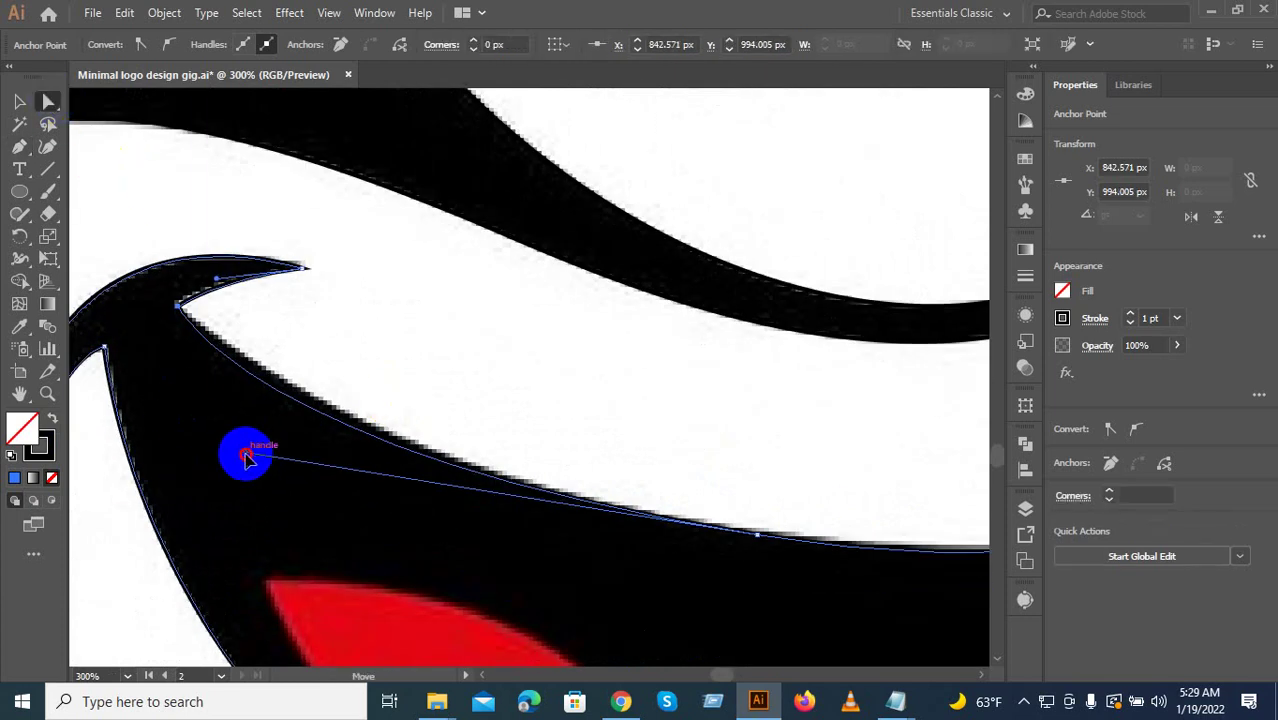
pyautogui.moveTo(246, 456); pyautogui.dragTo(312, 456)
pyautogui.moveTo(638, 511); pyautogui.dragTo(282, 434)
pyautogui.click(406, 470)
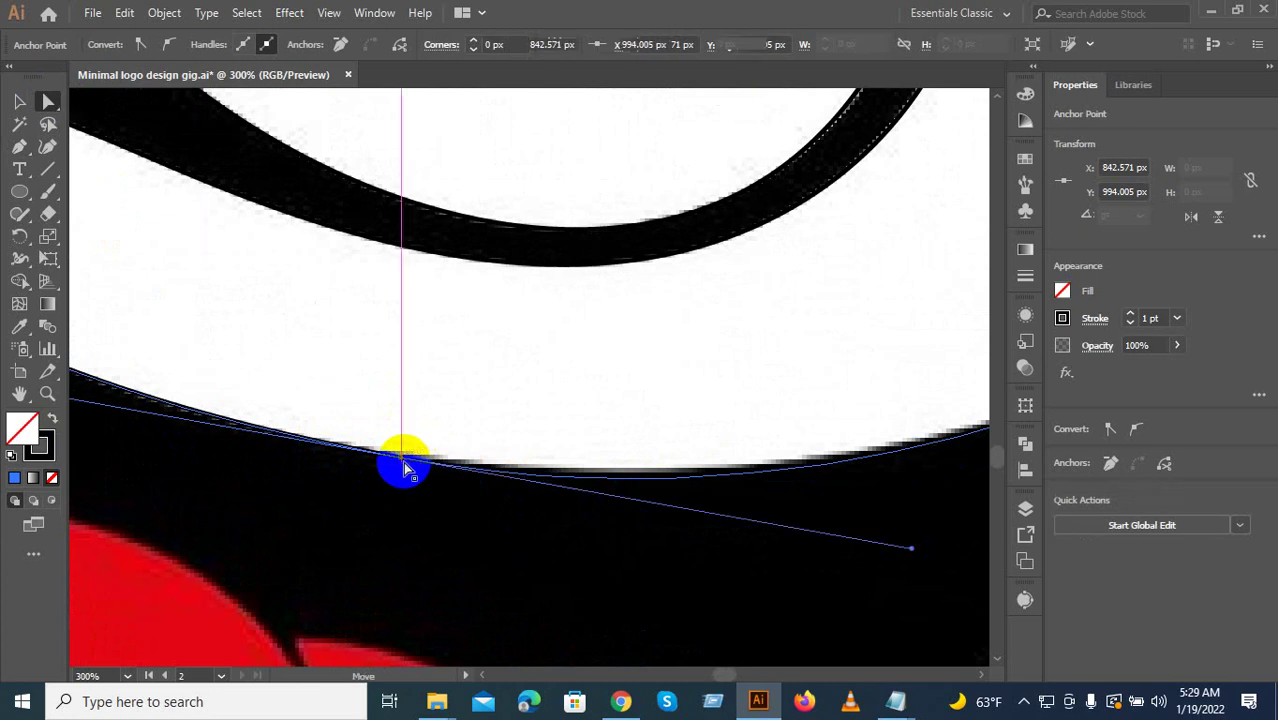
pyautogui.scroll(-1, 827, 556)
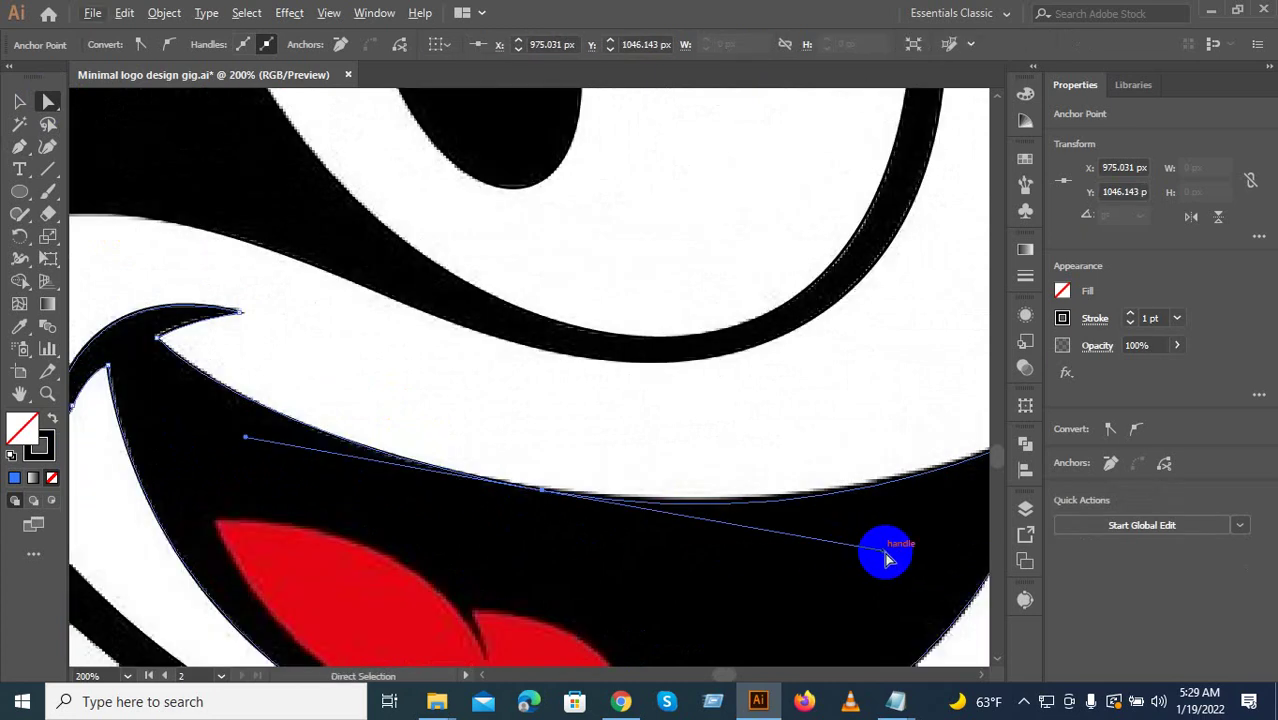
pyautogui.scroll(1, 888, 560)
pyautogui.moveTo(888, 555)
pyautogui.mouseDown()
pyautogui.moveTo(819, 534)
pyautogui.moveTo(873, 530)
pyautogui.moveTo(881, 543)
pyautogui.mouseUp()
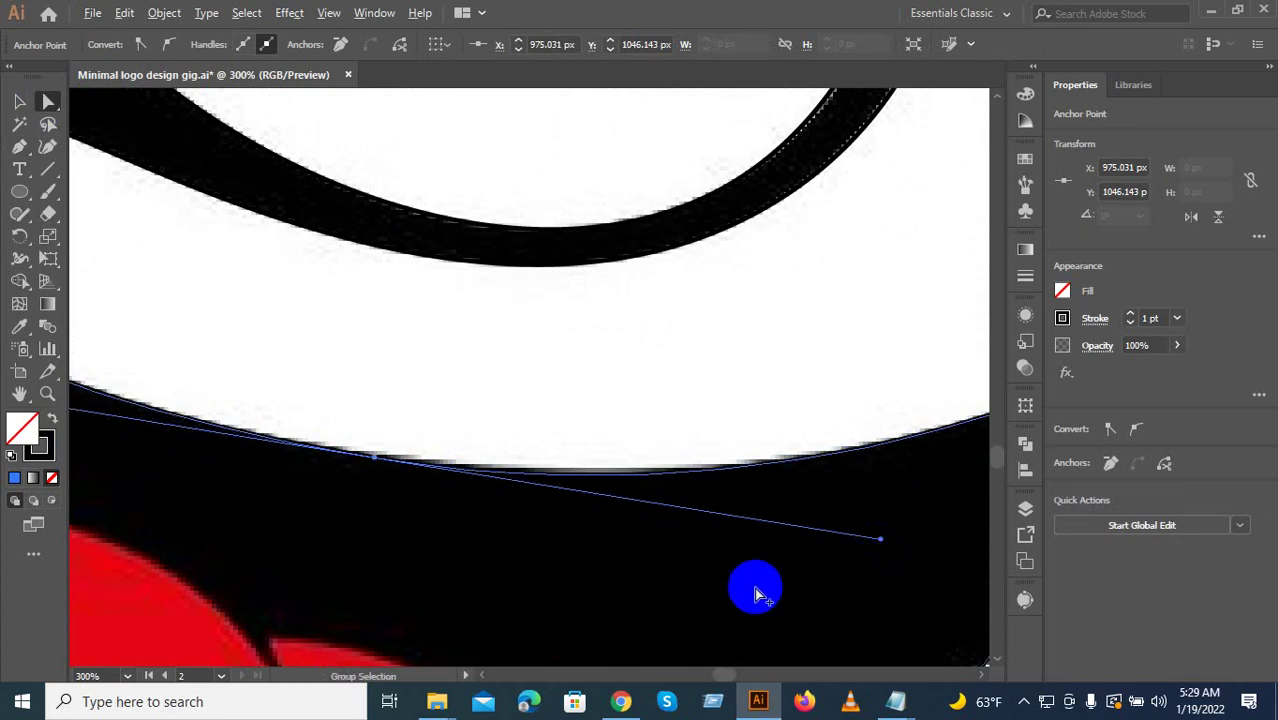
# Trace the tongue's lower edge from X 862.7, Y 1056.2 px to a corner at X 1006.6, Y 1133.7 px, removing that anchor's outgoing handle.
pyautogui.scroll(-3, 753, 588)
pyautogui.scroll(1, 740, 560)
pyautogui.scroll(2, 560, 483)
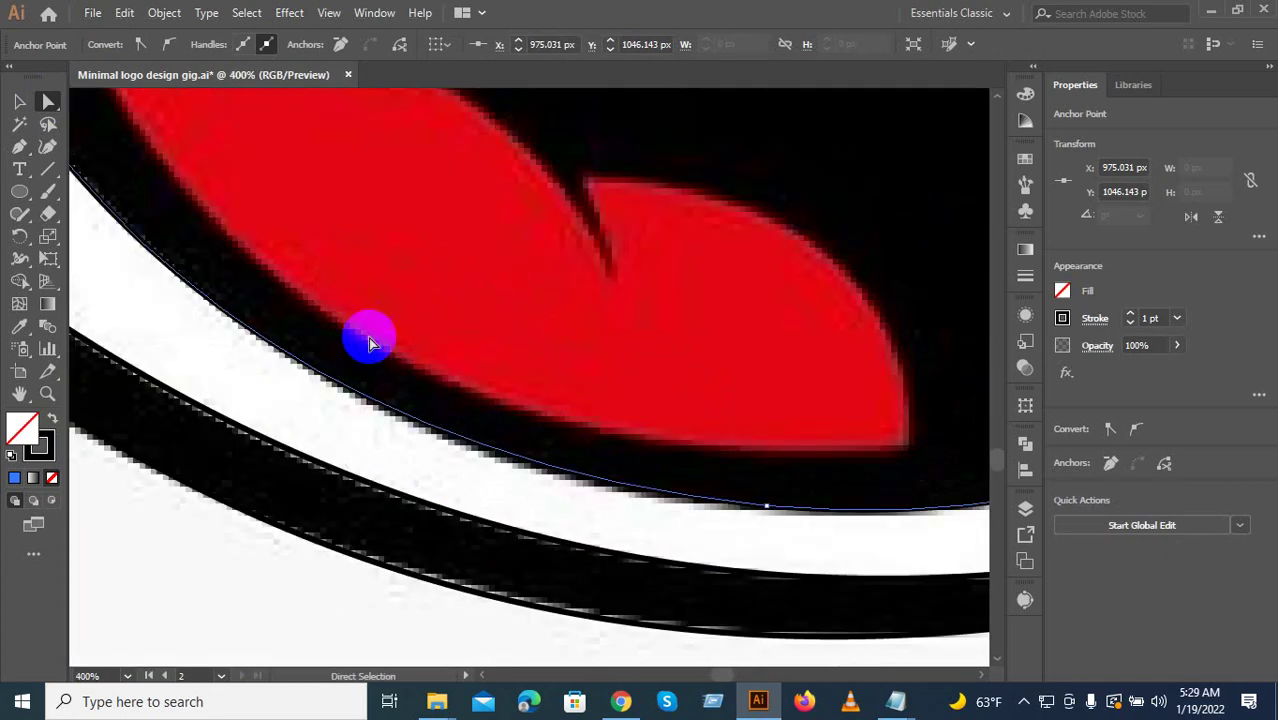
pyautogui.scroll(-1, 314, 251)
pyautogui.scroll(2, 331, 260)
pyautogui.click(20, 148)
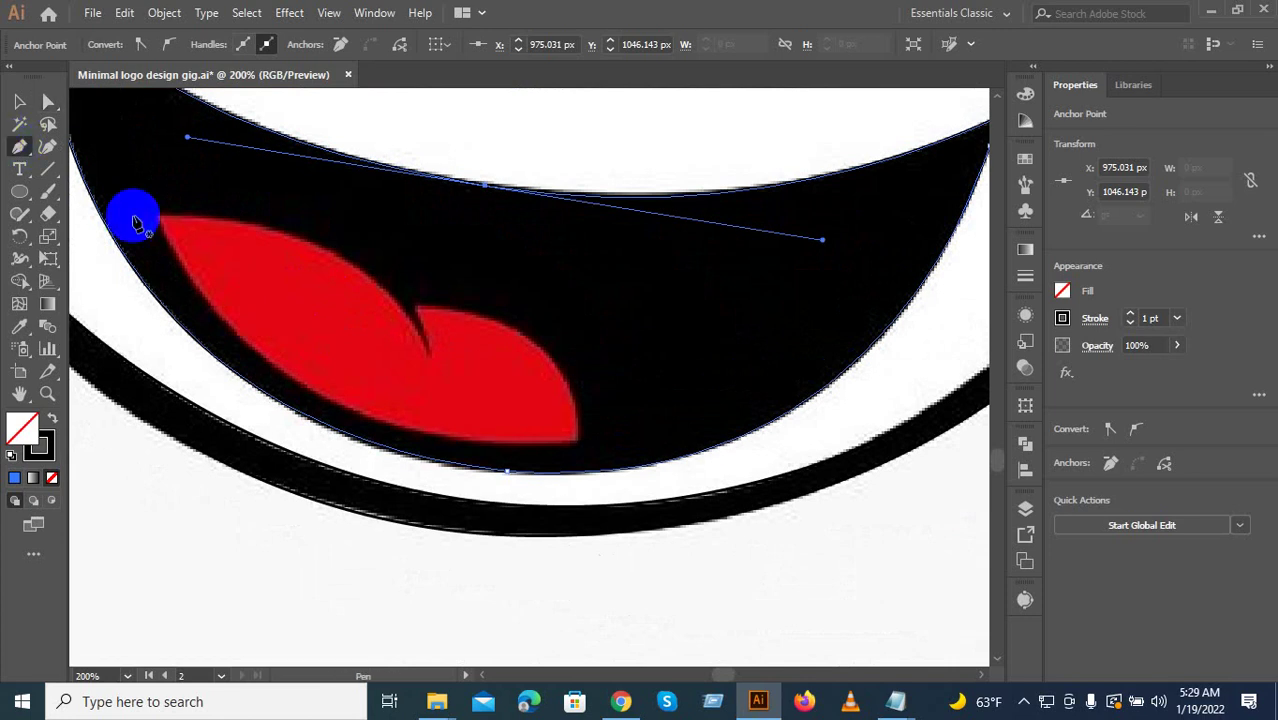
pyautogui.click(158, 215)
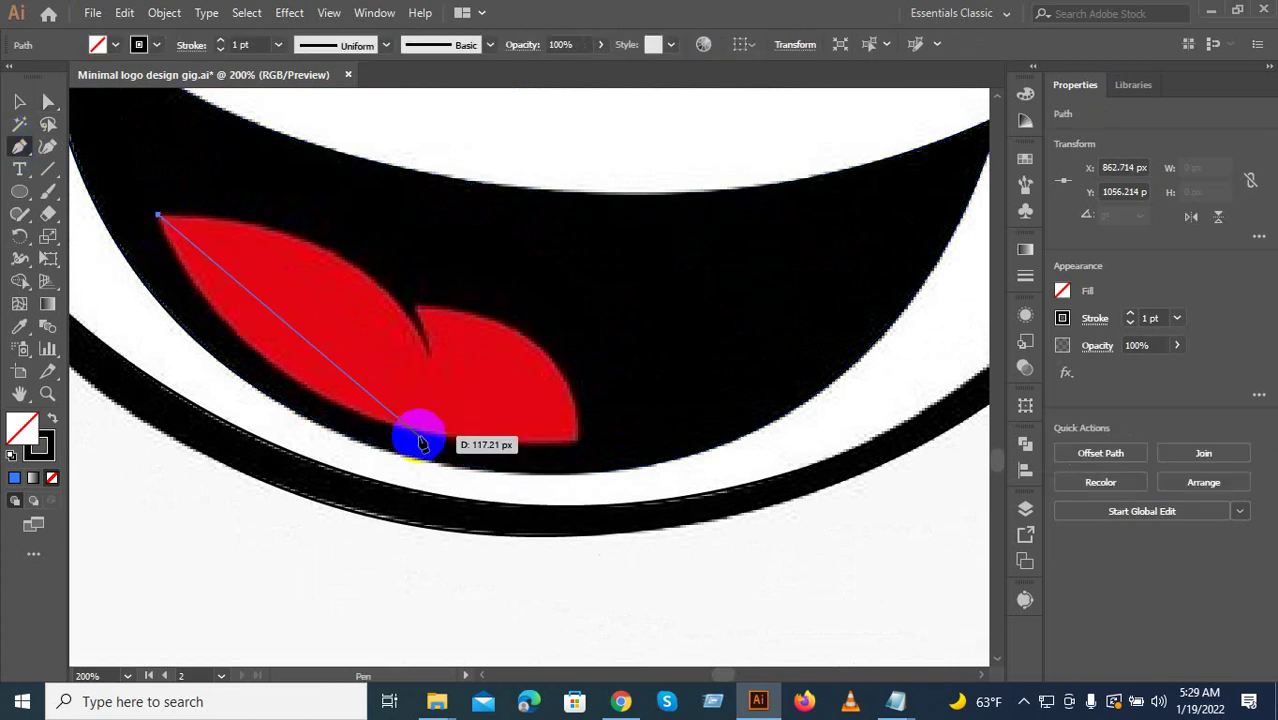
pyautogui.moveTo(461, 442); pyautogui.dragTo(578, 441)
pyautogui.moveTo(693, 440); pyautogui.dragTo(925, 420)
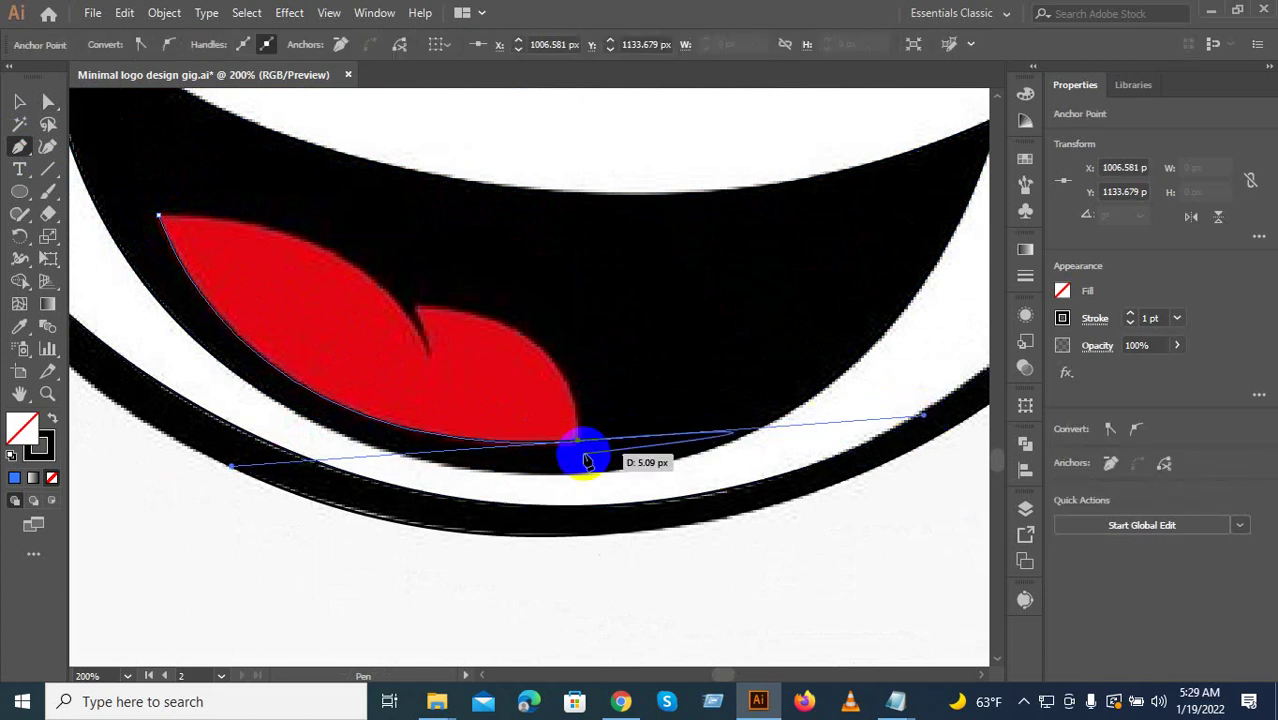
pyautogui.click(579, 442)
pyautogui.scroll(2, 437, 354)
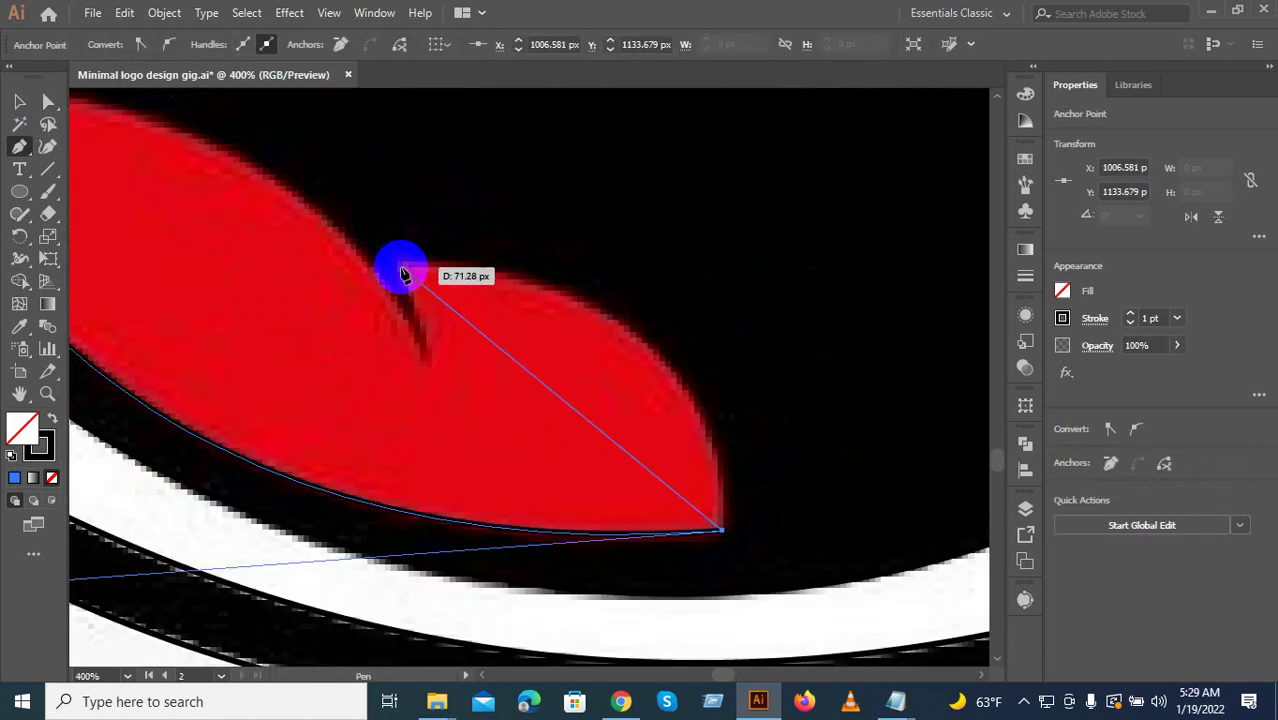
pyautogui.moveTo(402, 266); pyautogui.dragTo(325, 215)
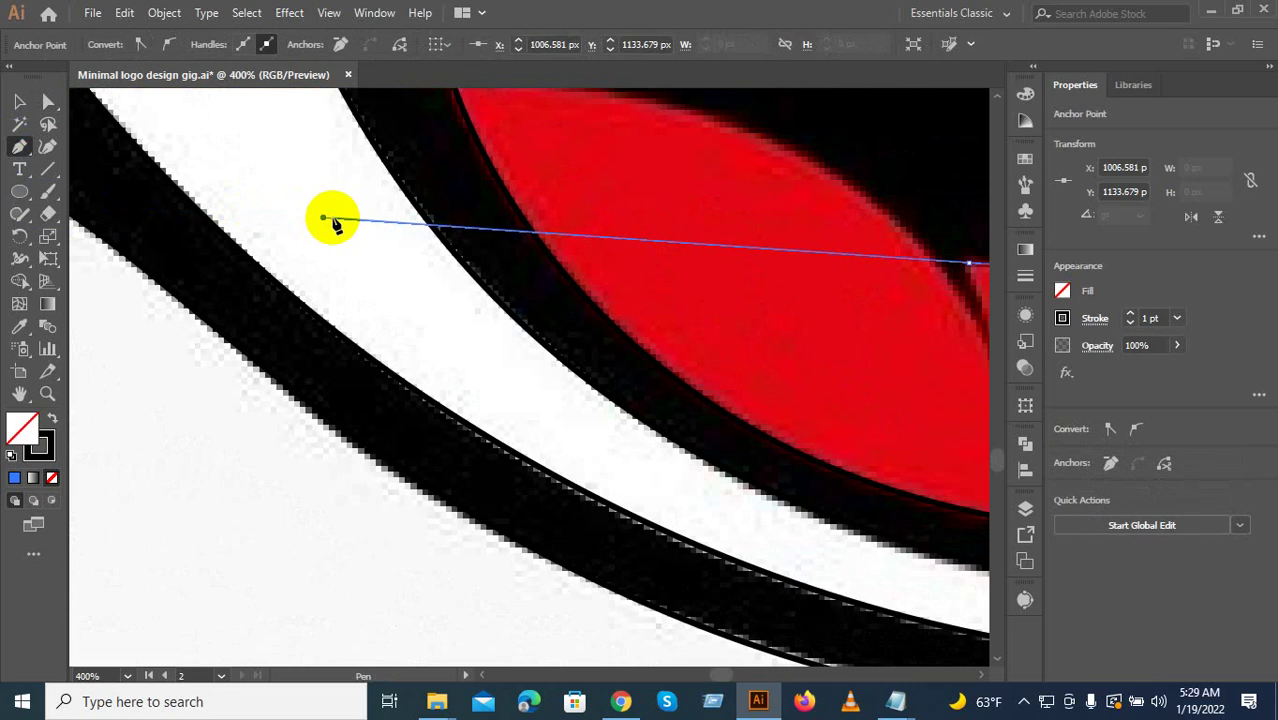
pyautogui.scroll(-2, 522, 262)
pyautogui.hotkey('ctrl', 'z')
# Curve the path over the tongue's right lobe to an anchor at about X 951.6, Y 1087.7 px and remove its outgoing direction handle.
pyautogui.moveTo(804, 291); pyautogui.dragTo(478, 321)
pyautogui.scroll(1, 524, 318)
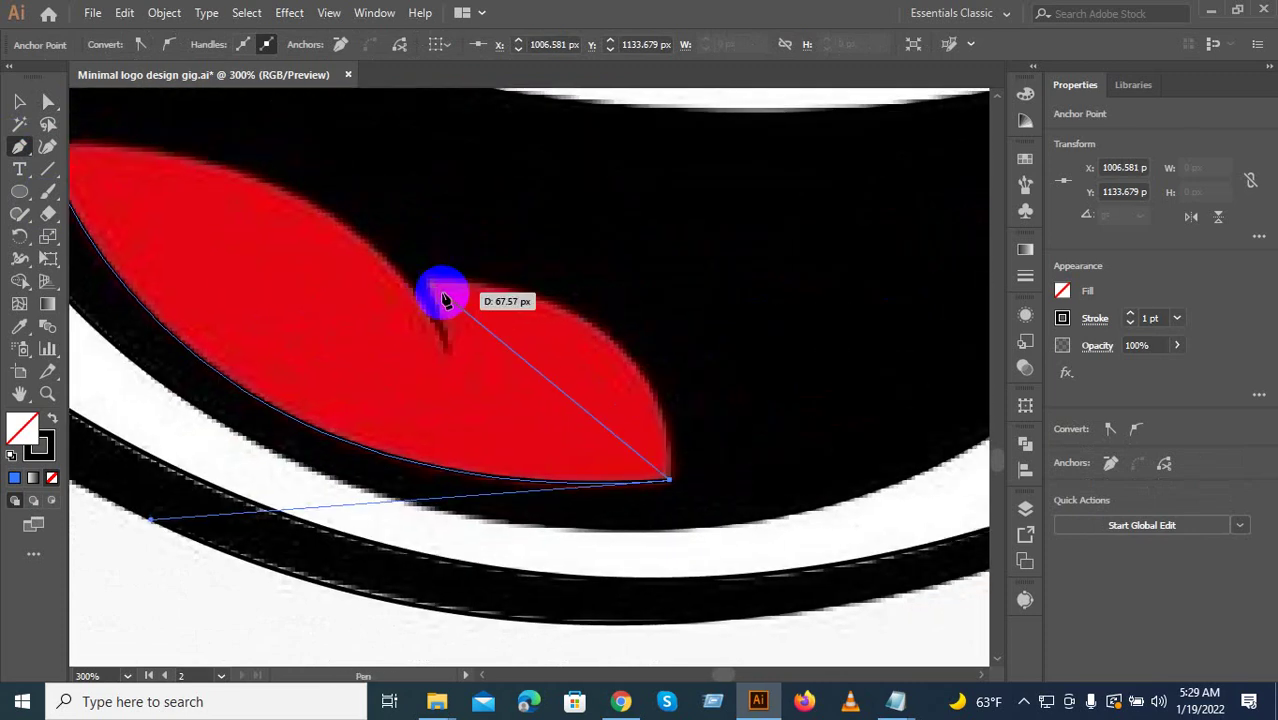
pyautogui.moveTo(430, 280); pyautogui.dragTo(165, 260)
pyautogui.click(426, 284)
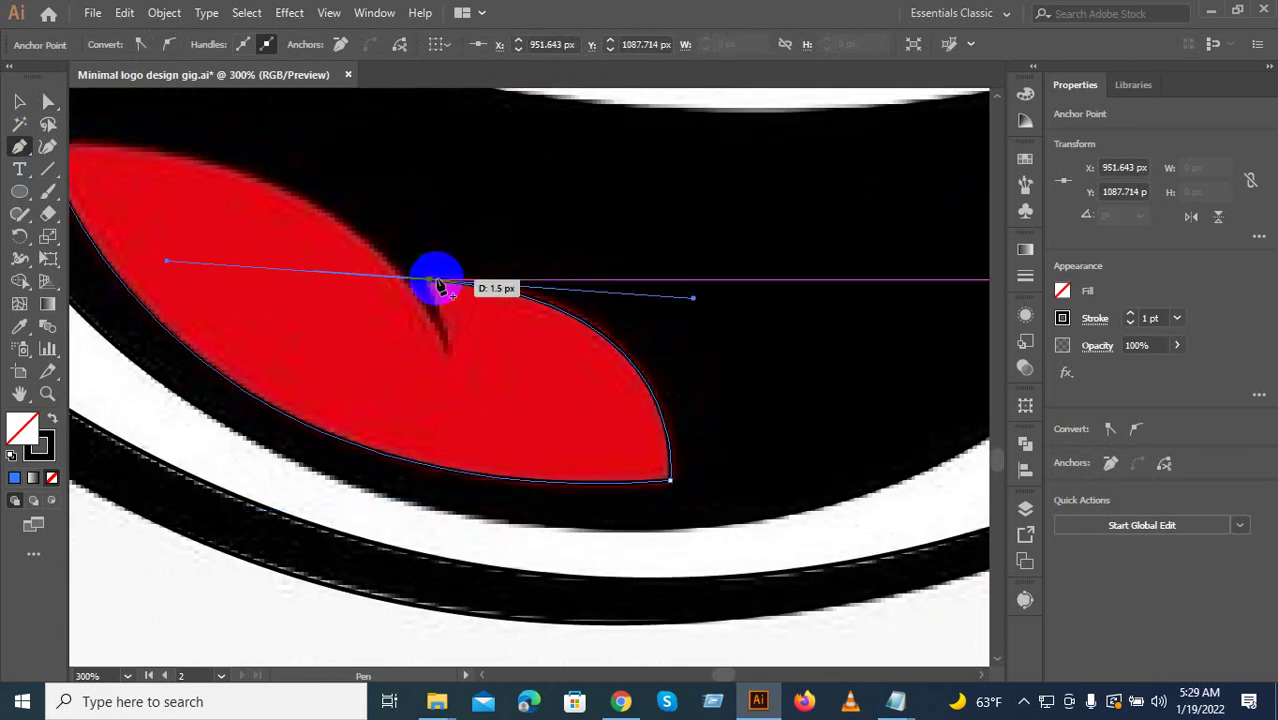
# Trace down into the tongue's notch at about X 955.1, Y 1105.3 px, then curve back to the starting anchor to close the path.
pyautogui.moveTo(440, 285); pyautogui.dragTo(438, 394)
pyautogui.click(445, 357)
pyautogui.moveTo(385, 321); pyautogui.dragTo(631, 445)
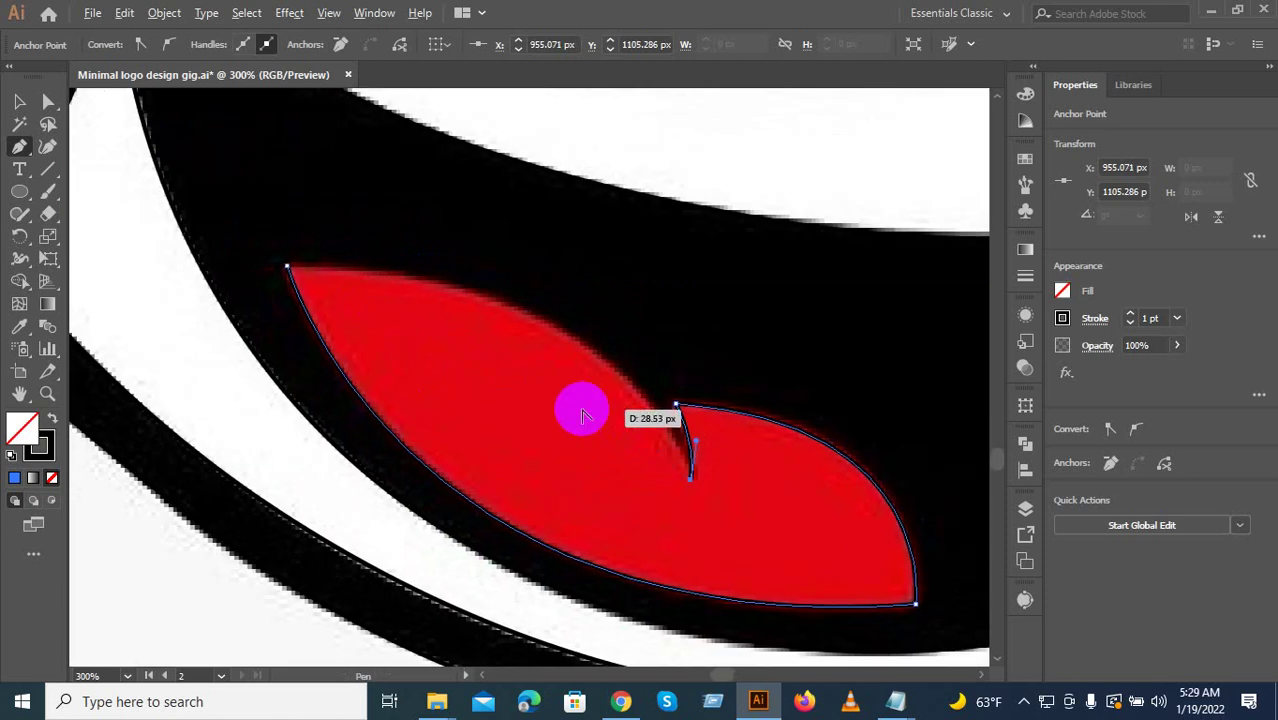
pyautogui.scroll(-1, 583, 412)
pyautogui.moveTo(389, 318); pyautogui.dragTo(205, 290)
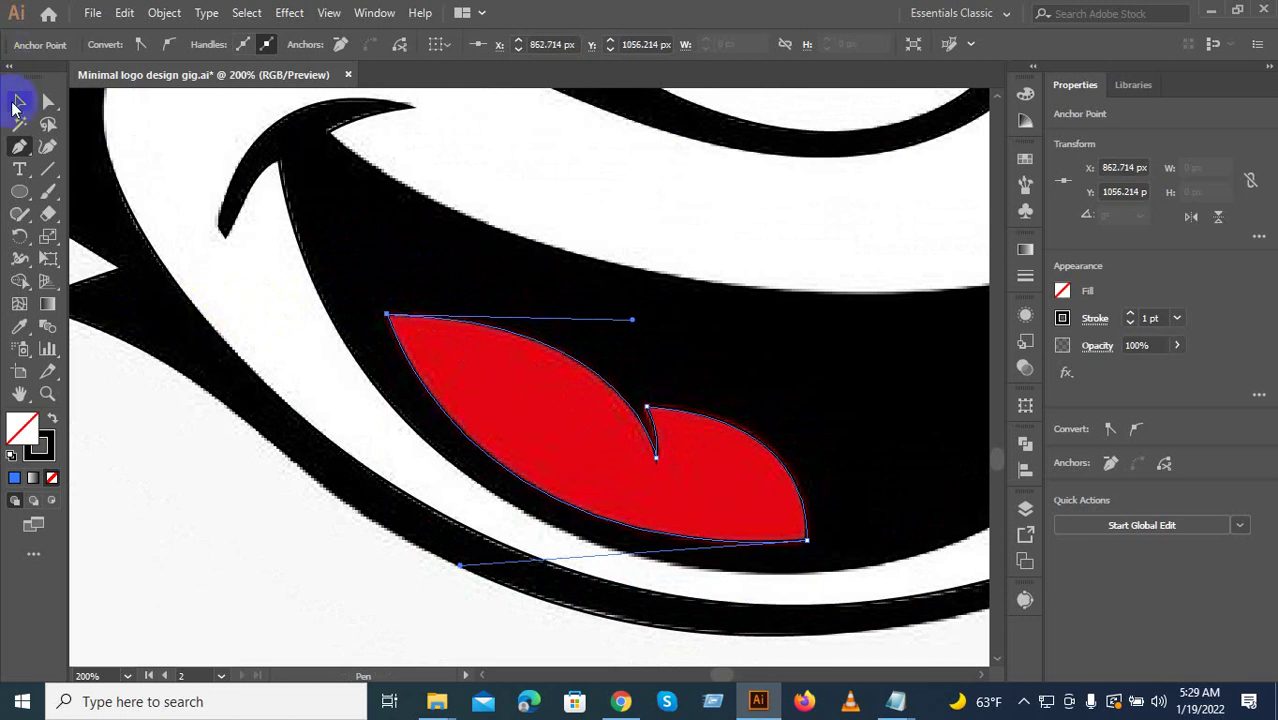
# Select the tongue path and fill it with the red sampled from the reference image, with no stroke.
pyautogui.click(19, 101)
pyautogui.click(655, 390)
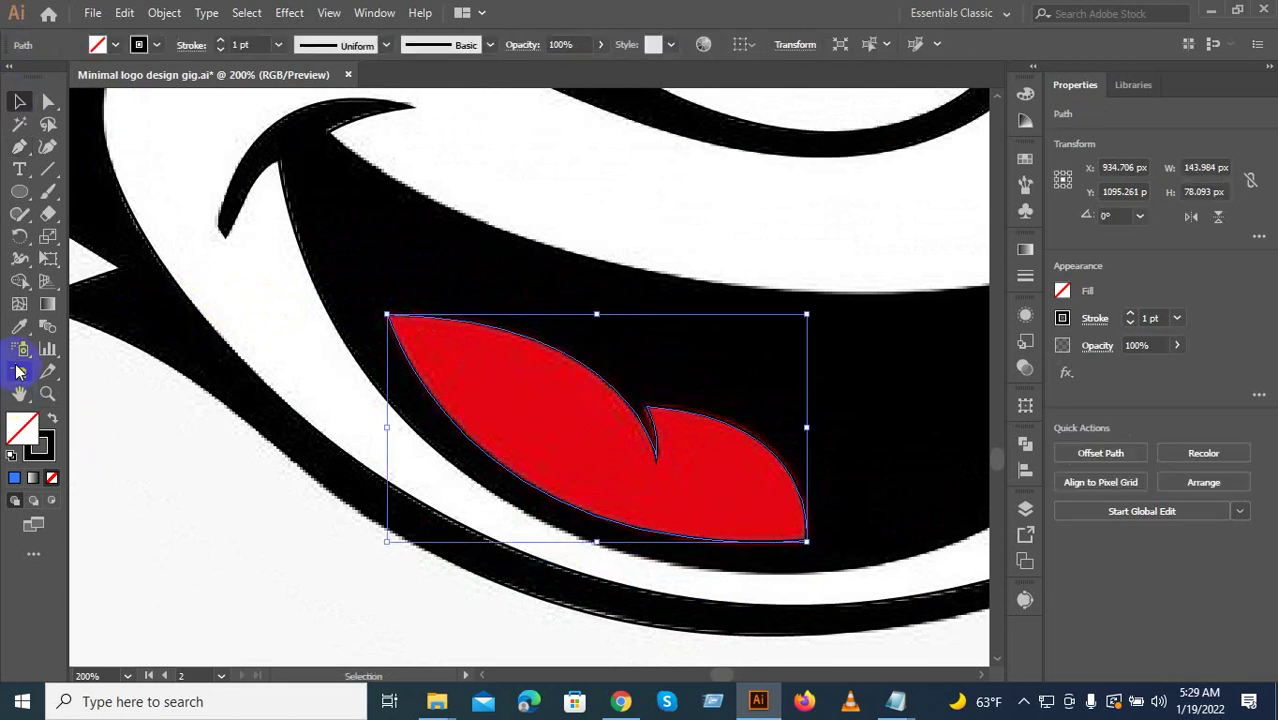
pyautogui.click(21, 329)
pyautogui.click(508, 406)
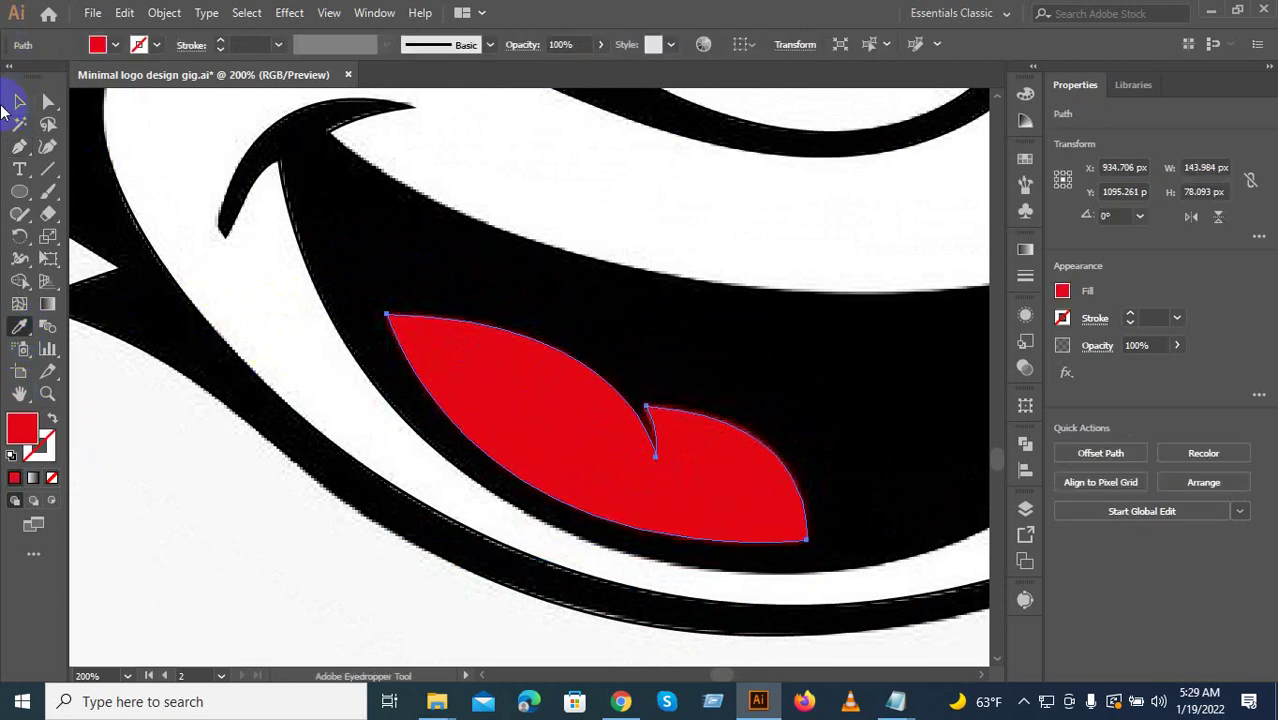
# Select the mouth path and fill it with the black sampled from the reference image, with no stroke.
pyautogui.click(19, 101)
pyautogui.click(365, 183)
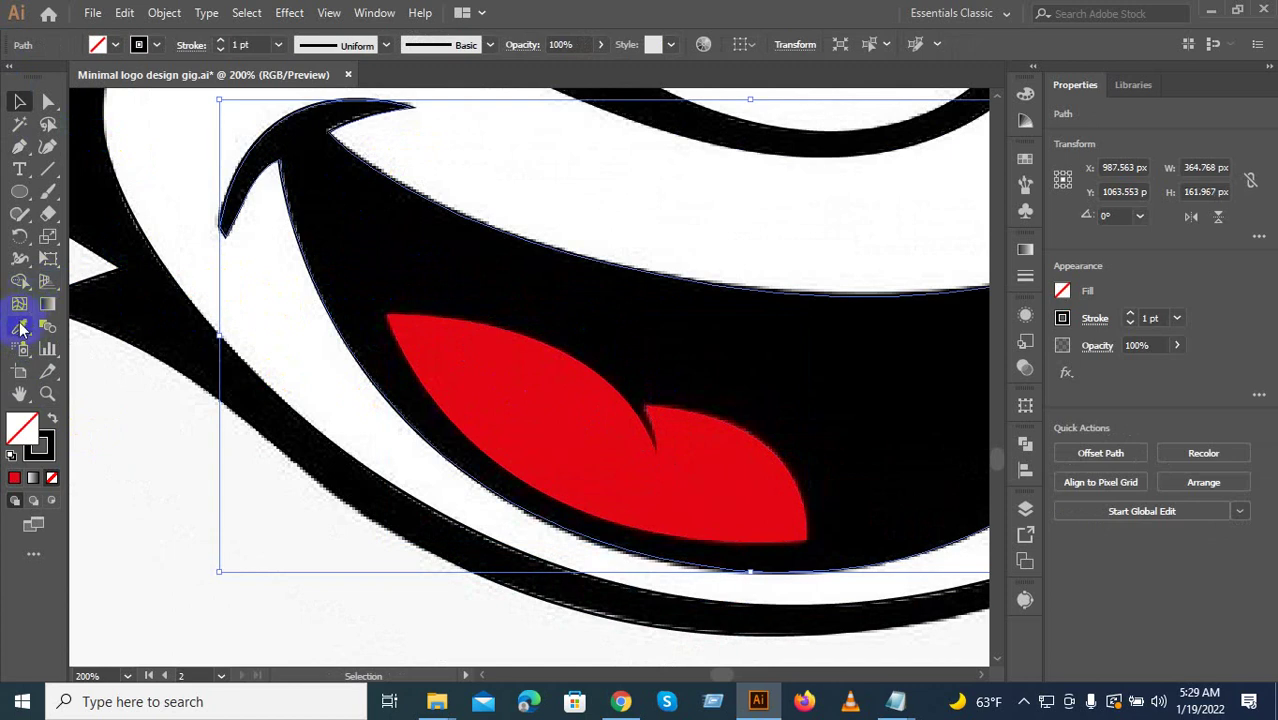
pyautogui.click(21, 329)
pyautogui.click(359, 245)
pyautogui.click(19, 101)
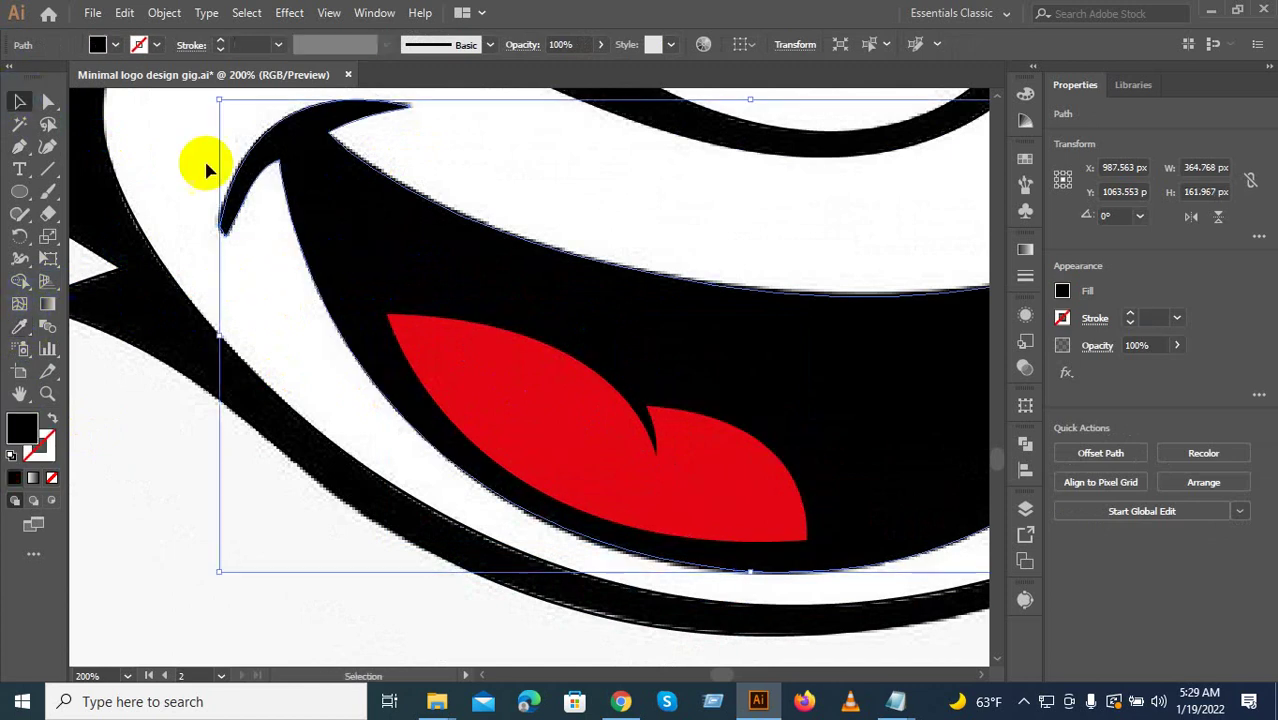
# Select the unfilled head, eye, pupil, nose and muzzle outlines together and set their stroke to 0 pt.
pyautogui.scroll(-2, 202, 166)
pyautogui.moveTo(200, 165); pyautogui.dragTo(146, 333)
pyautogui.scroll(-2, 389, 284)
pyautogui.moveTo(412, 268); pyautogui.dragTo(351, 390)
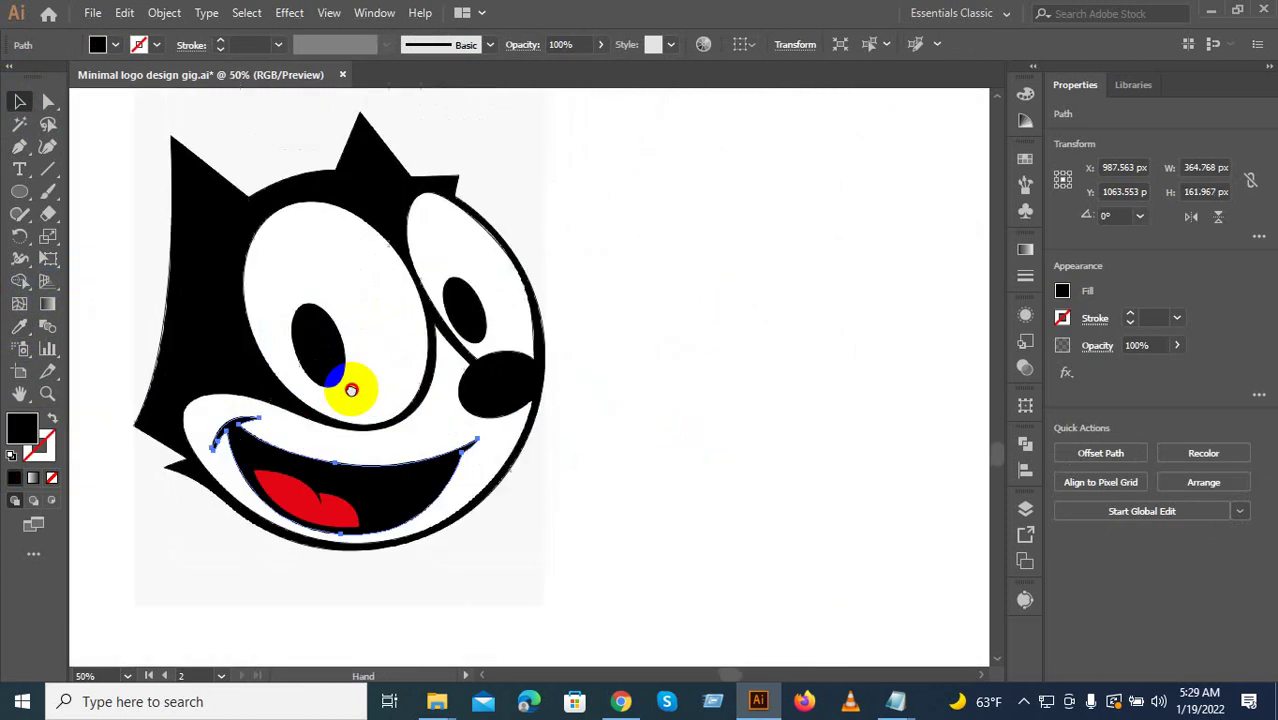
pyautogui.moveTo(145, 149); pyautogui.dragTo(632, 395)
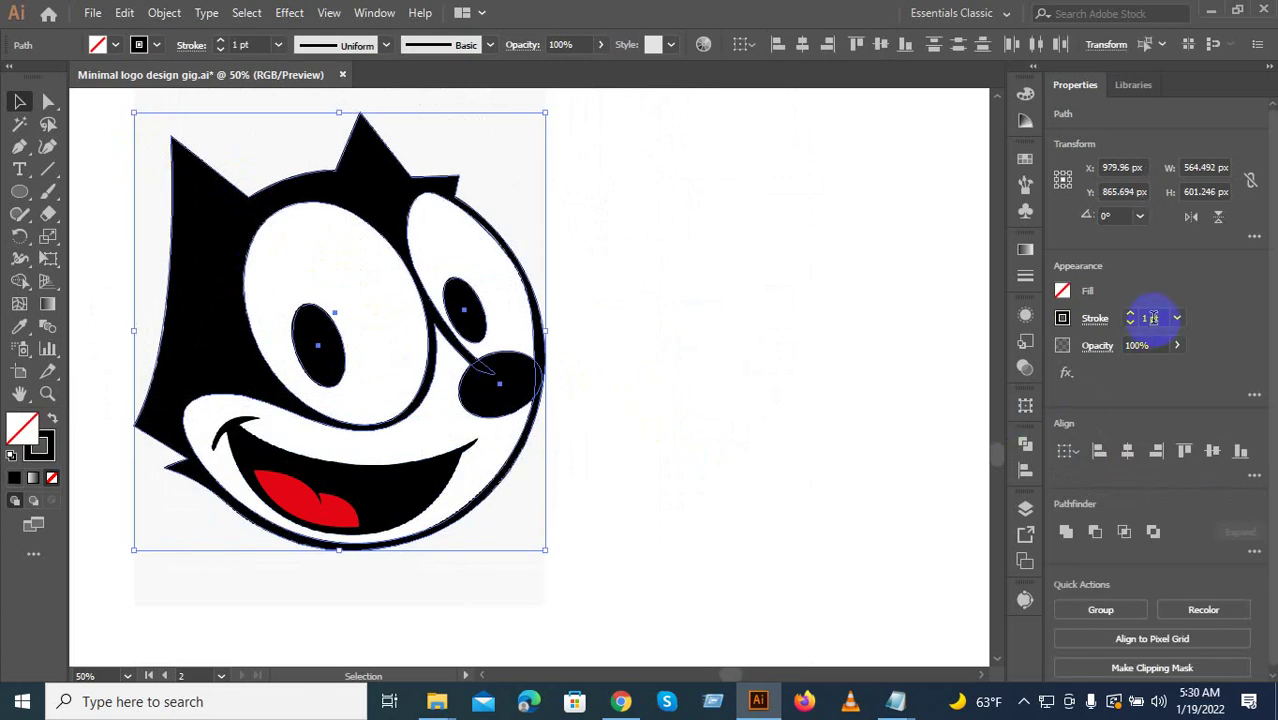
pyautogui.scroll(-1, 1153, 318)
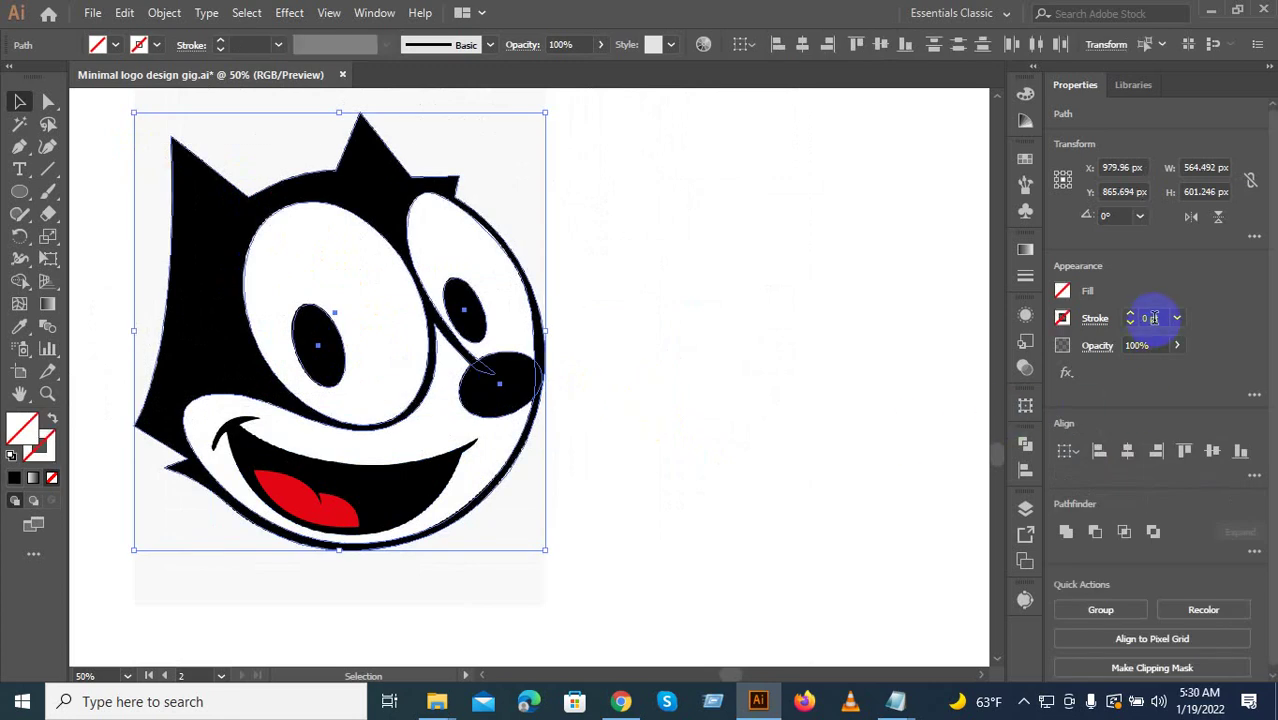
# Divide the selected face outlines with Pathfinder and ungroup the resulting pieces.
pyautogui.click(169, 21)
pyautogui.click(251, 212)
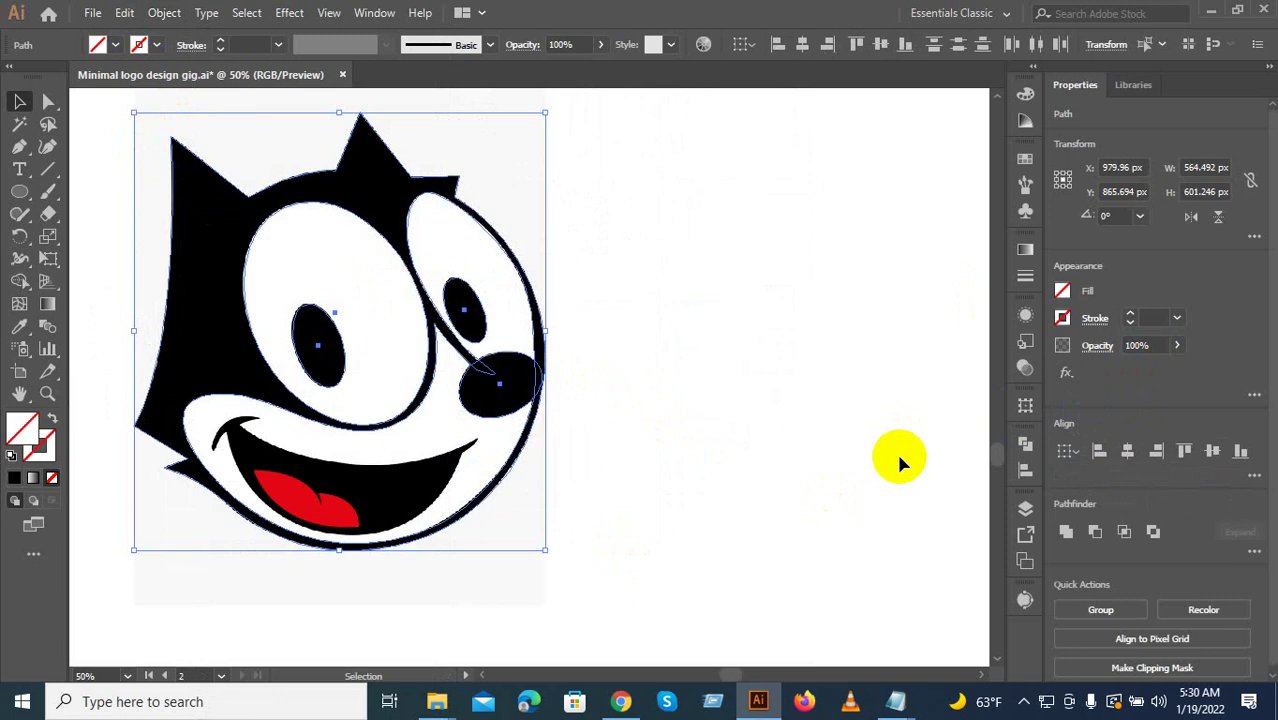
pyautogui.click(1049, 446)
pyautogui.click(809, 534)
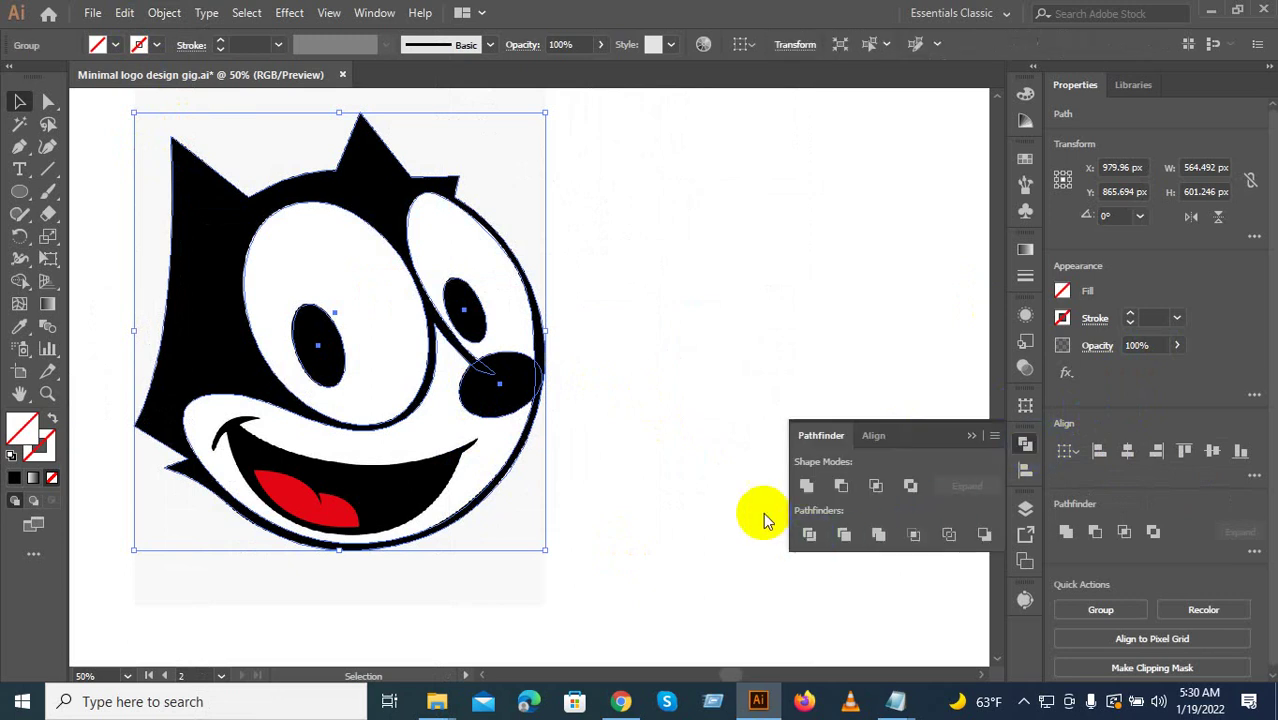
pyautogui.rightClick(441, 388)
pyautogui.click(493, 248)
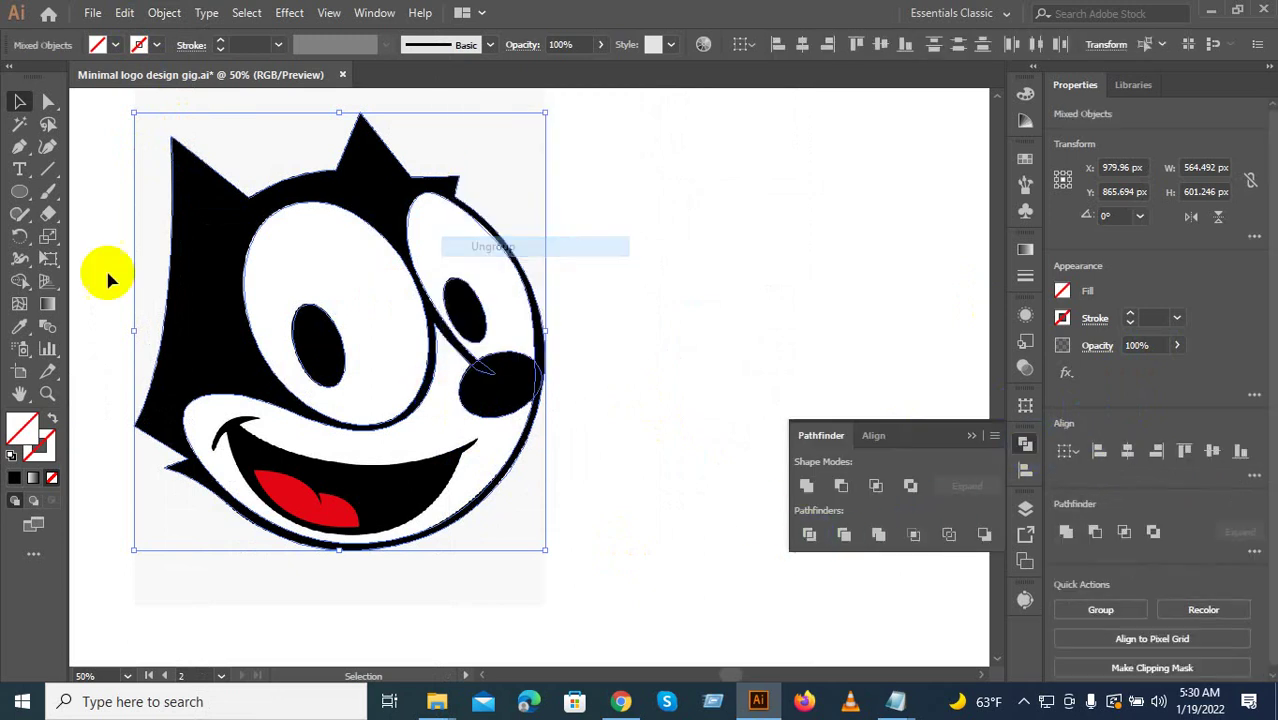
# Fill all the divided face pieces with the black sampled from the reference image, then deselect them.
pyautogui.click(19, 326)
pyautogui.click(211, 264)
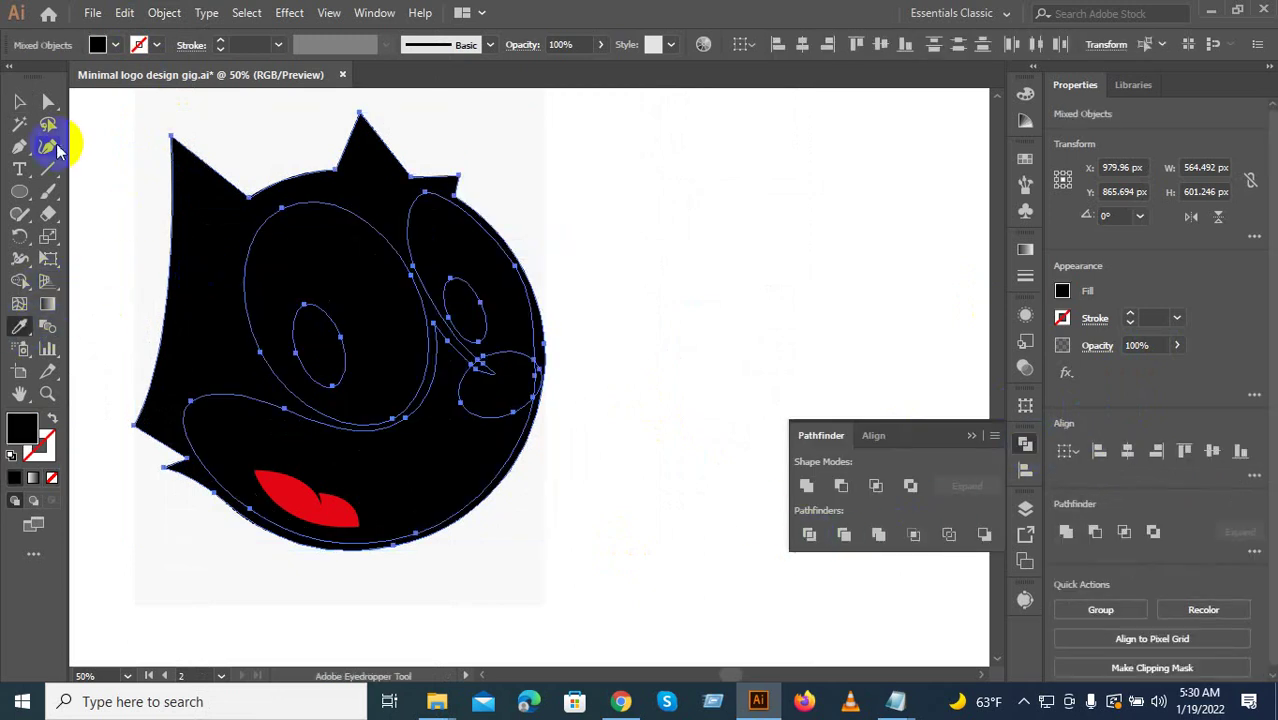
pyautogui.click(19, 101)
pyautogui.click(114, 165)
# Delete the pieces covering the whites of both eyes and the muzzle, keeping the pupils, nose and mouth.
pyautogui.click(302, 258)
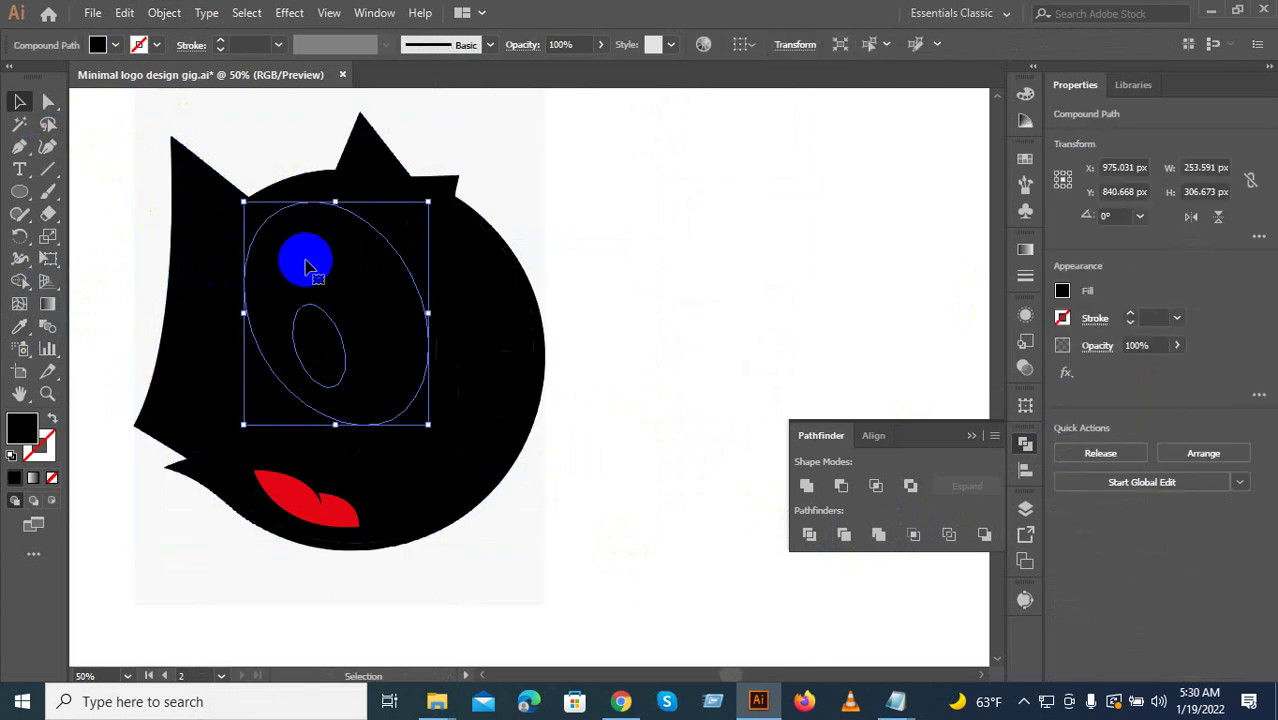
pyautogui.press('Delete')
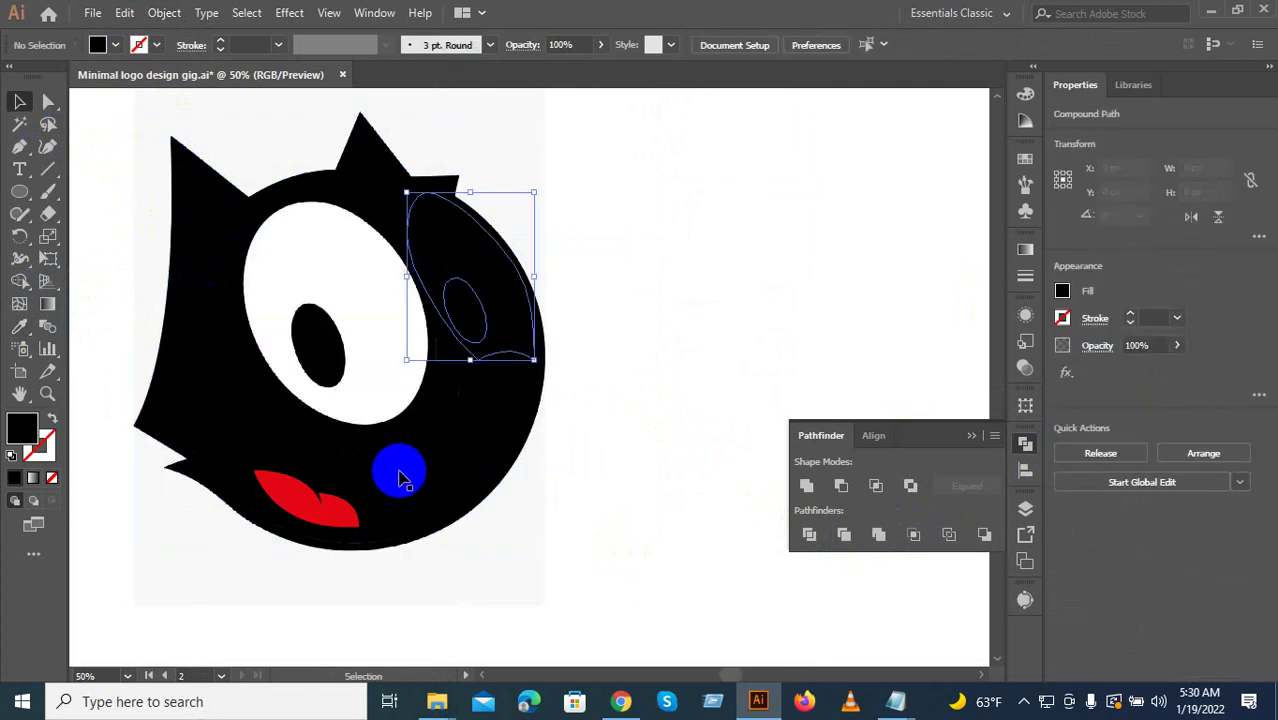
pyautogui.hotkey('ctrl', 'z')
pyautogui.click(427, 457)
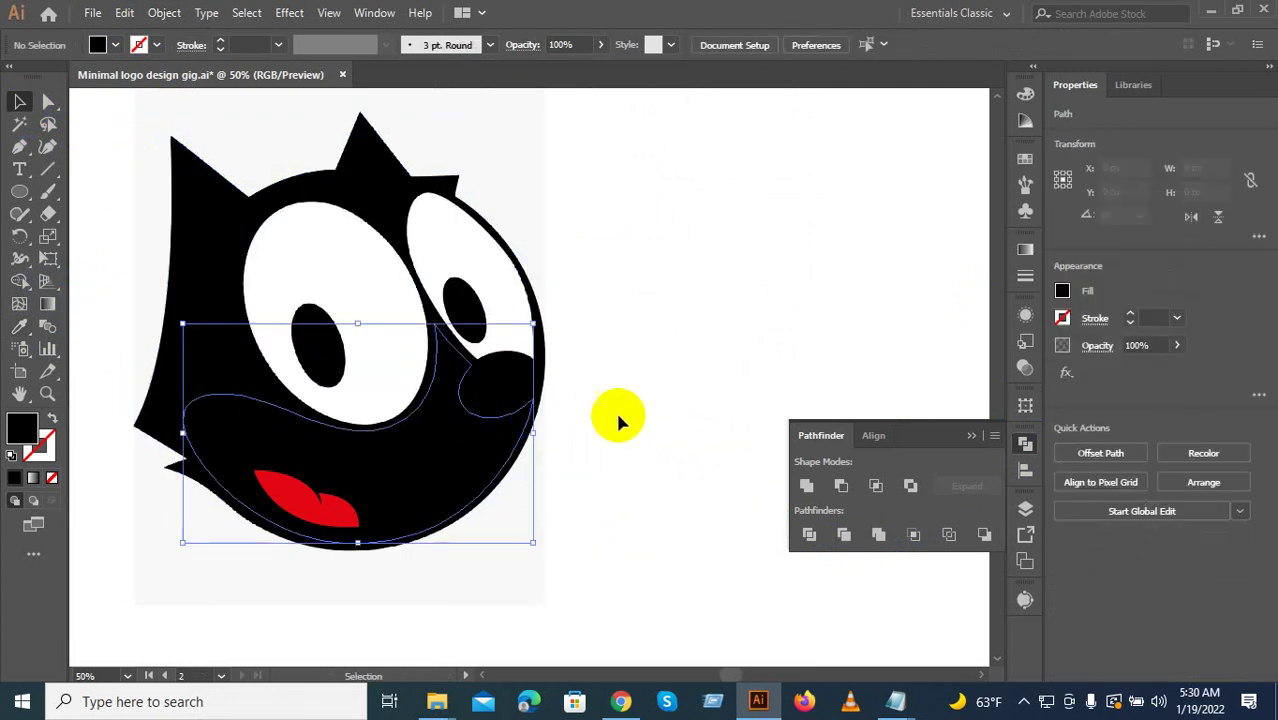
pyautogui.hotkey('ctrl', 'z')
# Group all the traced cat artwork and move it beside the reference image, to about X 1627.7, Y 881.9 px.
pyautogui.scroll(-1, 499, 379)
pyautogui.press('a')
pyautogui.moveTo(208, 191); pyautogui.dragTo(588, 578)
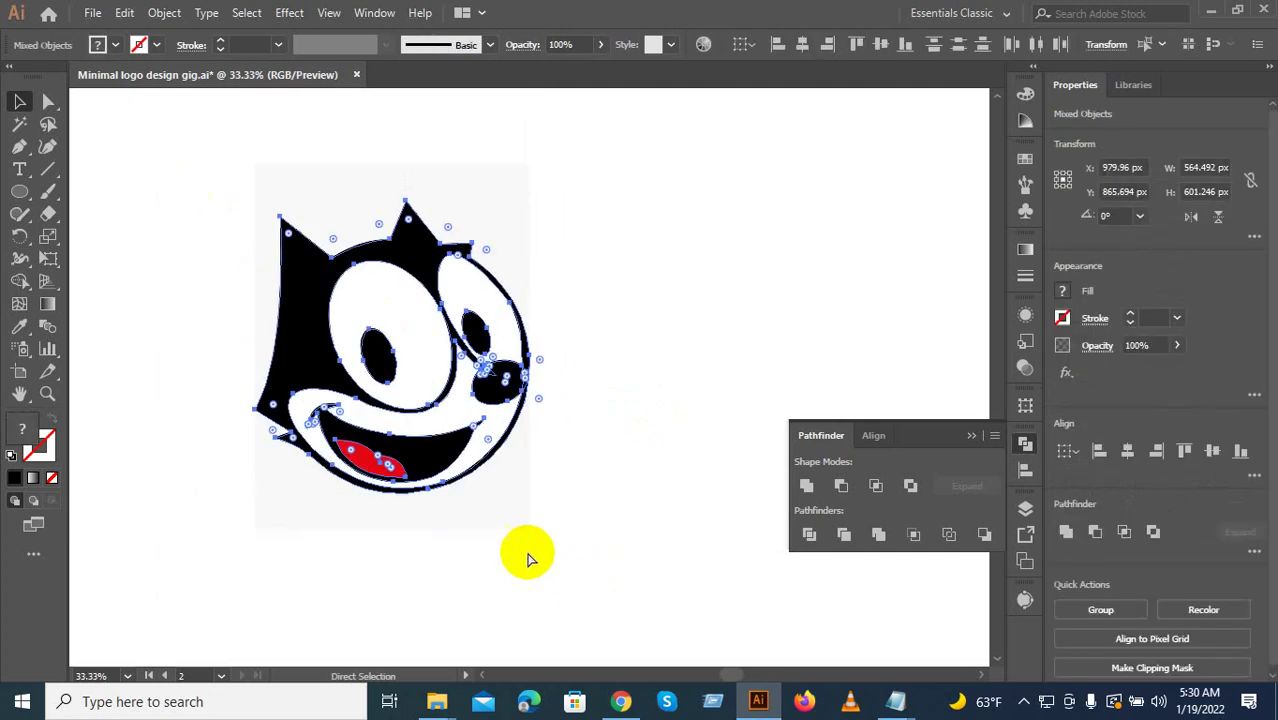
pyautogui.press('v')
pyautogui.hotkey('ctrl', 'g')
pyautogui.click(328, 372)
pyautogui.moveTo(621, 378); pyautogui.dragTo(635, 373)
pyautogui.hotkey('ctrl', '-')
pyautogui.hotkey('ctrl', '-')
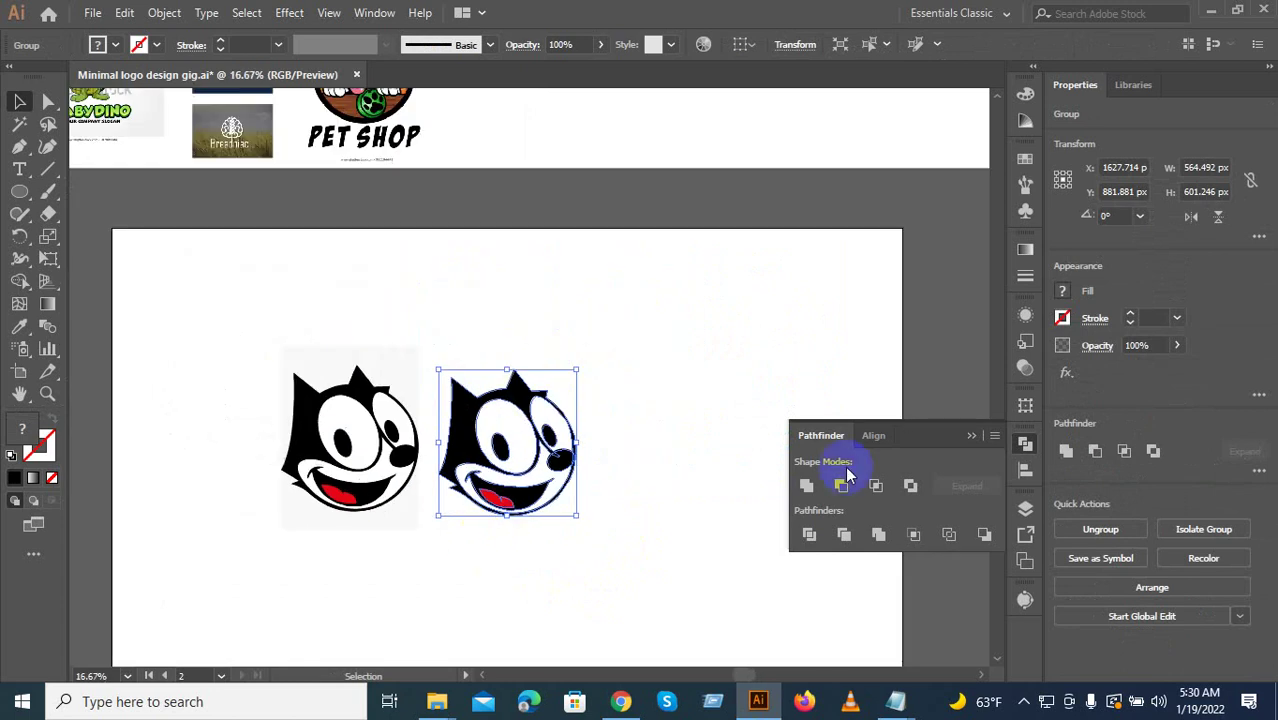
pyautogui.click(810, 487)
pyautogui.hotkey('ctrl', 'z')
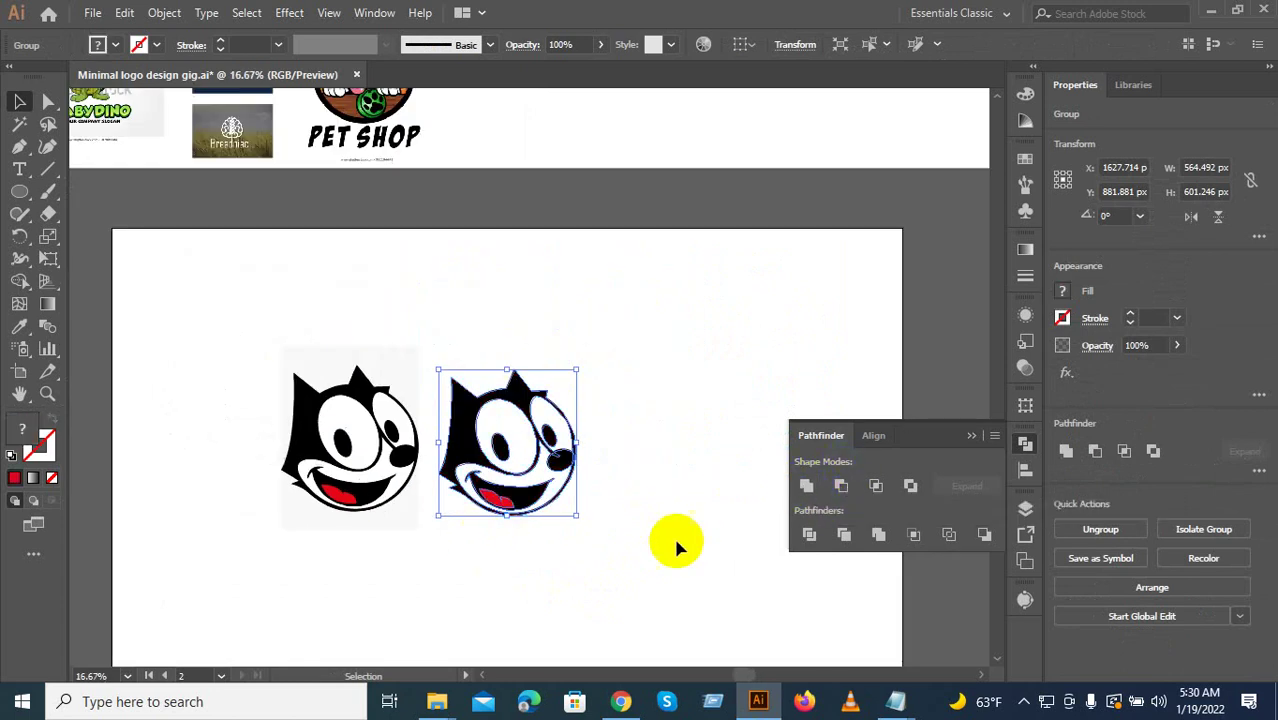
pyautogui.click(605, 486)
# Ungroup the traced cat artwork beside the reference image and select only its red tongue.
pyautogui.scroll(1, 602, 482)
pyautogui.click(440, 513)
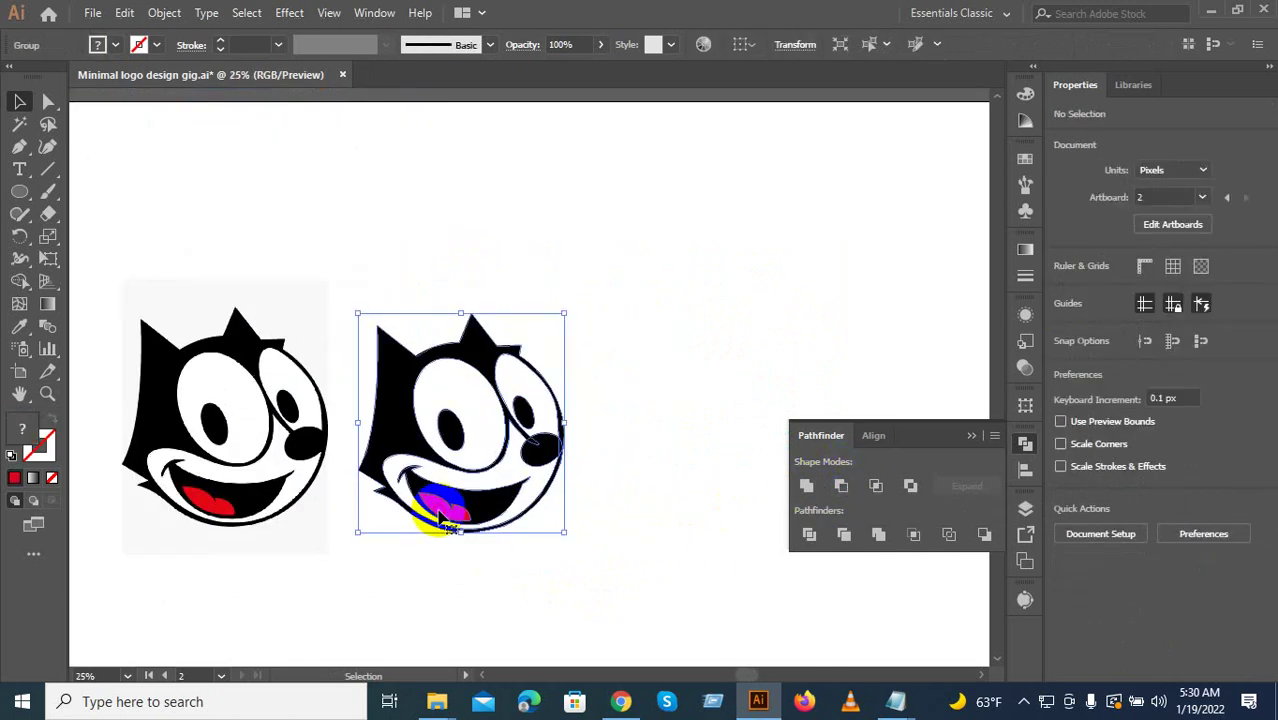
pyautogui.rightClick(440, 512)
pyautogui.click(495, 367)
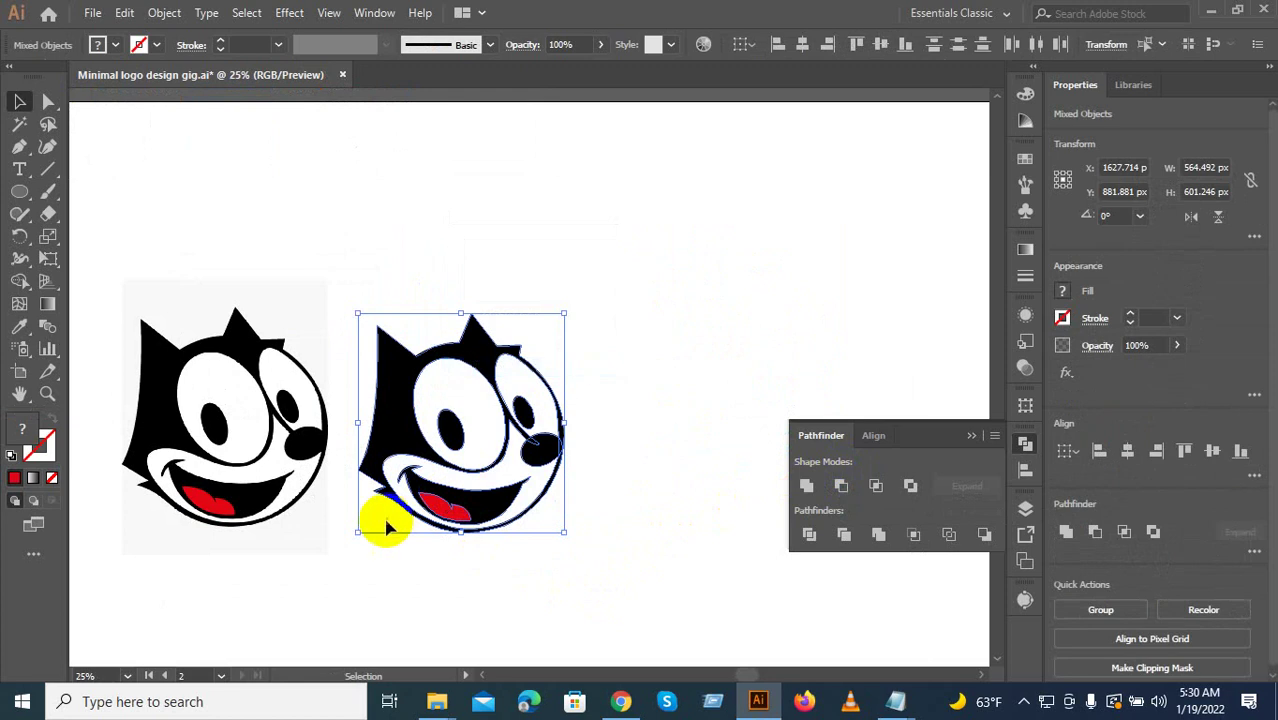
pyautogui.click(383, 514)
pyautogui.scroll(1, 455, 525)
pyautogui.click(441, 511)
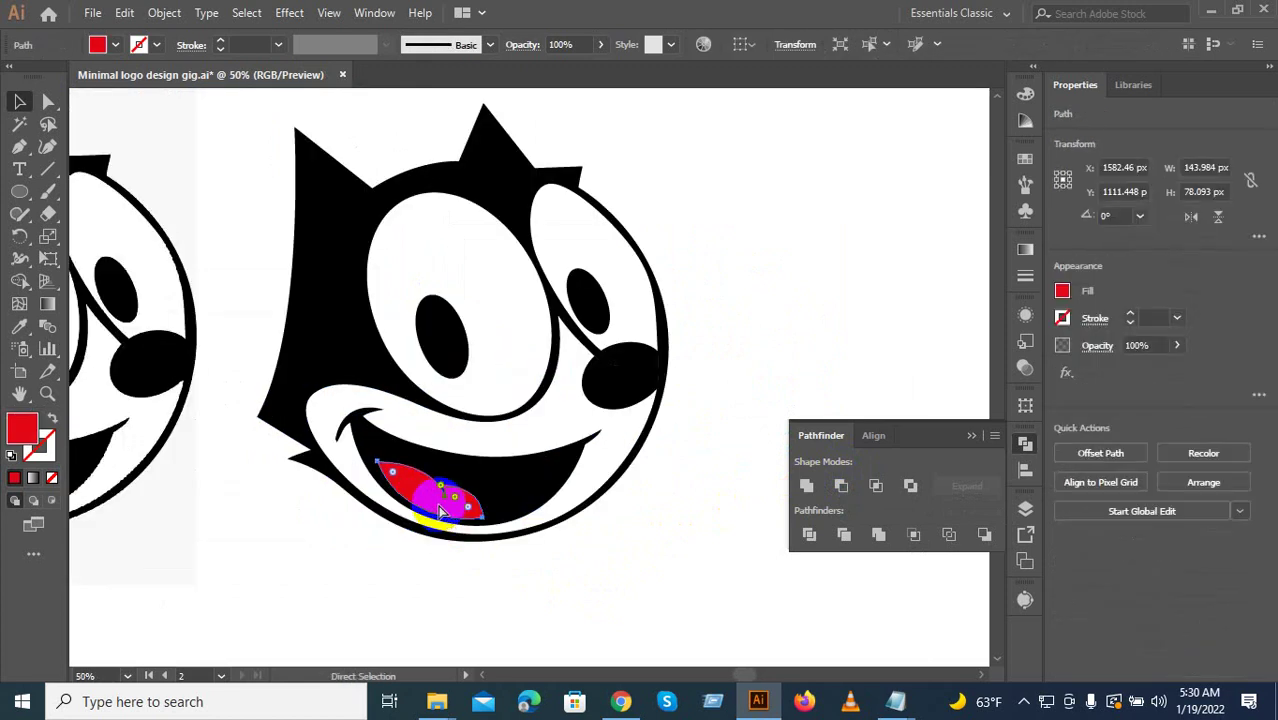
# Cut the red tongue, unite all the remaining black cat pieces, and paste the tongue back in its original place.
pyautogui.press('Delete')
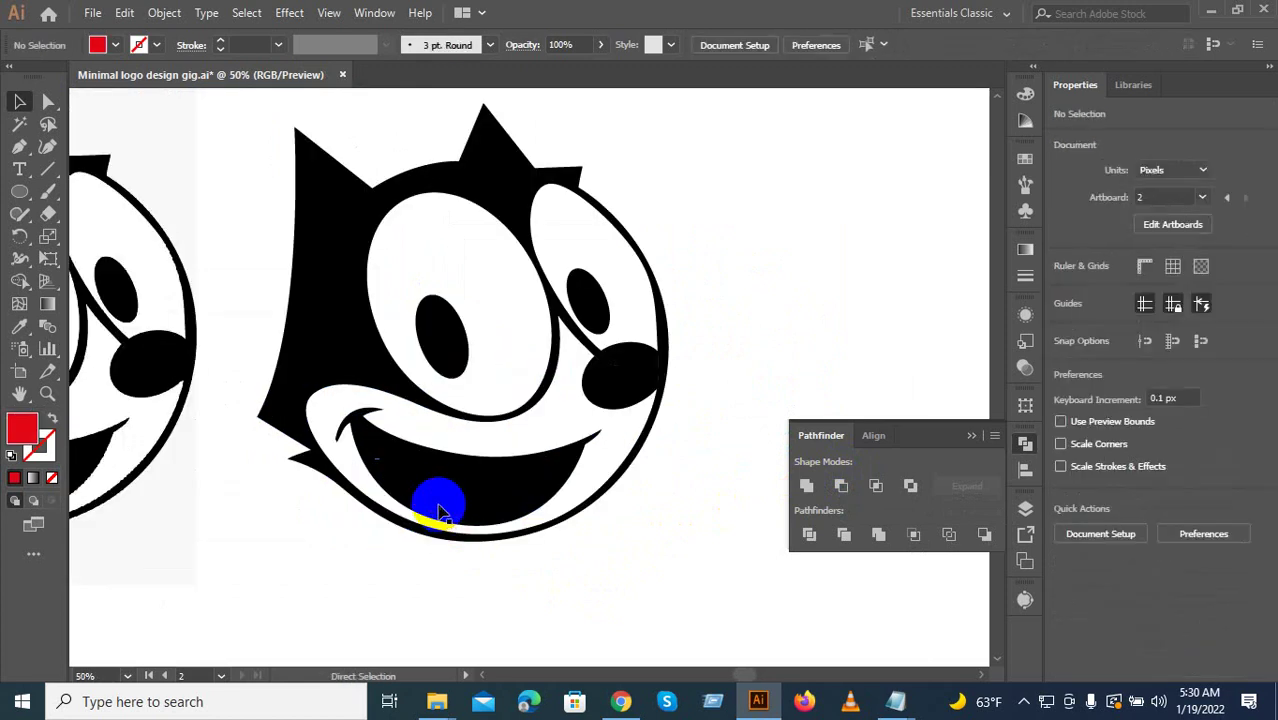
pyautogui.scroll(-1, 430, 480)
pyautogui.moveTo(326, 226); pyautogui.dragTo(688, 558)
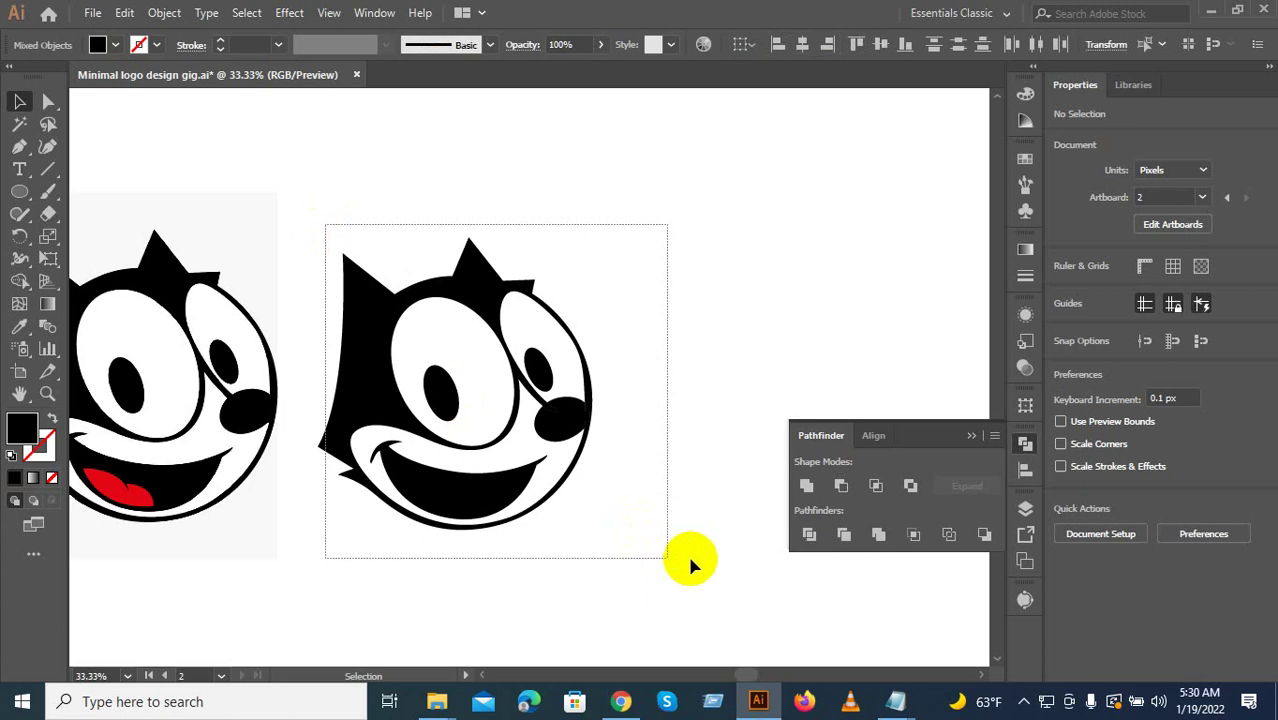
pyautogui.click(807, 487)
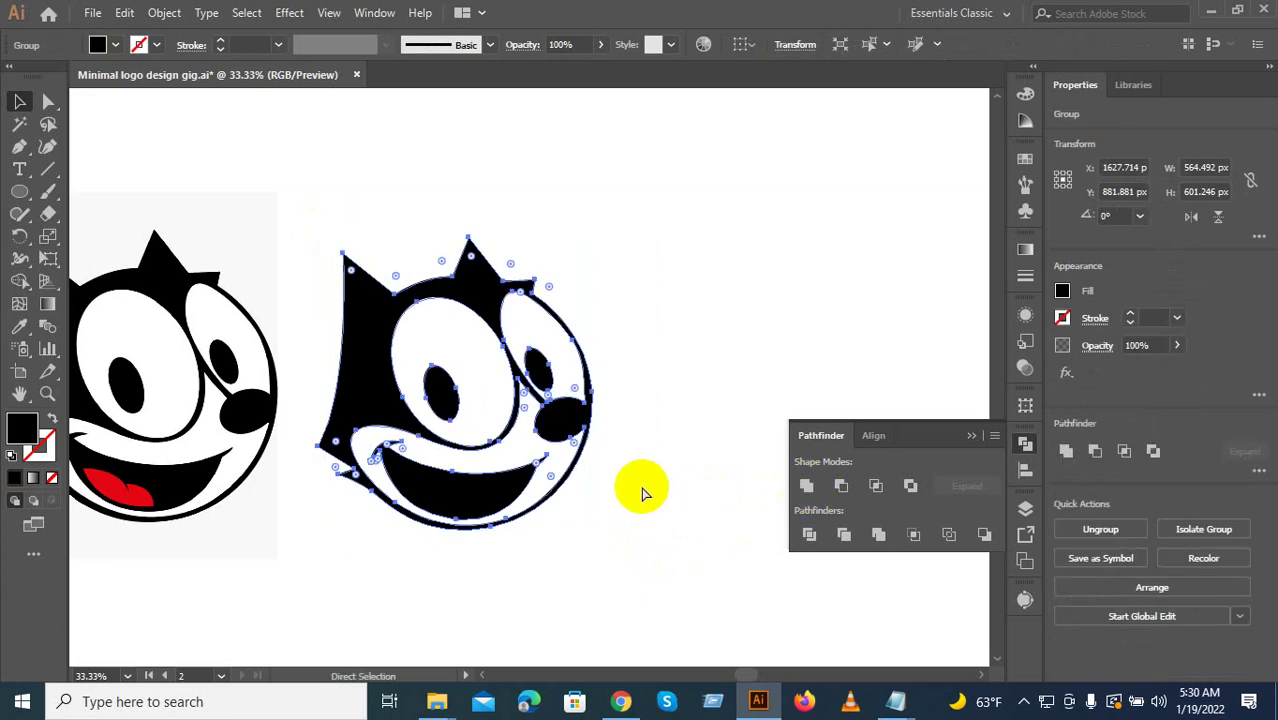
pyautogui.hotkey('ctrl', 'alt', 'shift', 'v')
pyautogui.click(640, 492)
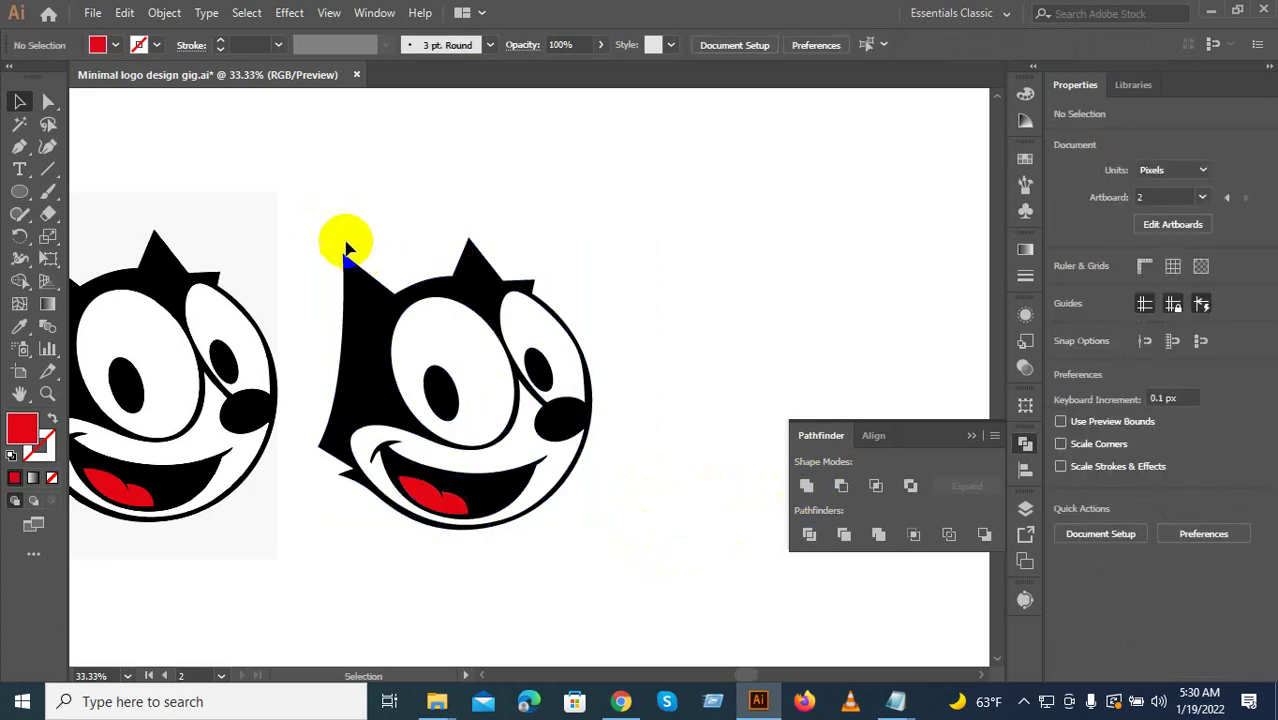
# Select the united black cat face together with its red tongue and group them.
pyautogui.moveTo(341, 238); pyautogui.dragTo(590, 556)
pyautogui.press('a')
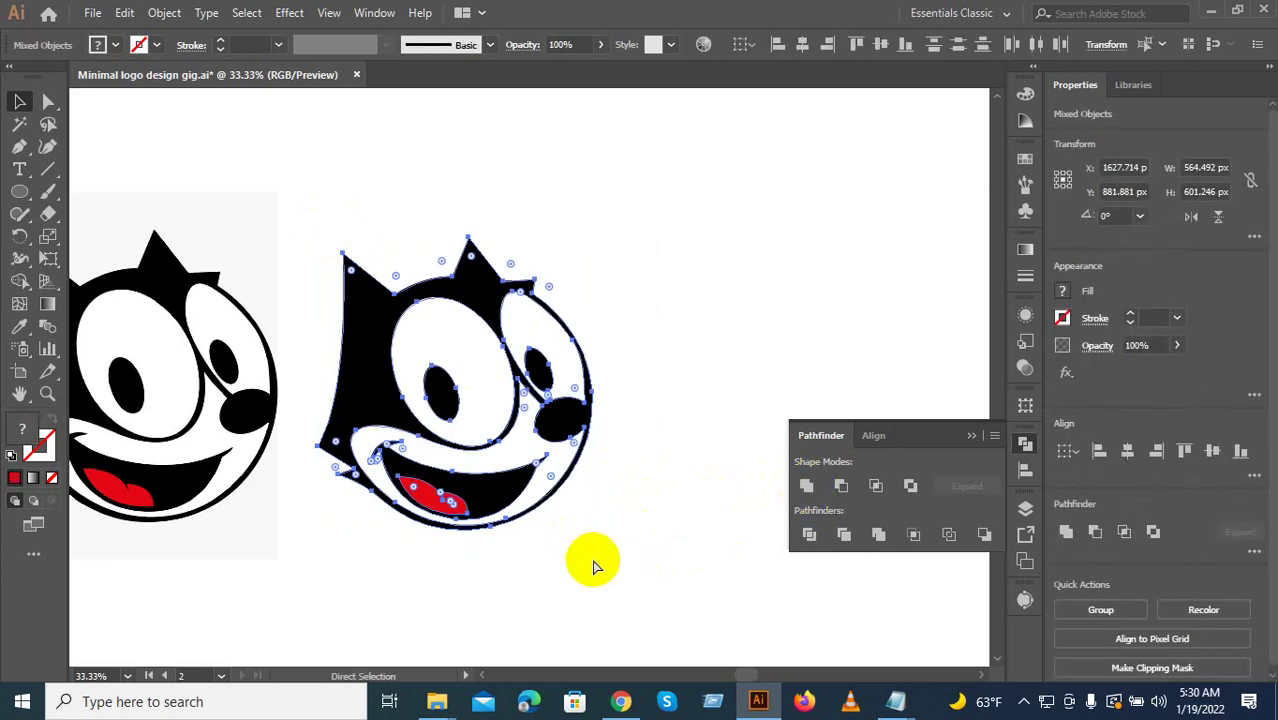
pyautogui.hotkey('ctrl', 'g')
pyautogui.press('v')
# Enlarge the grouped cat to about 845 × 900 px and move it to about X 2028, Y 911 px.
pyautogui.scroll(-2, 593, 474)
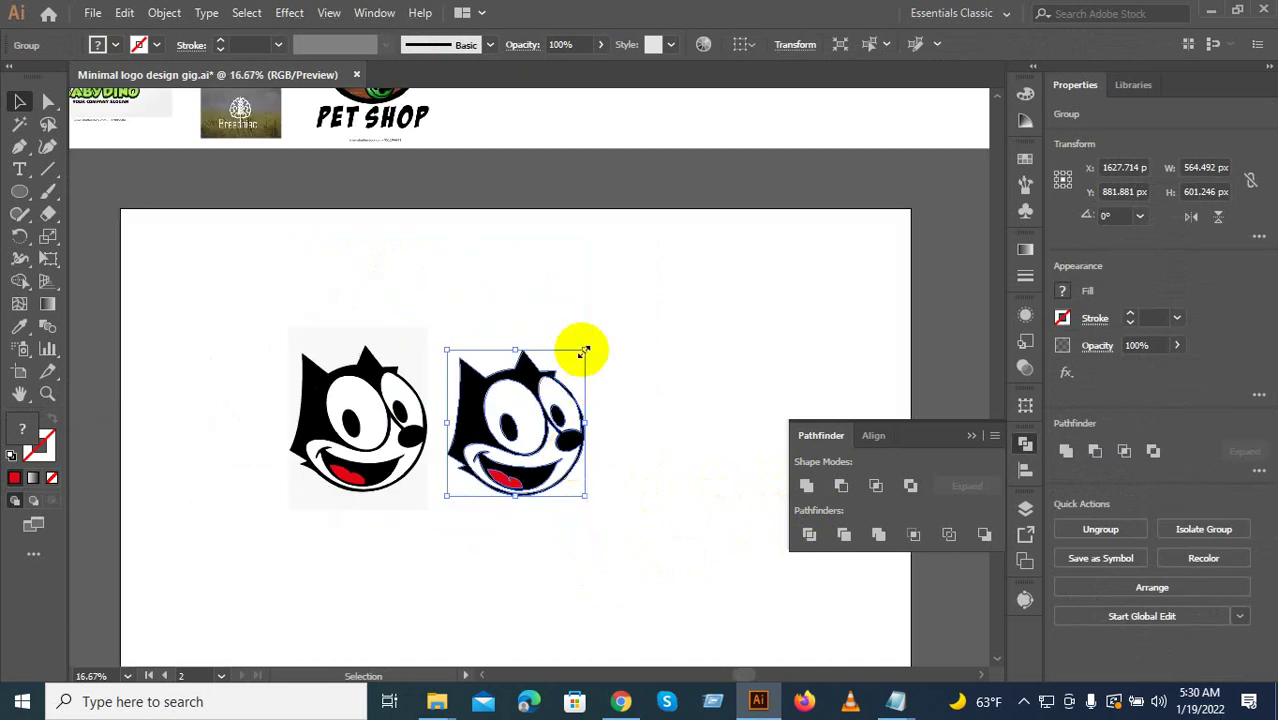
pyautogui.moveTo(584, 352); pyautogui.dragTo(619, 314)
pyautogui.moveTo(568, 410); pyautogui.dragTo(666, 417)
pyautogui.scroll(-2, 650, 430)
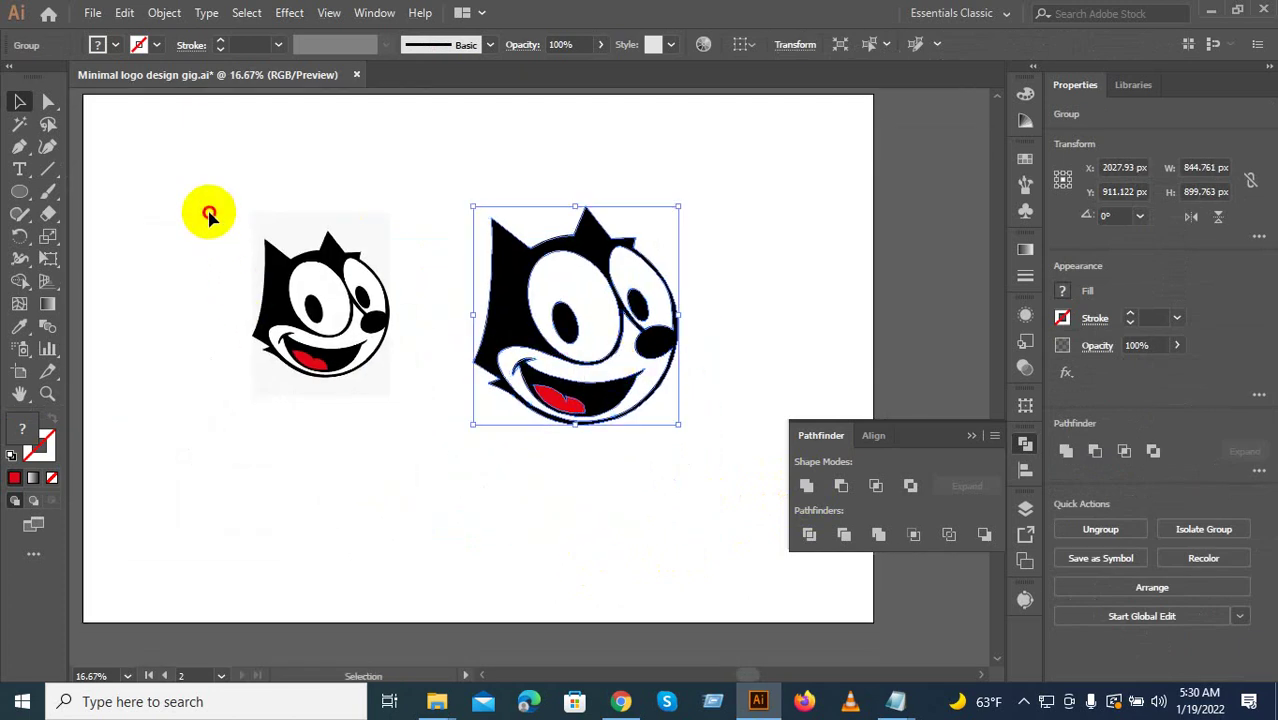
# Delete the leftover traced copies lying over the reference image, keeping the image itself.
pyautogui.moveTo(207, 214); pyautogui.dragTo(428, 434)
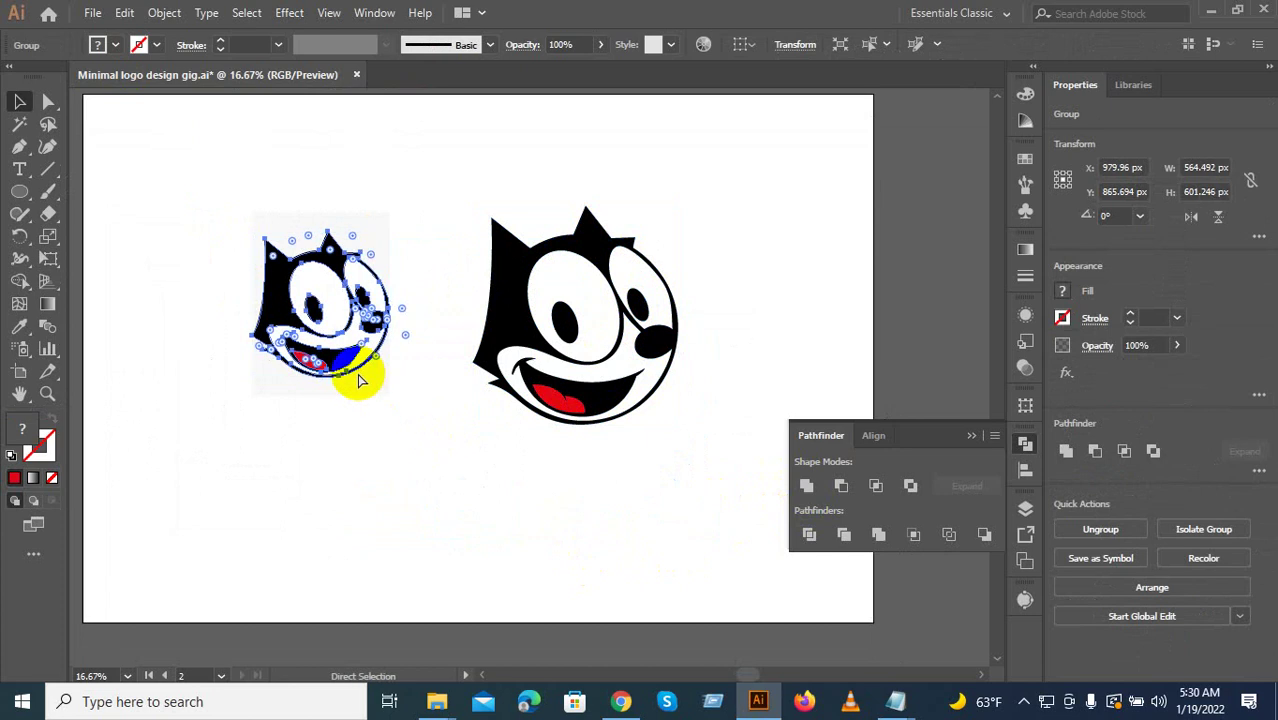
pyautogui.press('Delete')
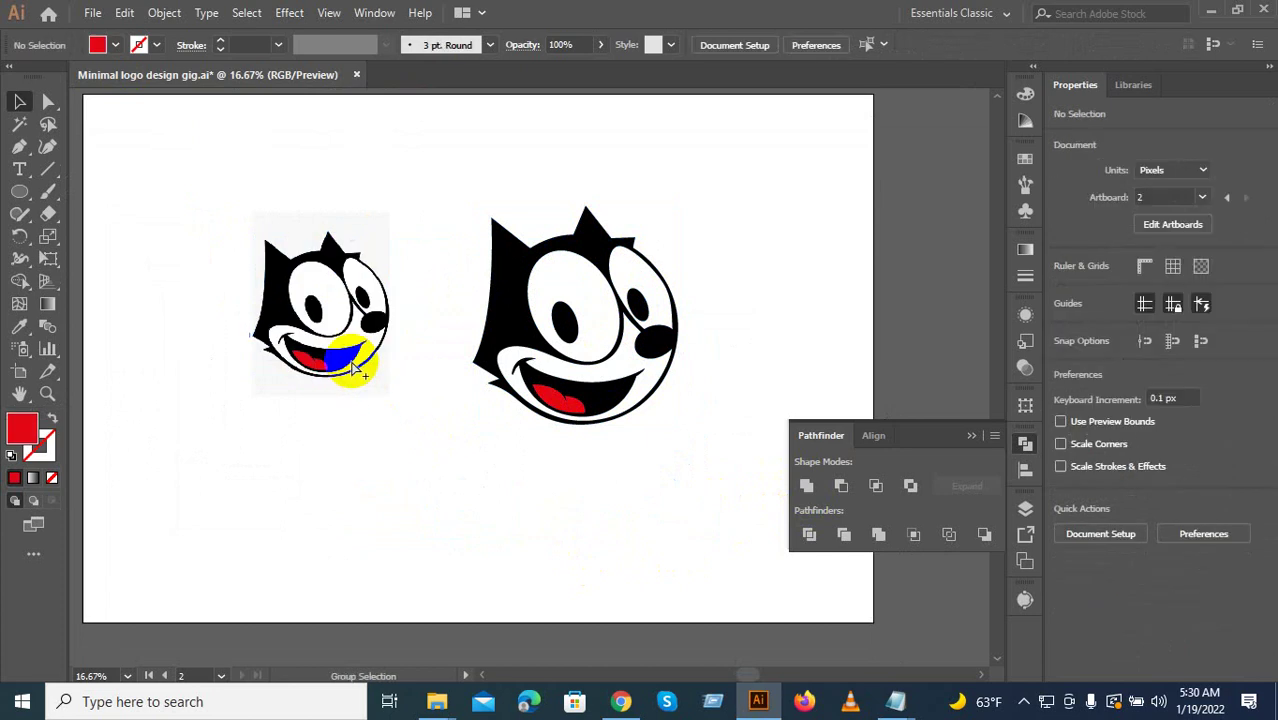
pyautogui.click(352, 368)
pyautogui.moveTo(360, 313); pyautogui.dragTo(349, 325)
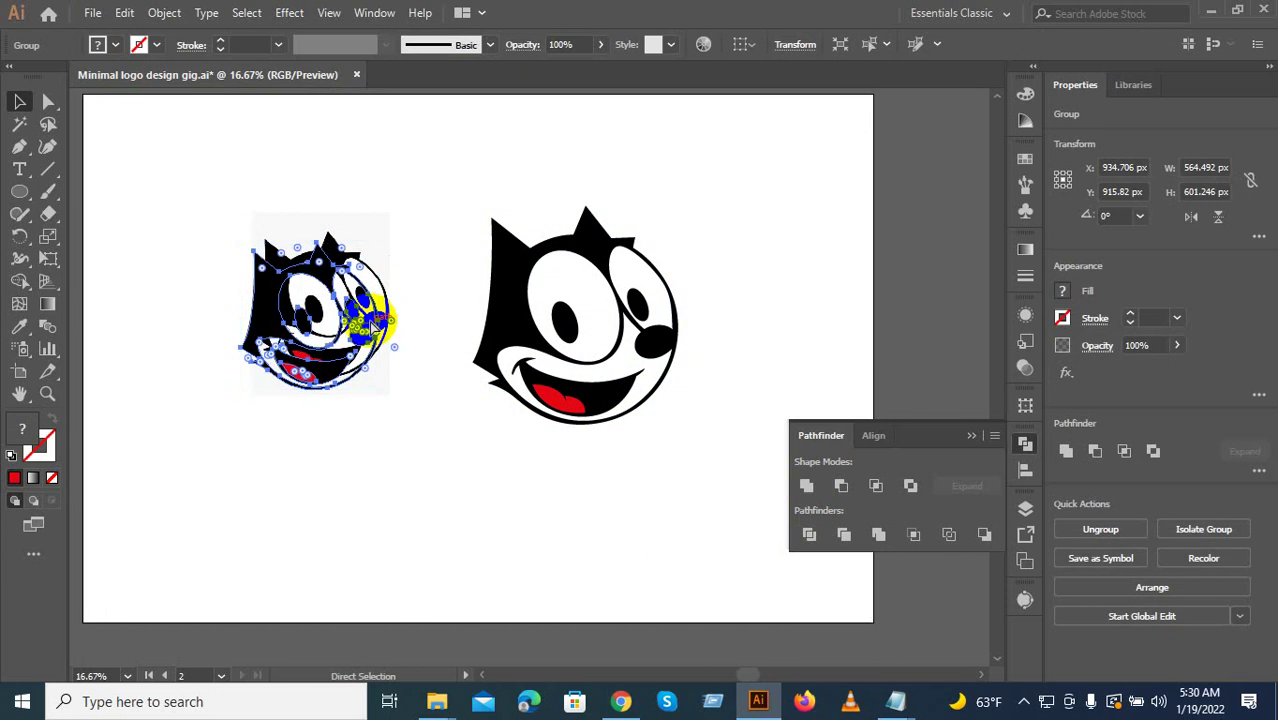
pyautogui.press('Delete')
pyautogui.moveTo(199, 204); pyautogui.dragTo(444, 414)
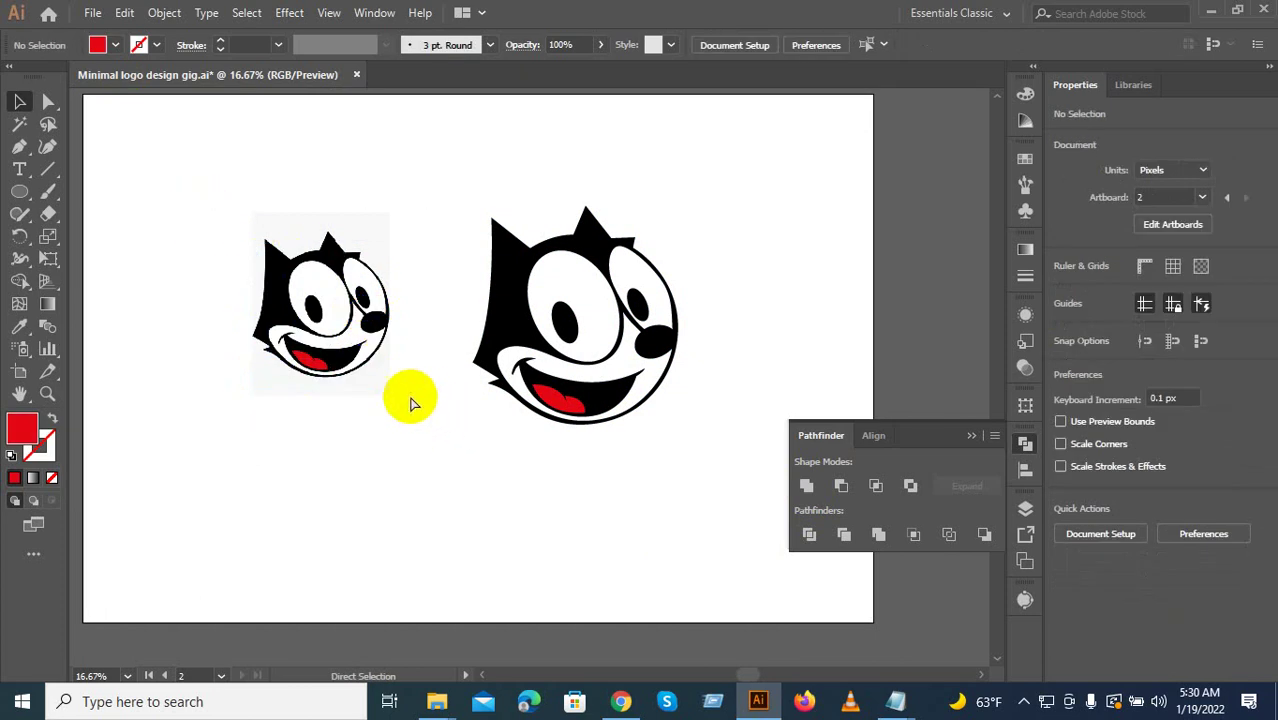
# Move the embedded reference image off the artboard to the empty area on its right, then deselect it.
pyautogui.click(362, 356)
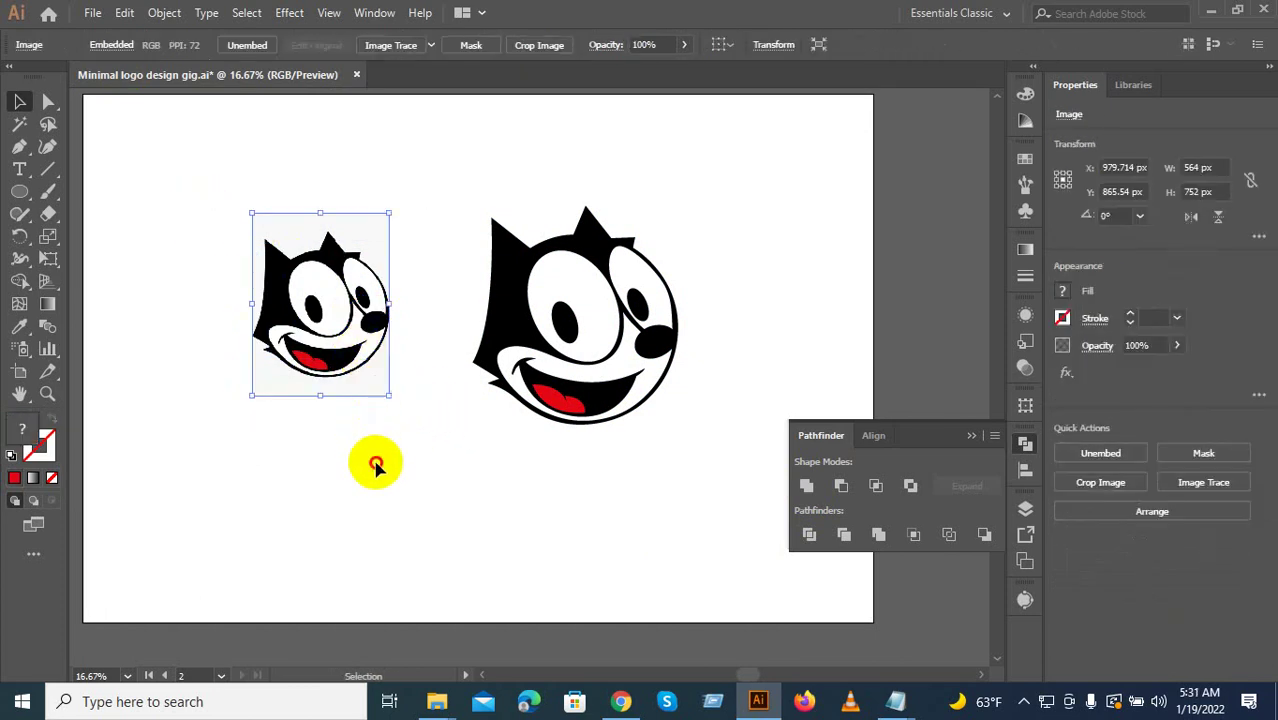
pyautogui.click(371, 462)
pyautogui.moveTo(362, 312); pyautogui.dragTo(628, 354)
pyautogui.scroll(-1, 342, 386)
pyautogui.click(656, 500)
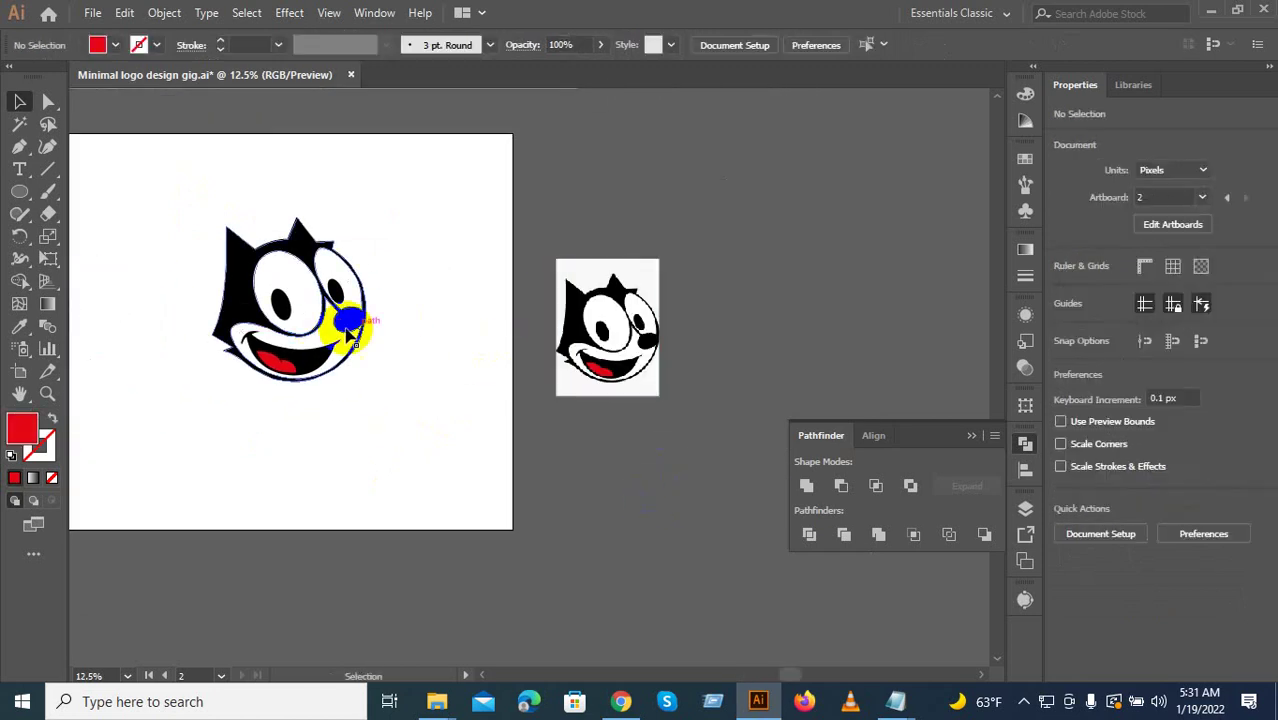
# Place the vector cat off the artboard beside the reference image and compare the two closely.
pyautogui.moveTo(325, 328); pyautogui.dragTo(792, 356)
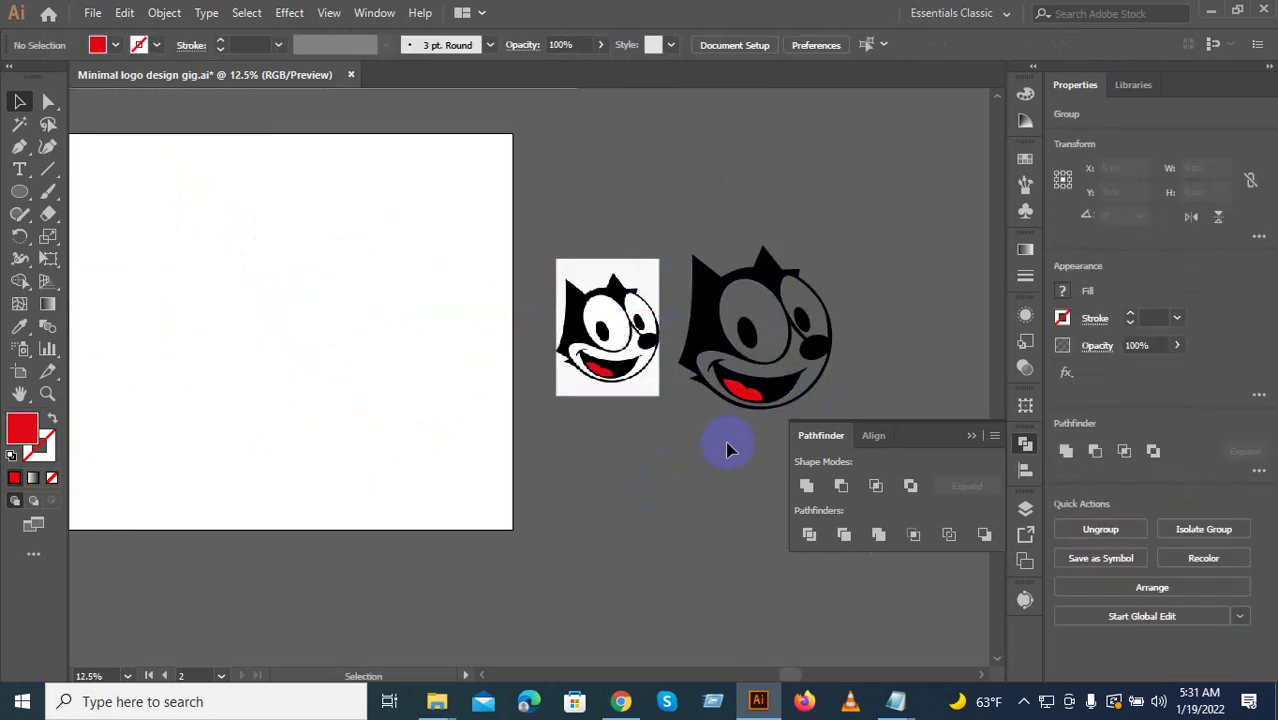
pyautogui.moveTo(737, 433); pyautogui.dragTo(588, 590)
pyautogui.scroll(3, 543, 406)
pyautogui.scroll(-1, 588, 579)
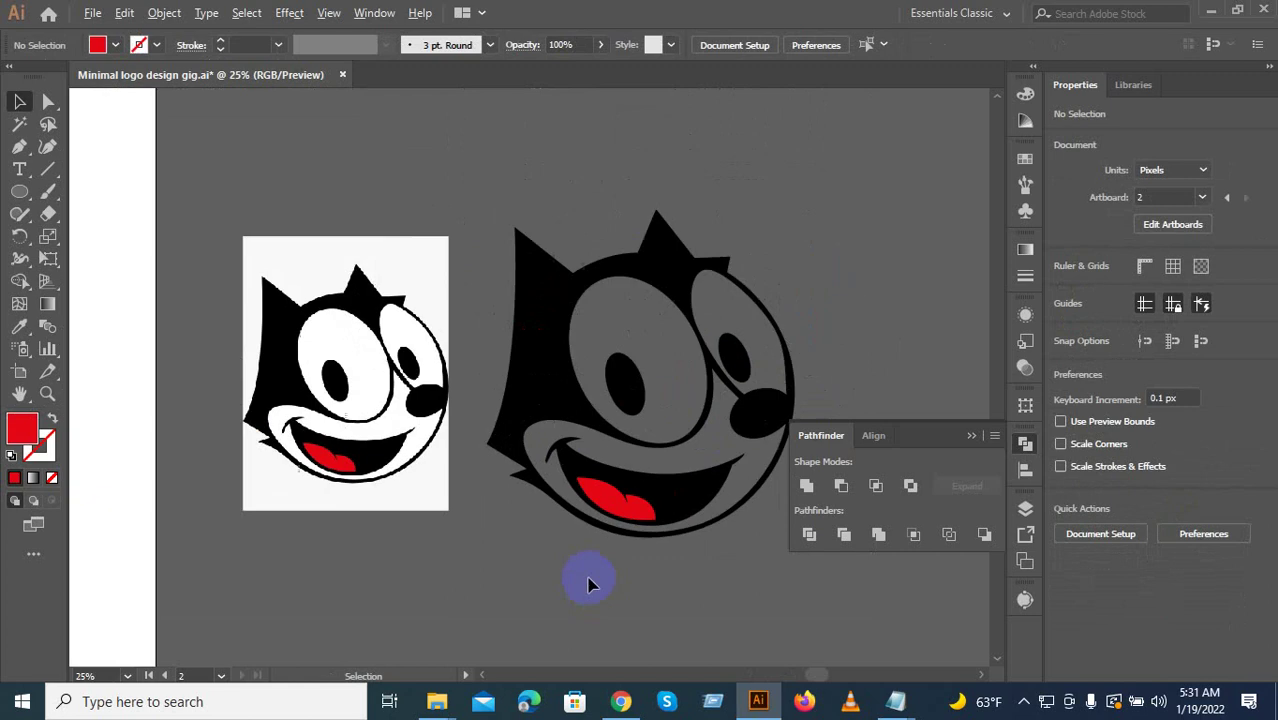
pyautogui.scroll(-3, 588, 585)
pyautogui.scroll(4, 548, 597)
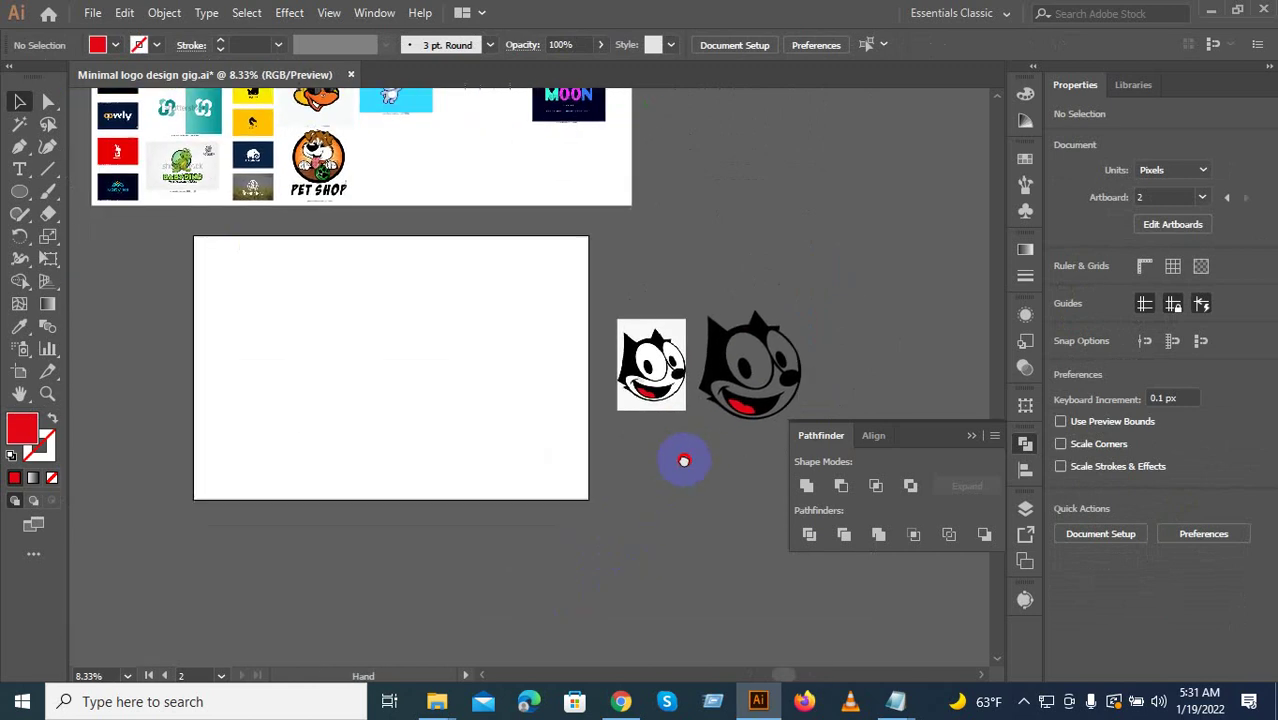
pyautogui.moveTo(557, 607); pyautogui.dragTo(502, 661)
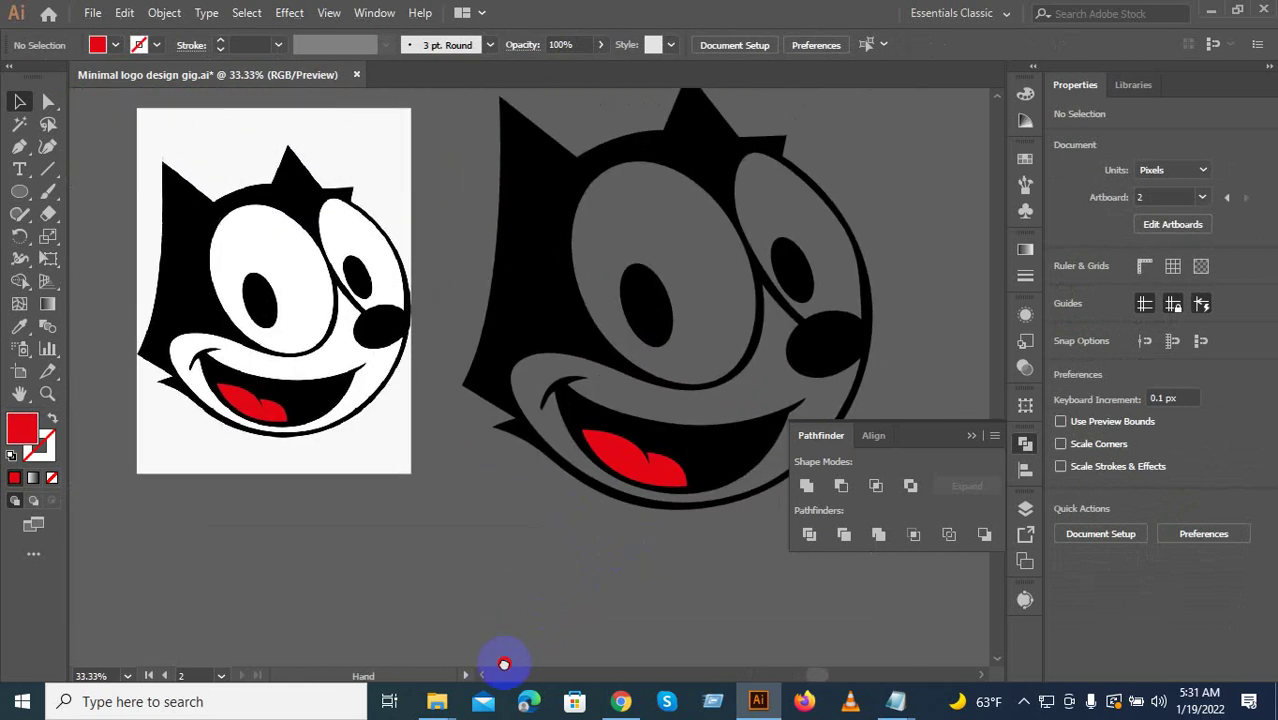
pyautogui.scroll(-2, 585, 562)
# Move the grouped vector cat back onto the empty artboard, leaving the reference image outside.
pyautogui.moveTo(771, 314); pyautogui.dragTo(236, 335)
pyautogui.moveTo(428, 283); pyautogui.dragTo(780, 366)
pyautogui.moveTo(665, 368); pyautogui.dragTo(417, 350)
pyautogui.scroll(-2, 435, 370)
pyautogui.scroll(4, 457, 392)
pyautogui.moveTo(556, 411); pyautogui.dragTo(457, 384)
pyautogui.scroll(-1, 456, 384)
# Enlarge the vector cat to about 1378 × 1467 px and centre it on the artboard at about X 1597, Y 1038 px.
pyautogui.moveTo(532, 261); pyautogui.dragTo(597, 189)
pyautogui.moveTo(463, 272); pyautogui.dragTo(545, 274)
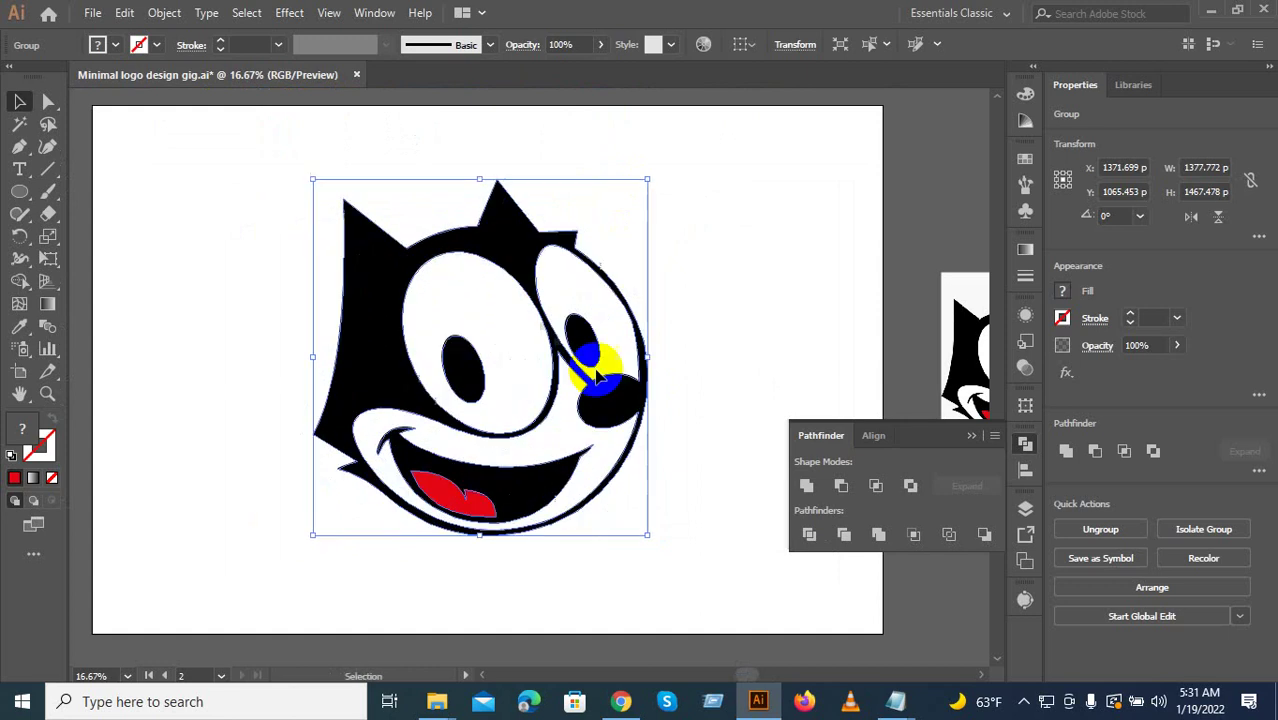
pyautogui.click(971, 435)
pyautogui.click(745, 450)
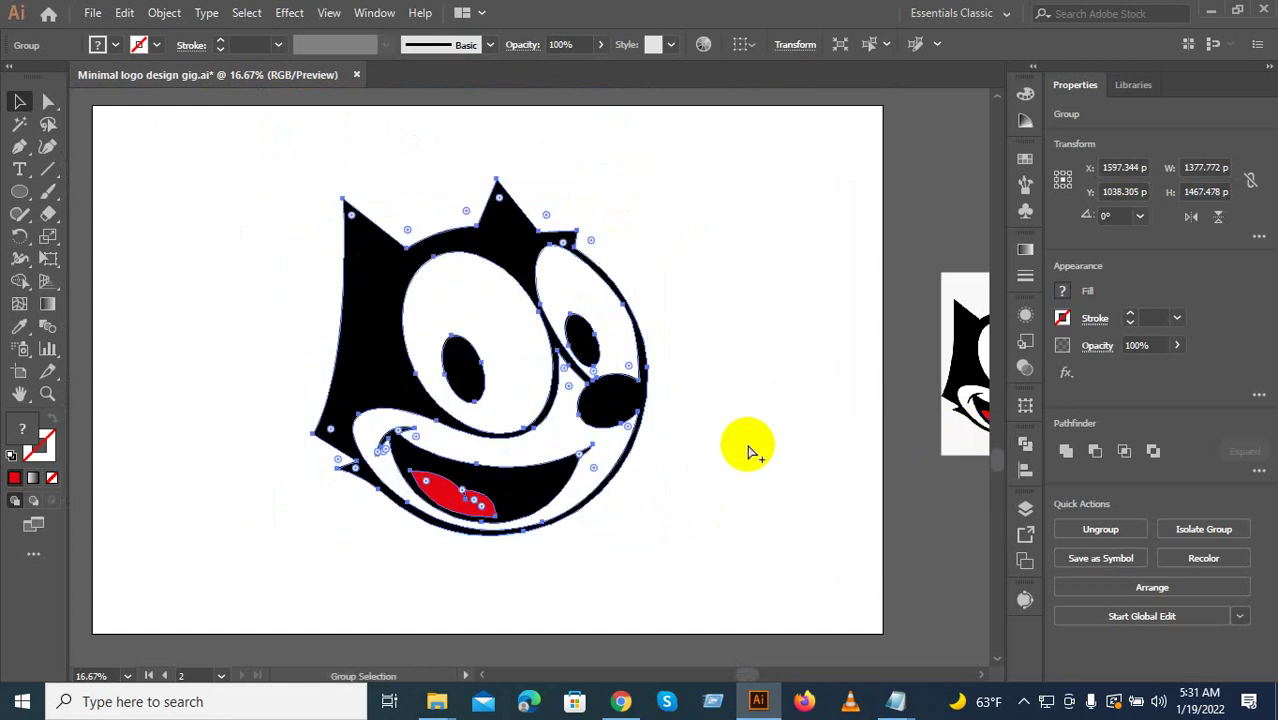
pyautogui.hotkey('ctrl', 'z')
# Export the artboard for web as a maximum-quality JPEG named Minimal-logo on the Desktop.
pyautogui.hscroll(-1, 704, 510)
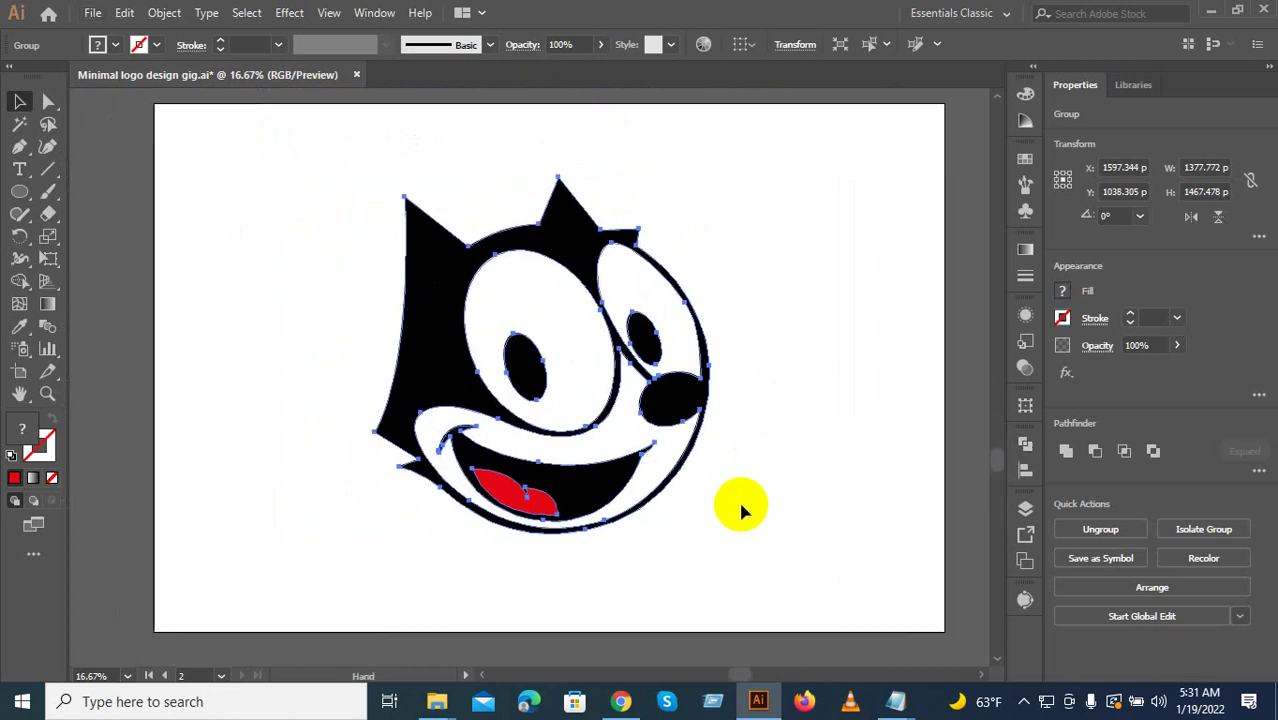
pyautogui.scroll(1, 738, 503)
pyautogui.moveTo(735, 476); pyautogui.dragTo(836, 583)
pyautogui.click(836, 583)
pyautogui.hotkey('ctrl', 'alt', 'shift', 's')
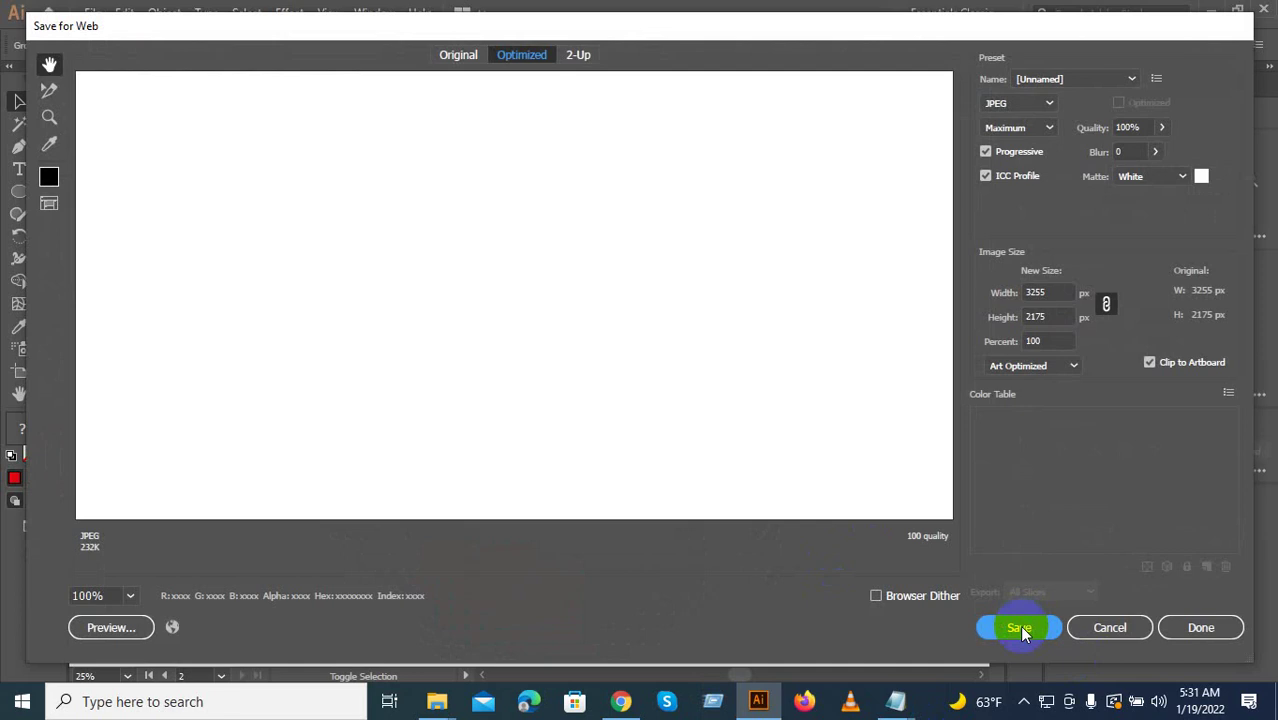
pyautogui.click(1019, 627)
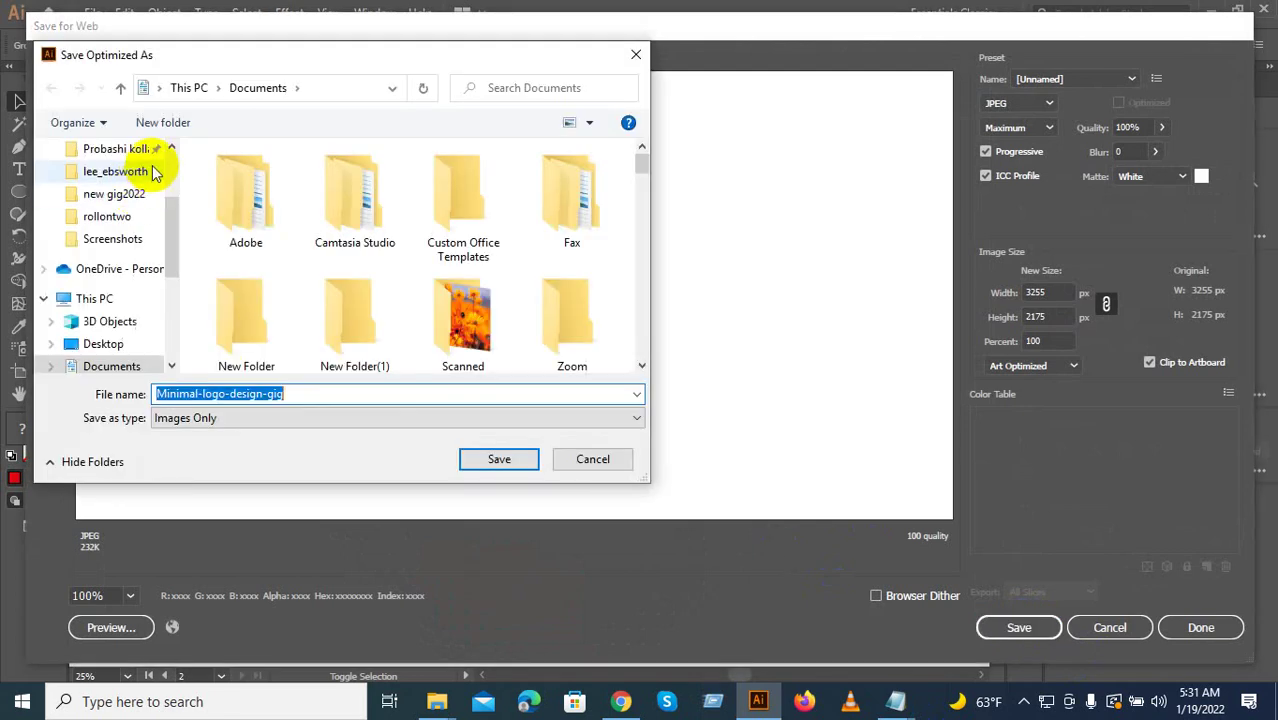
pyautogui.click(123, 89)
pyautogui.click(123, 89)
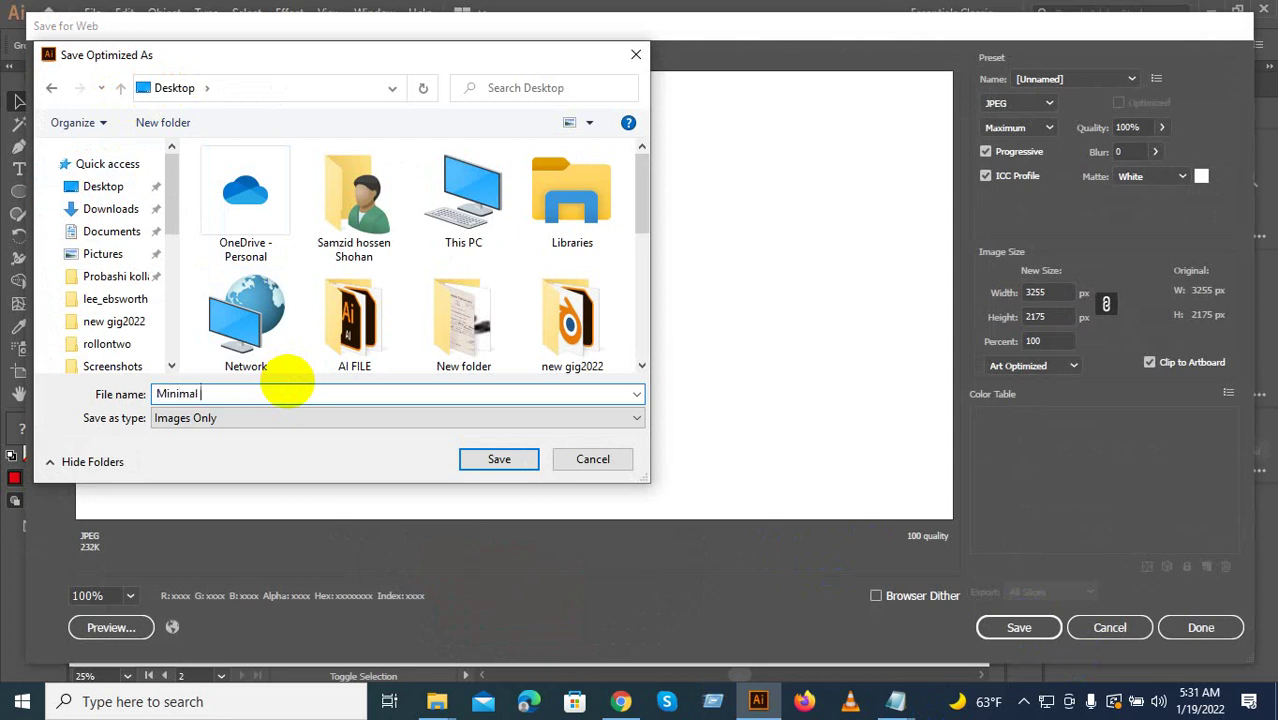
pyautogui.press('Return')
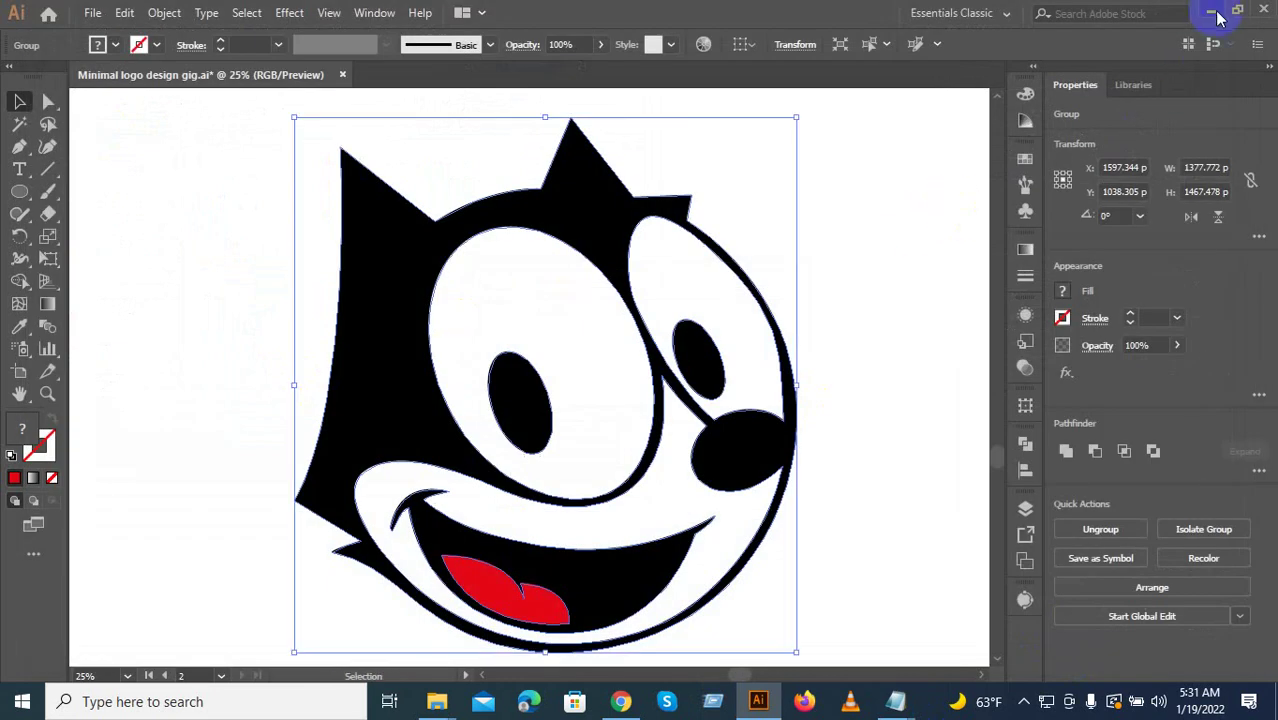
# Switch to the desktop, open the exported Minimal-logo.jpg in Photos, and inspect the cat artwork up close.
pyautogui.click(1212, 13)
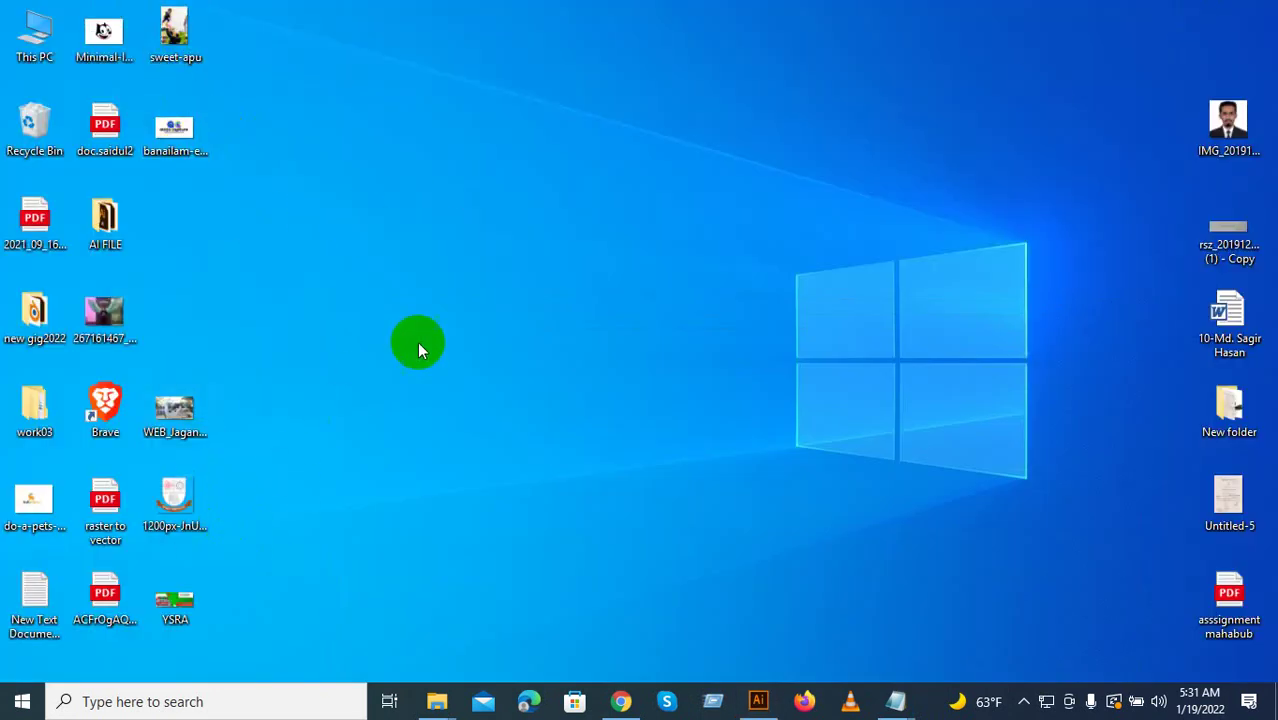
pyautogui.rightClick(419, 349)
pyautogui.click(490, 380)
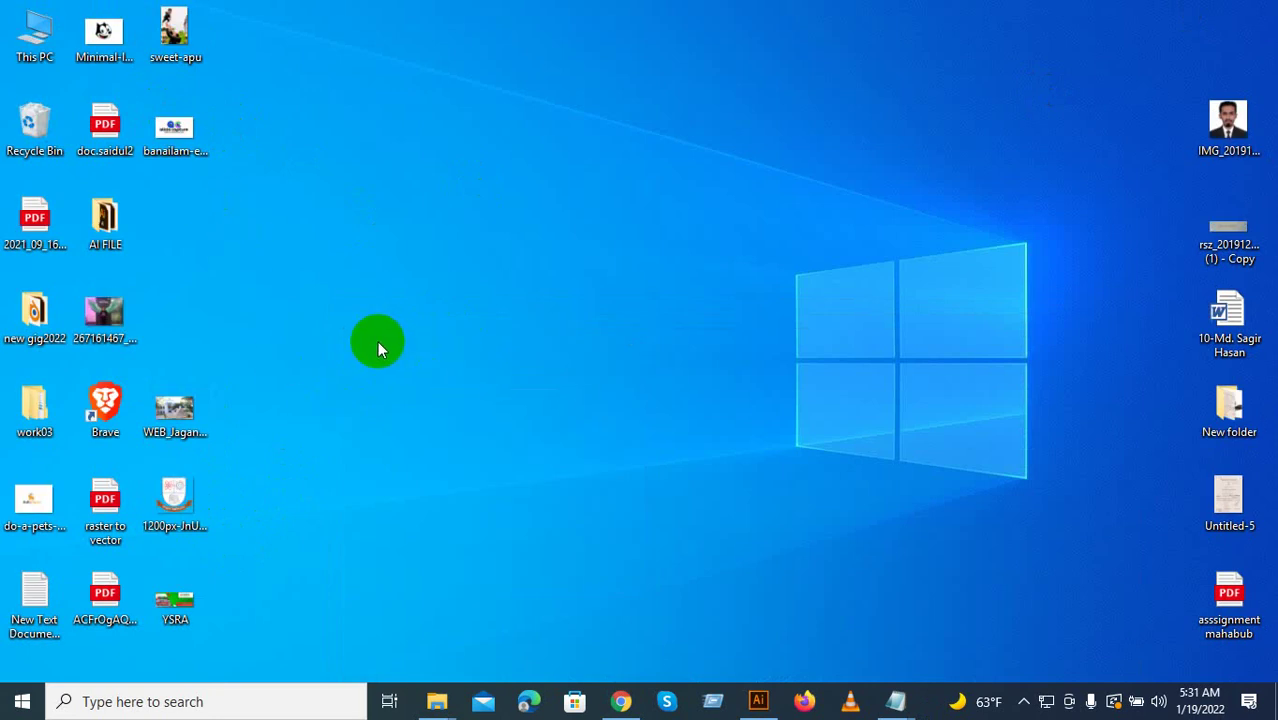
pyautogui.doubleClick(106, 33)
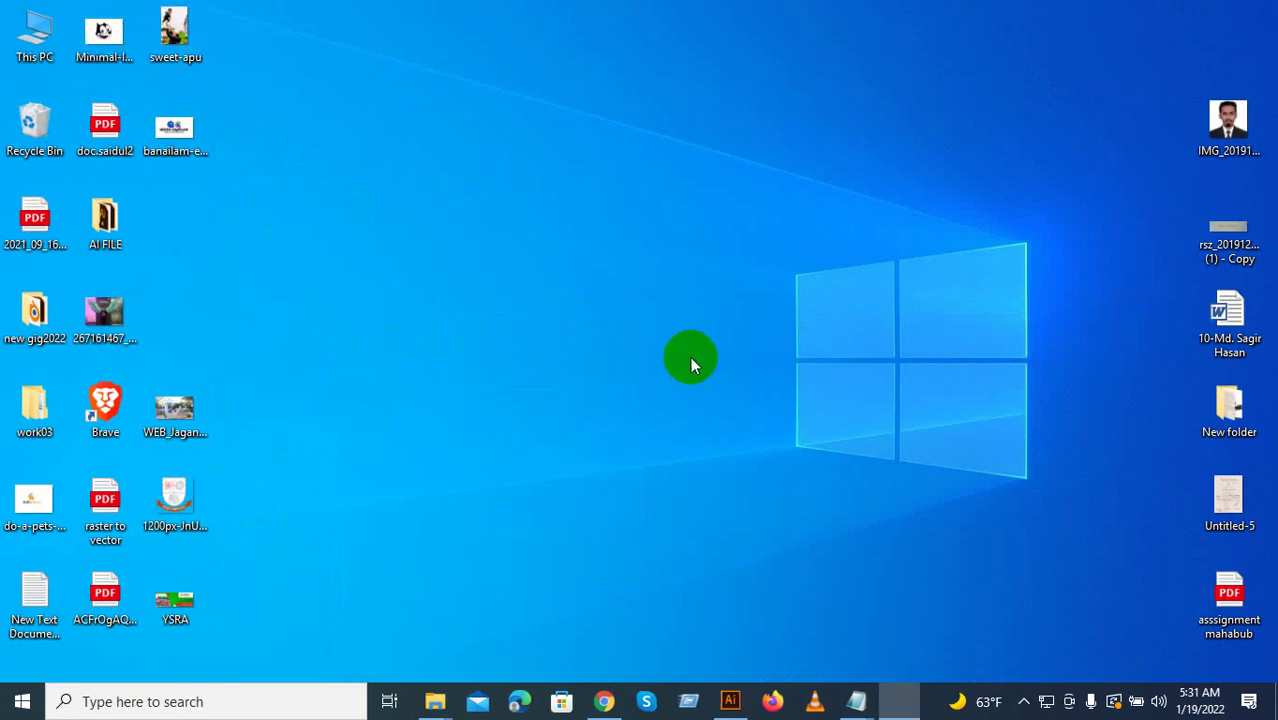
pyautogui.scroll(1, 765, 391)
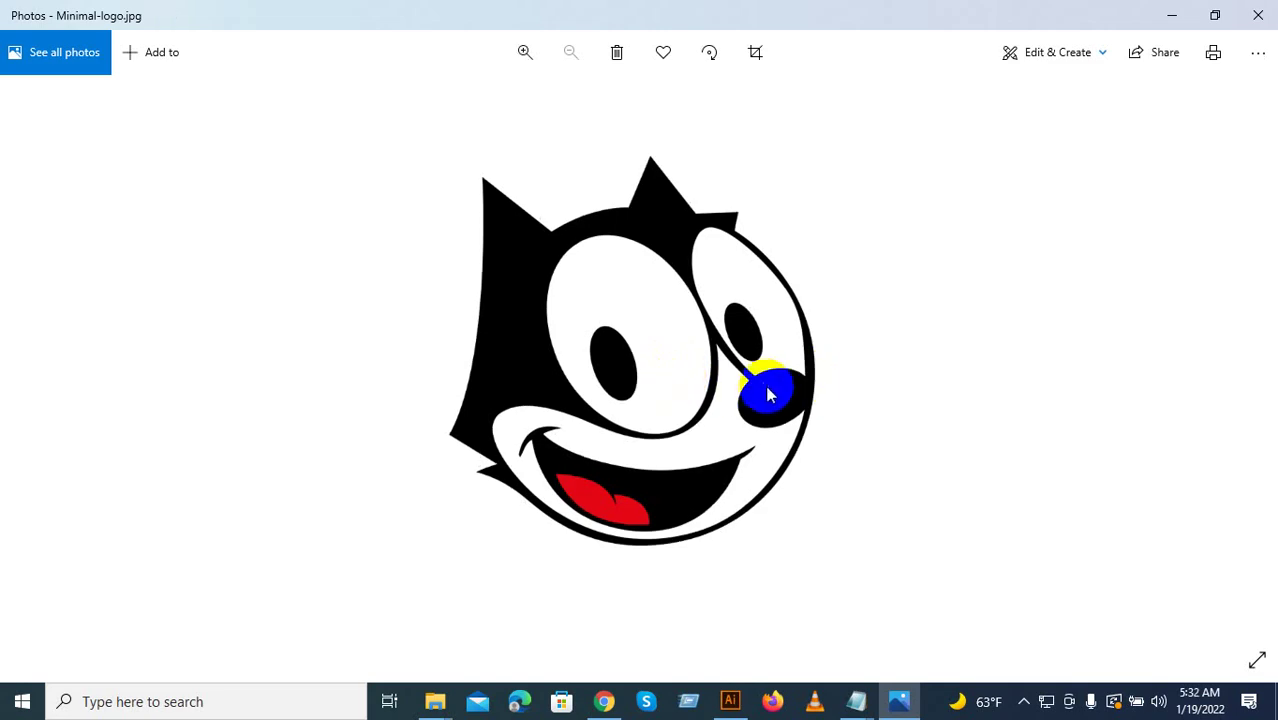
pyautogui.scroll(2, 732, 406)
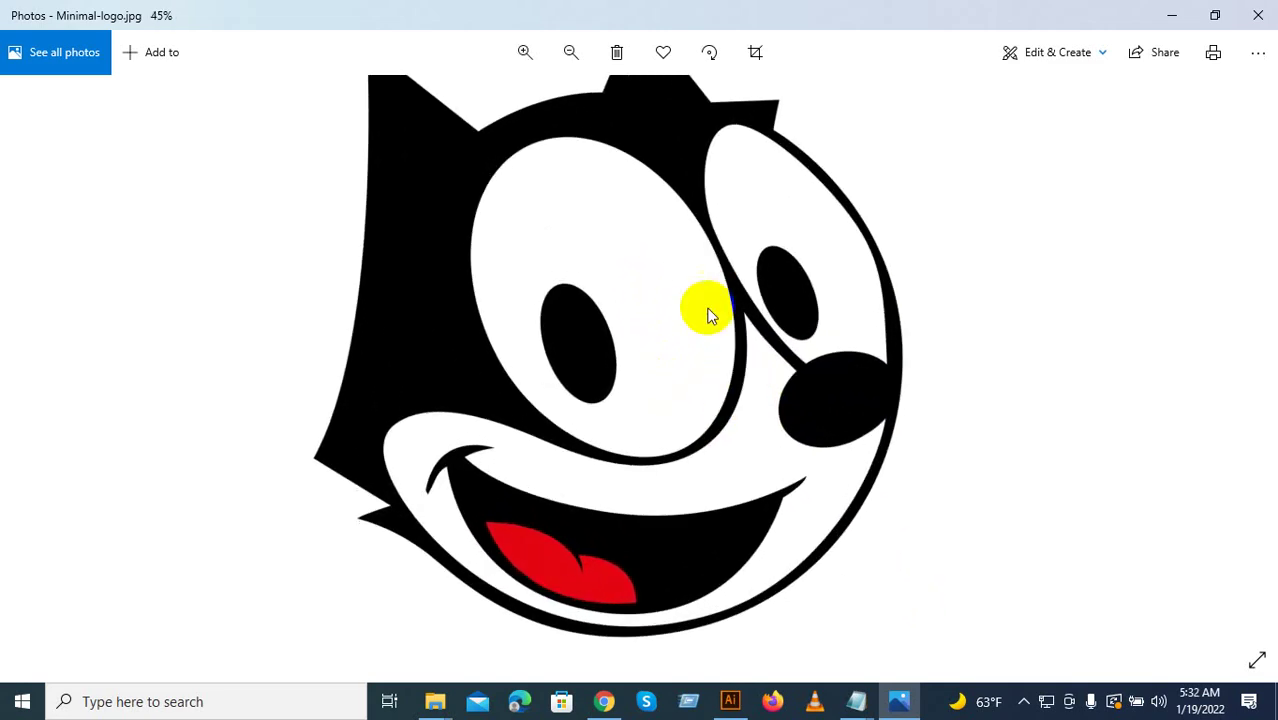
pyautogui.scroll(-2, 697, 320)
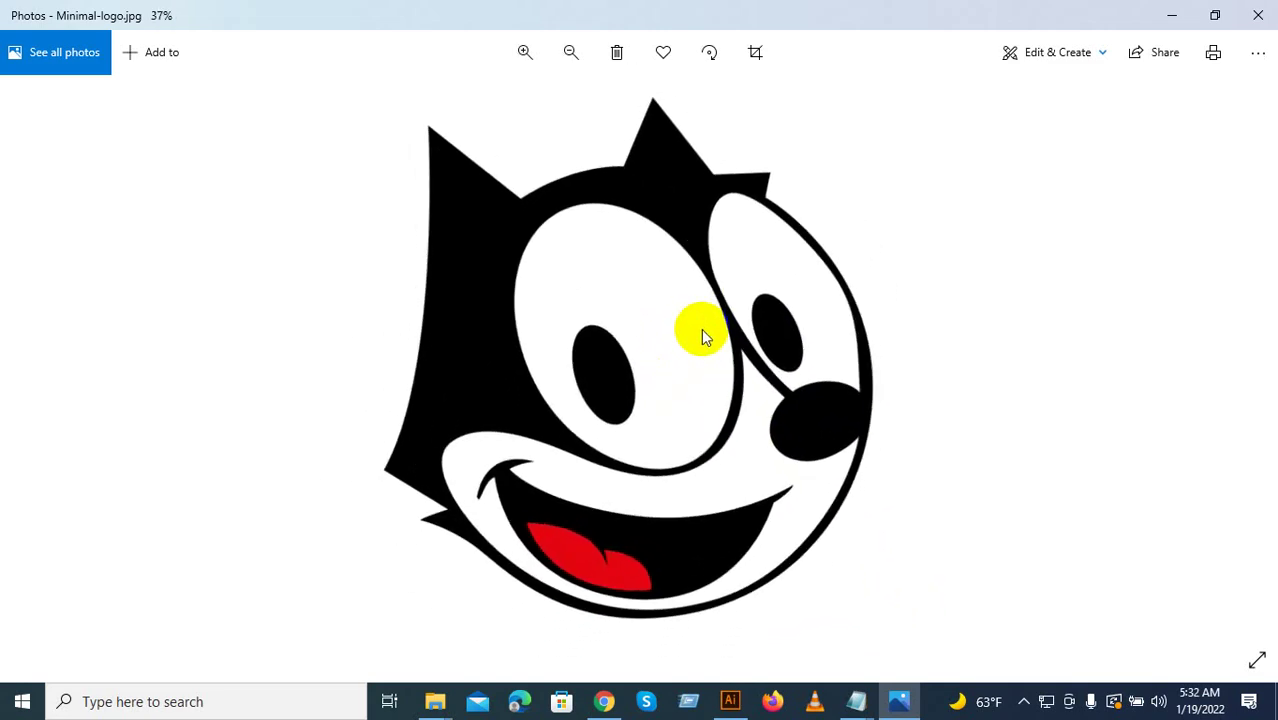